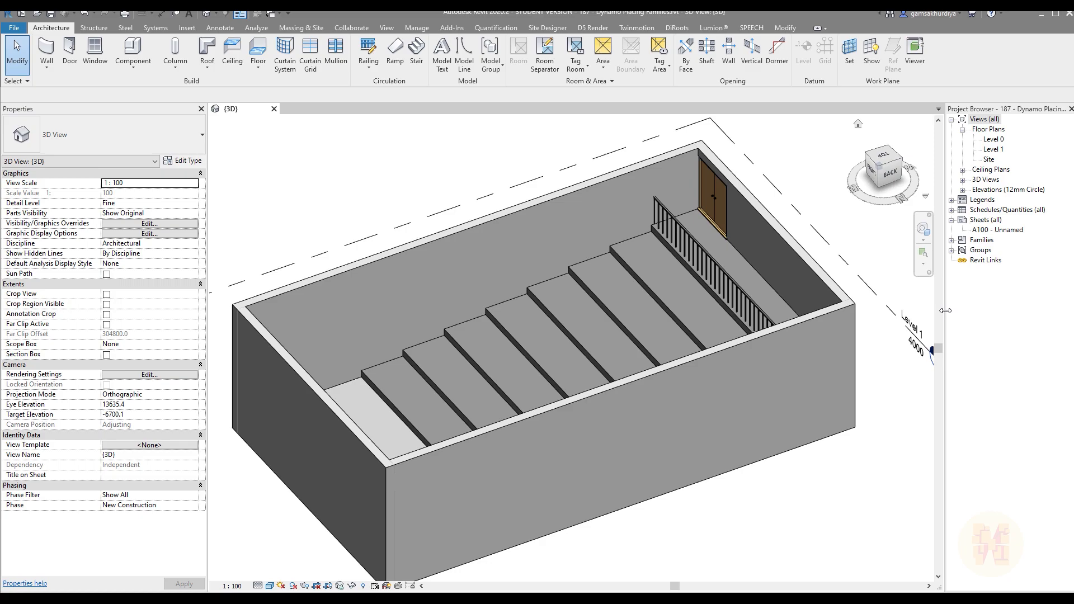
# Step: Set the work plane to the top face of the first tread below the railing by picking the plane
pyautogui.moveTo(946, 316); pyautogui.dragTo(916, 316)
pyautogui.click(660, 222)
pyautogui.moveTo(661, 223); pyautogui.dragTo(602, 361, button='middle')
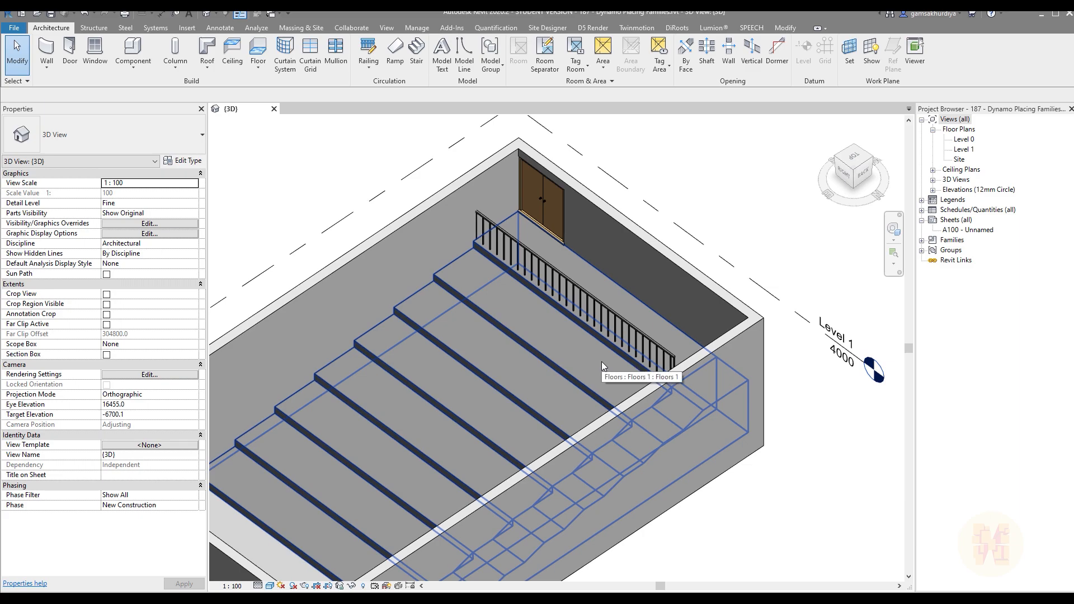
pyautogui.press('Escape')
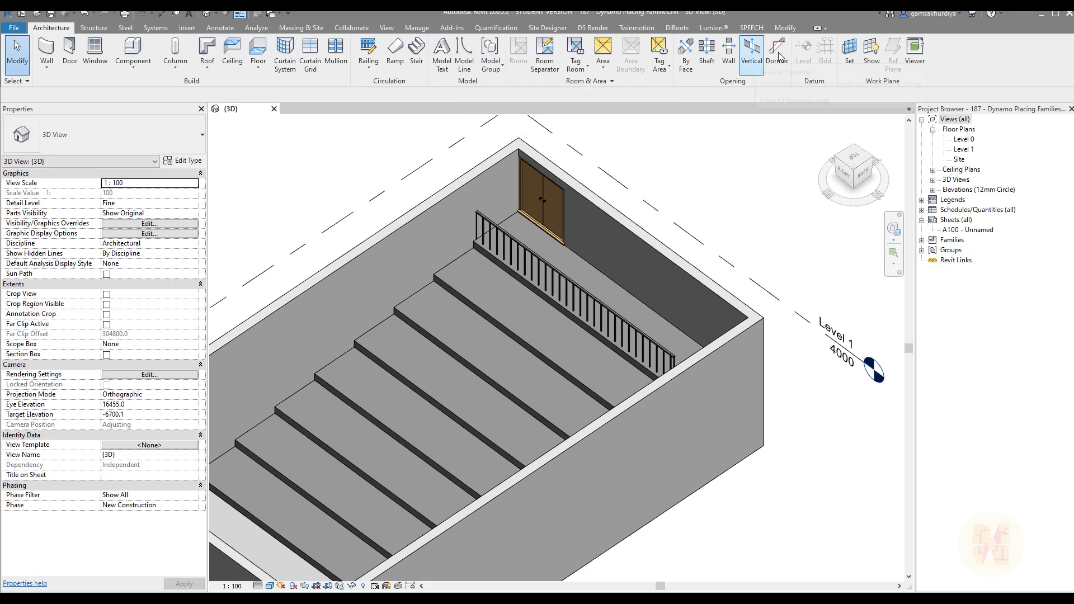
pyautogui.click(849, 53)
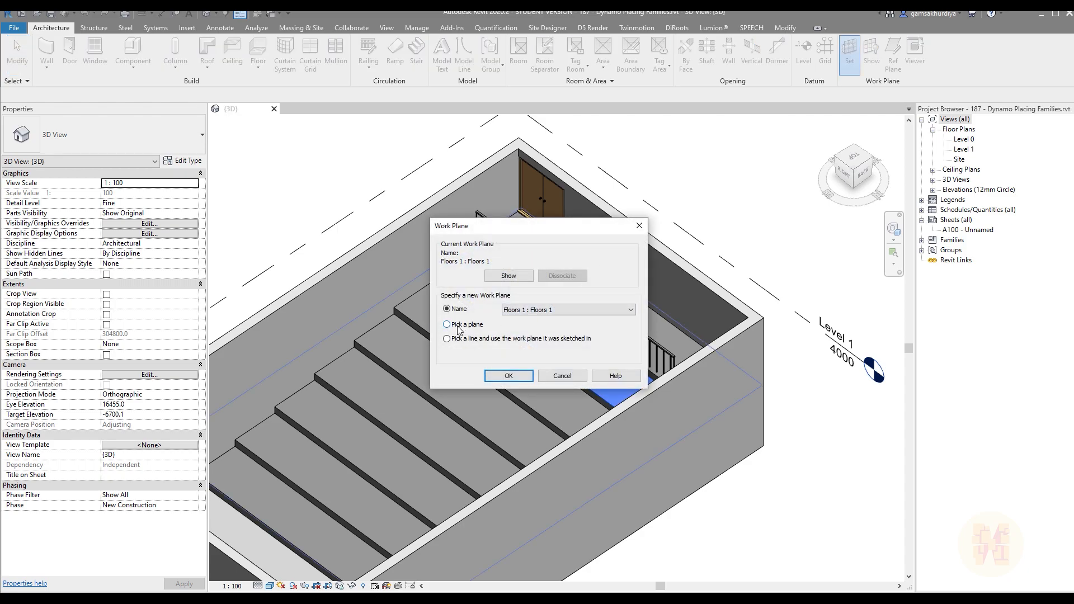
pyautogui.click(508, 375)
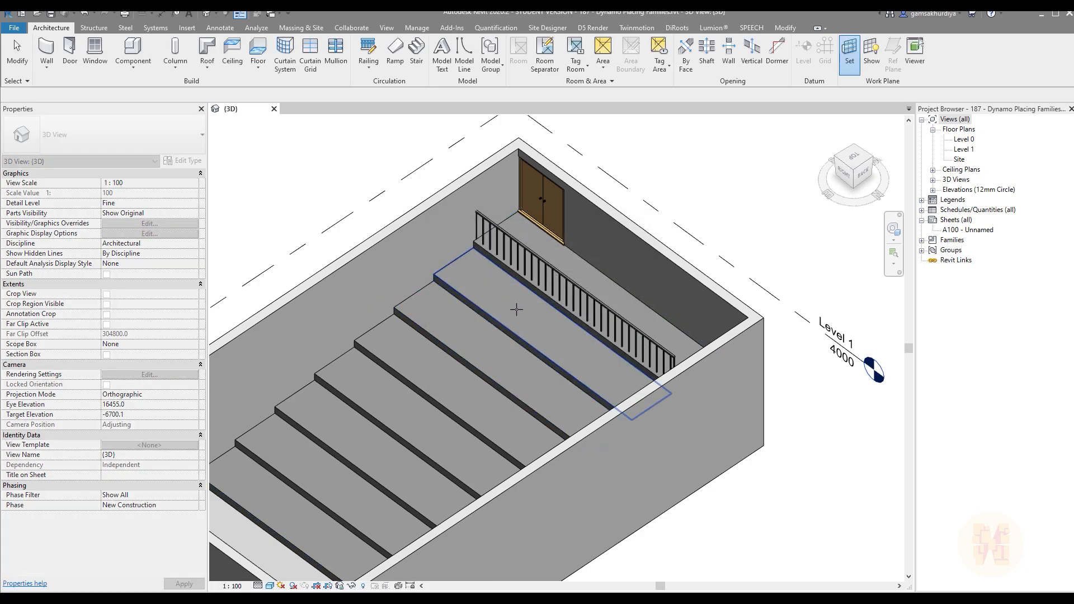
pyautogui.click(517, 311)
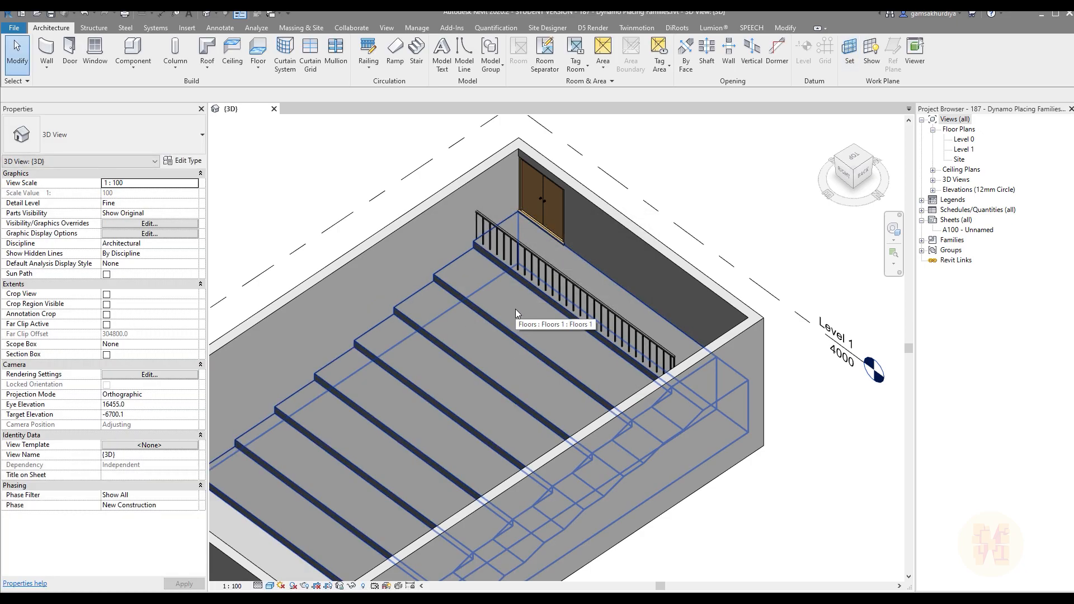
# Step: Draw a straight model line along the middle of the first tread below the railing, from the side wall across the tread
pyautogui.click(464, 53)
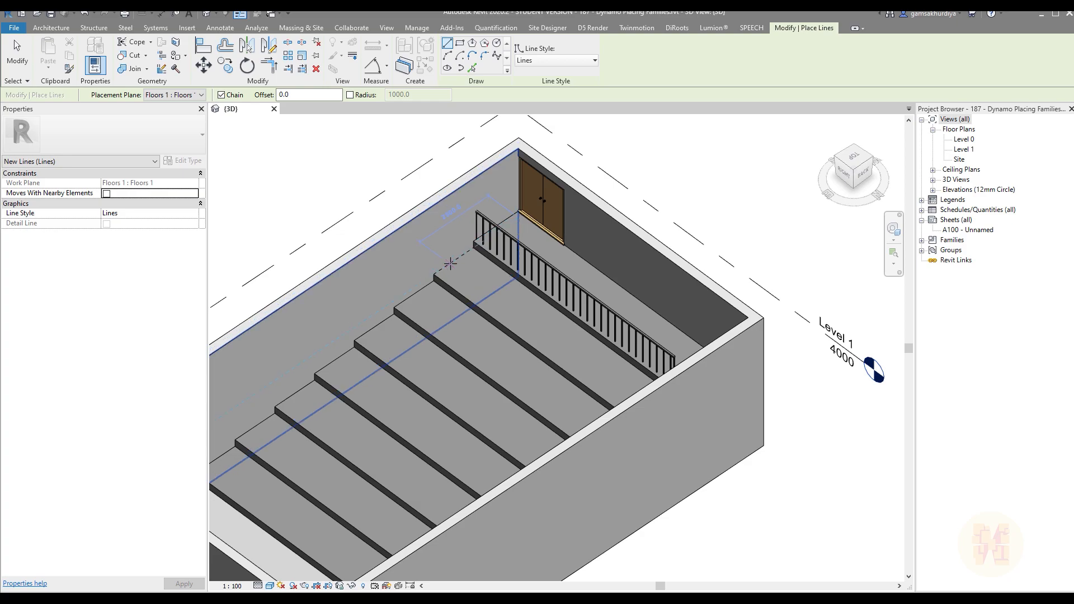
pyautogui.keyDown('shift'); pyautogui.moveTo(458, 257); pyautogui.dragTo(438, 273, button='middle'); pyautogui.keyUp('shift')
pyautogui.click(436, 259)
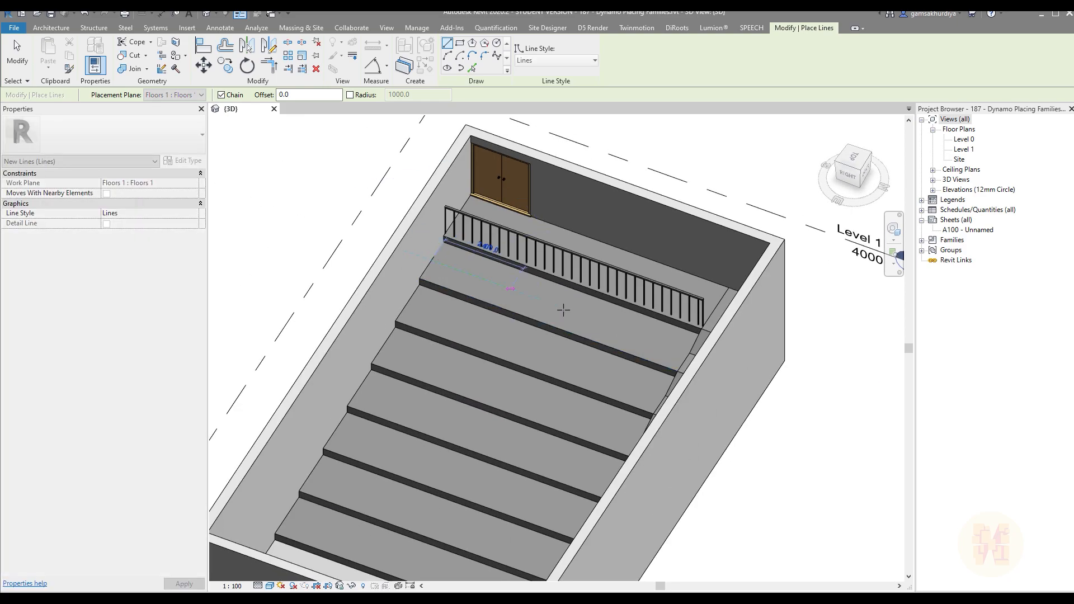
pyautogui.click(654, 370)
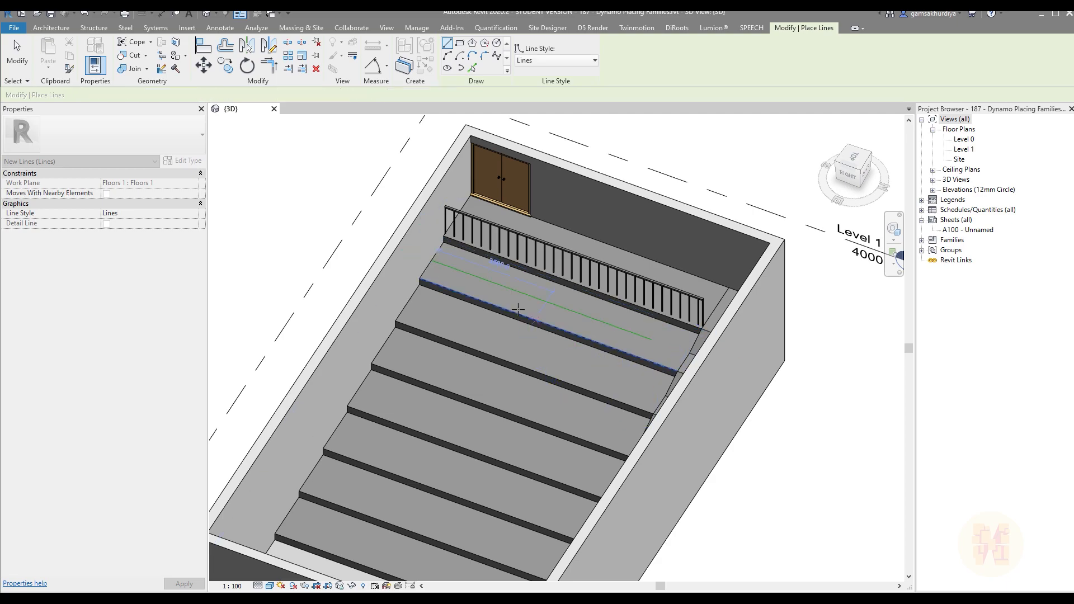
pyautogui.press('Escape')
pyautogui.press('Escape')
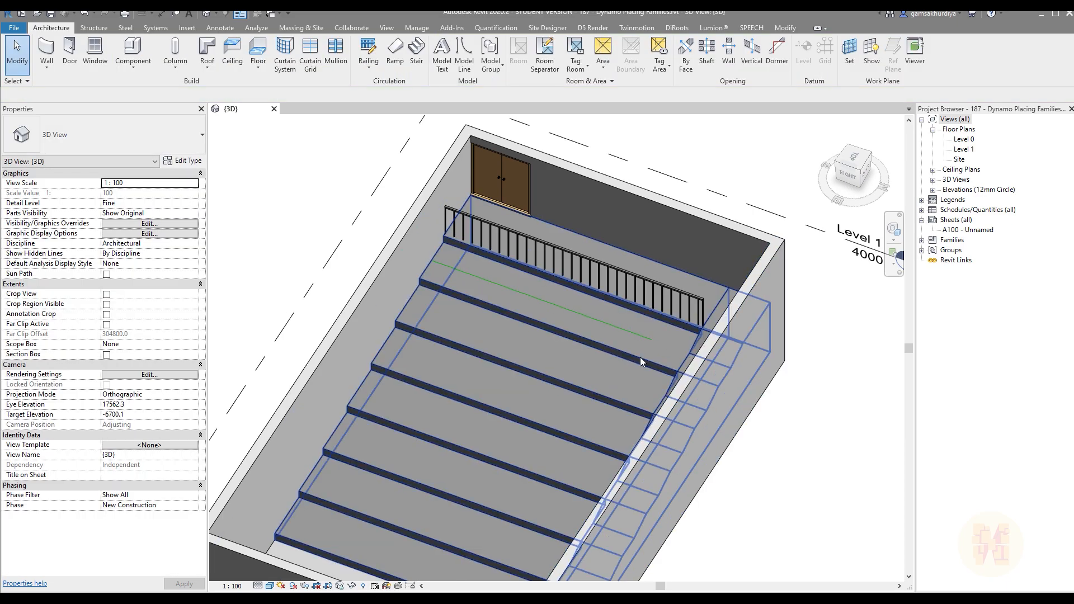
# Step: Draw a lengthwise model line along the middle of each remaining tread, setting each tread's top face as the work plane
pyautogui.moveTo(564, 364); pyautogui.dragTo(559, 330, button='middle')
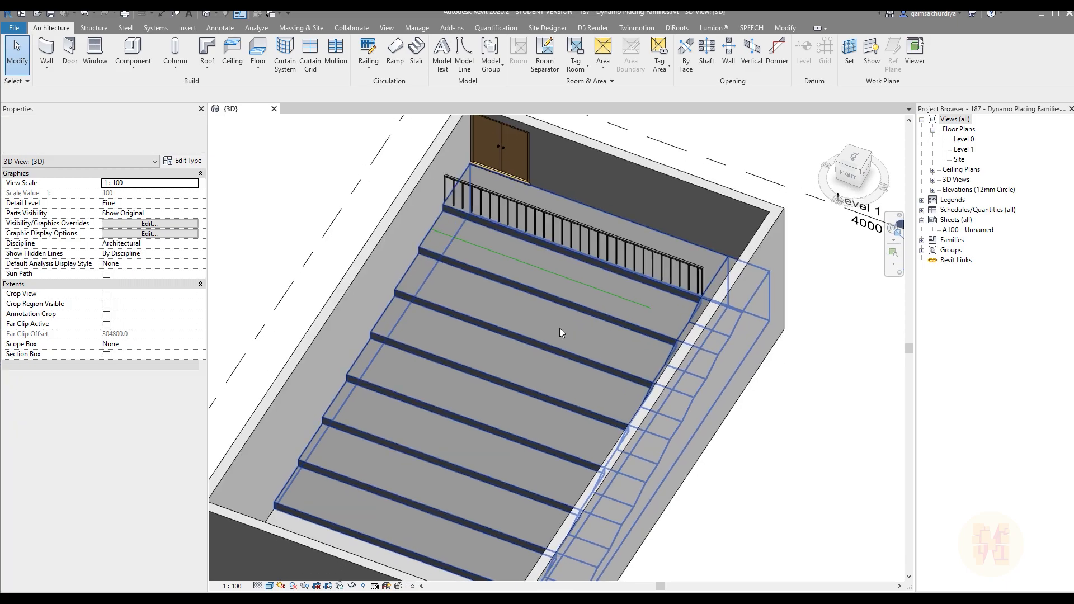
pyautogui.click(848, 66)
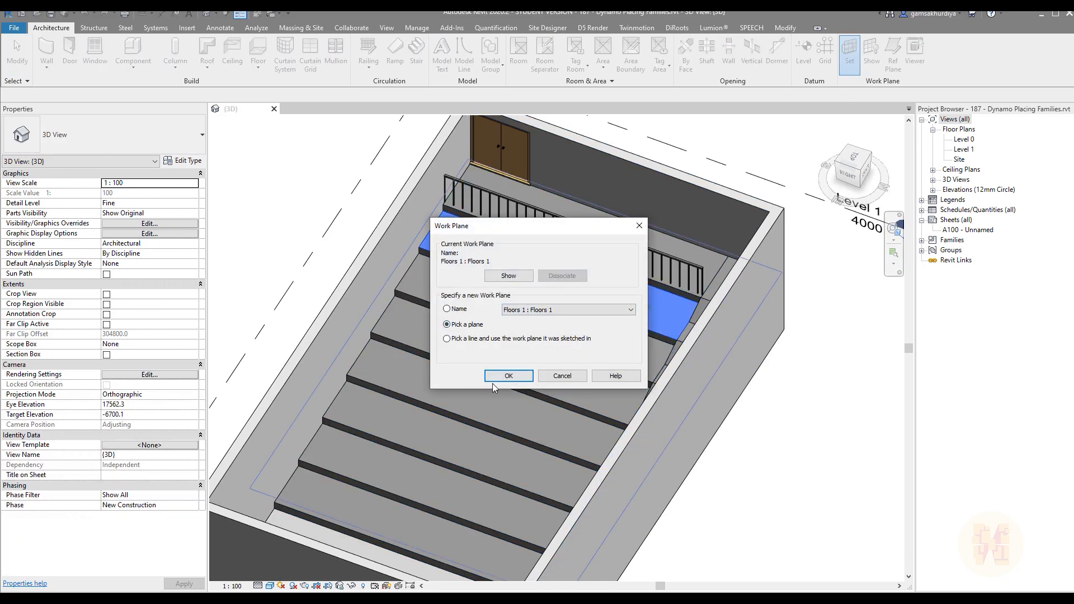
pyautogui.click(506, 376)
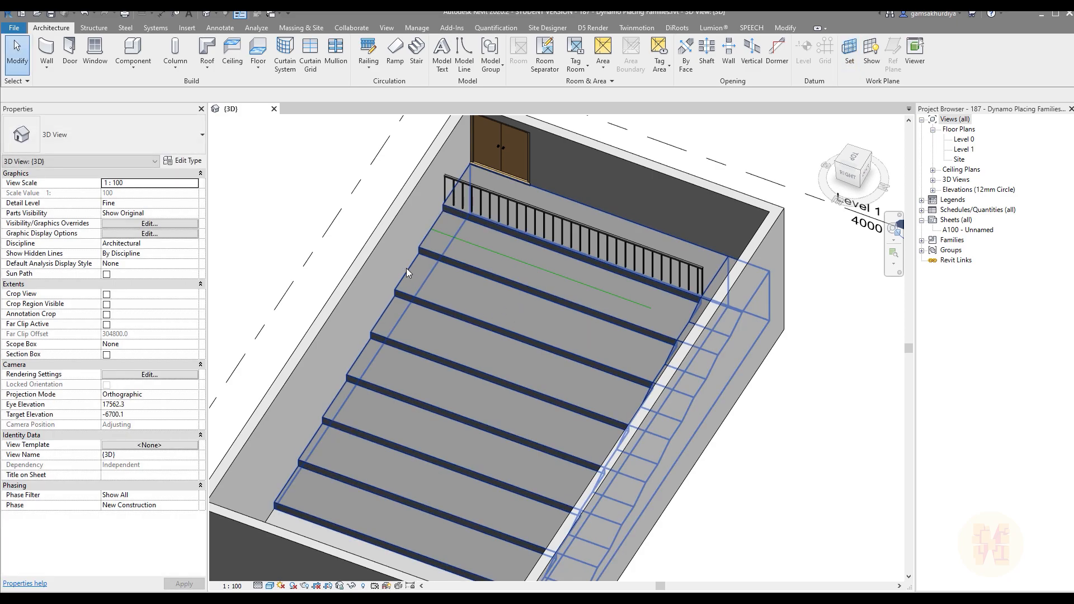
pyautogui.click(411, 271)
pyautogui.click(465, 53)
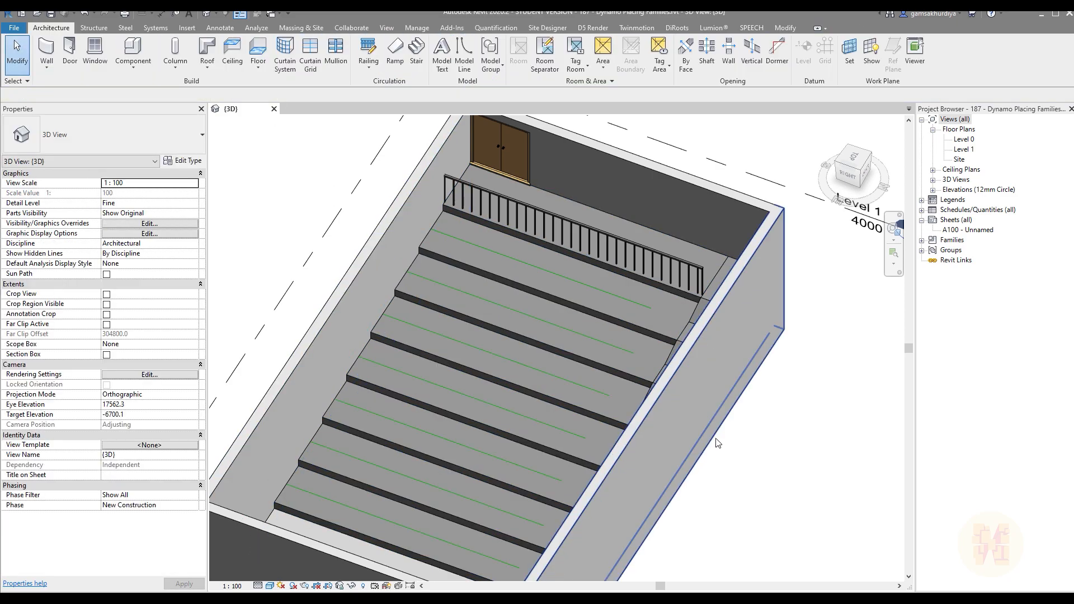
pyautogui.moveTo(610, 442)
pyautogui.mouseDown(button='middle')
pyautogui.moveTo(630, 398)
pyautogui.moveTo(698, 374)
pyautogui.moveTo(486, 424)
pyautogui.moveTo(399, 420)
pyautogui.mouseUp(button='middle')
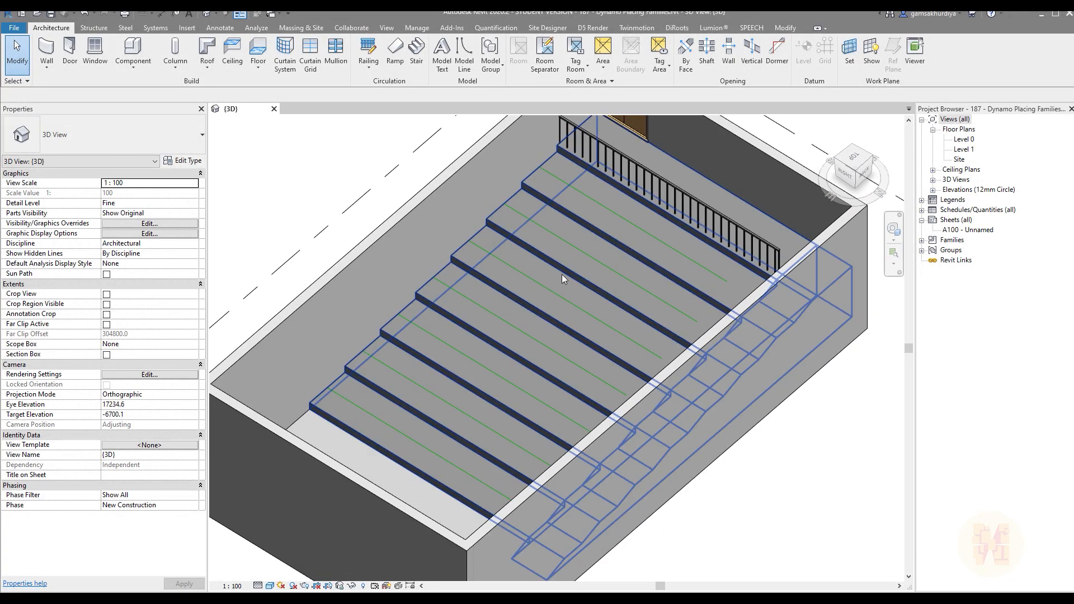
pyautogui.moveTo(576, 351); pyautogui.dragTo(495, 375, button='middle')
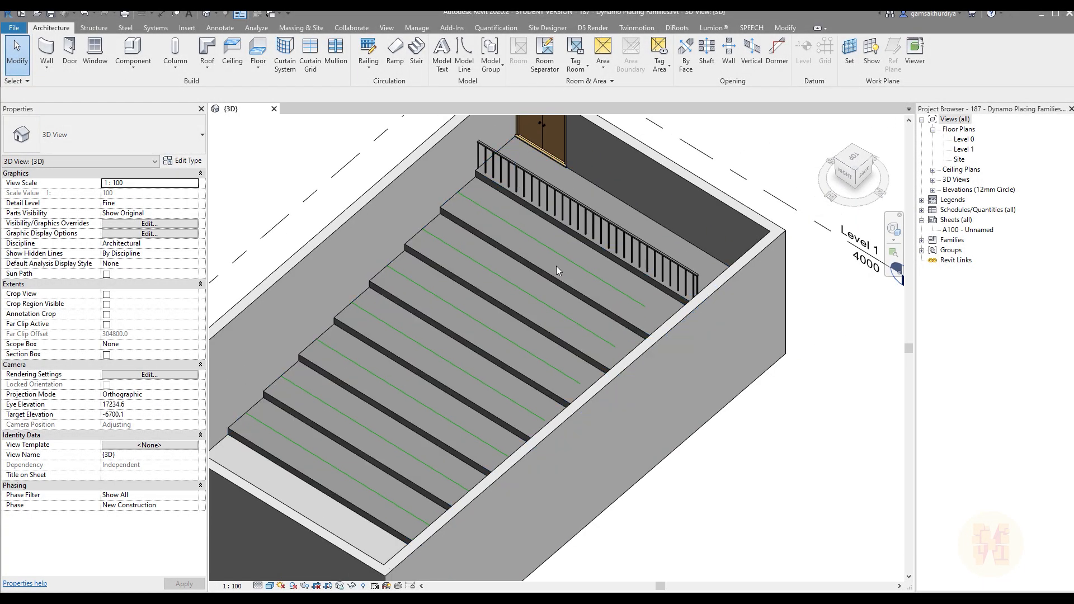
# Step: In the Level 1 floor plan, extend the end of the model line nearest the railing to the edge of the side stair
pyautogui.doubleClick(964, 150)
pyautogui.scroll(4, 559, 313)
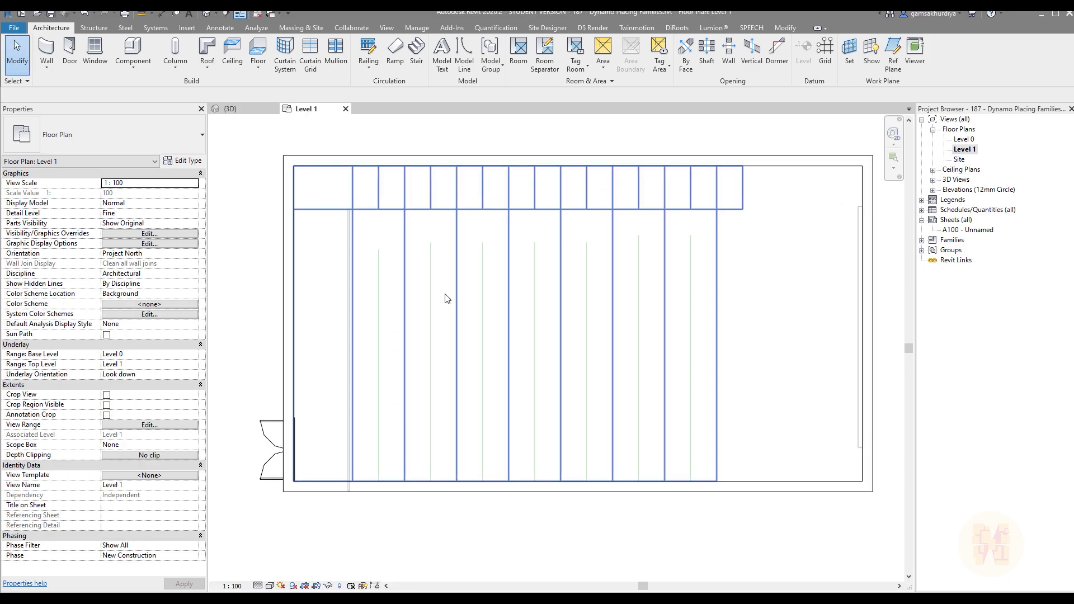
pyautogui.click(359, 244)
pyautogui.moveTo(360, 235); pyautogui.dragTo(359, 187)
pyautogui.press('Escape')
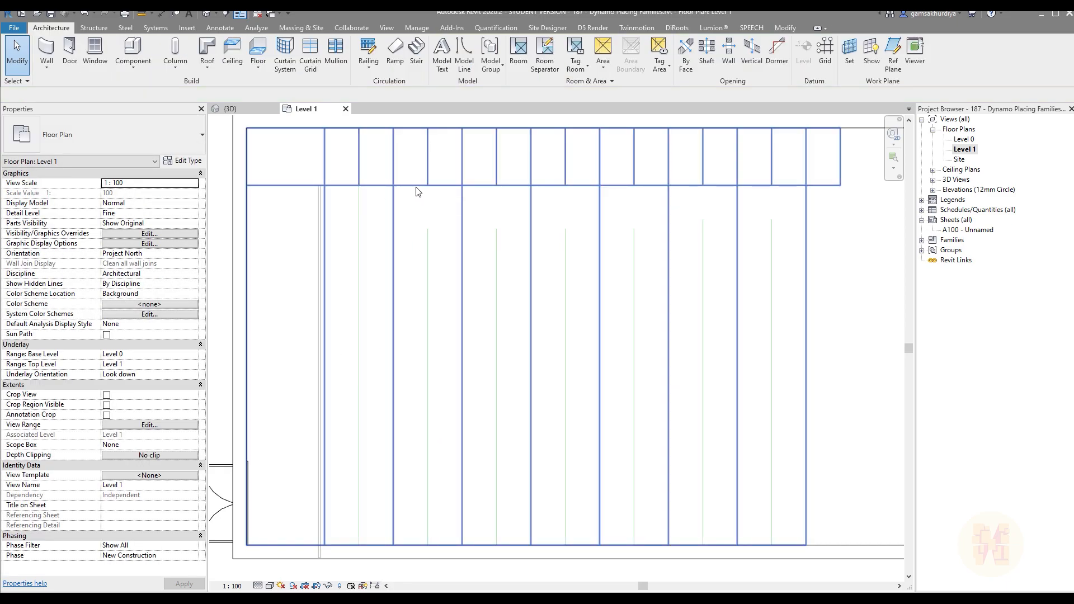
# Step: Align the ends of the remaining model lines with the edge of the side stair
pyautogui.press('a')
pyautogui.press('l')
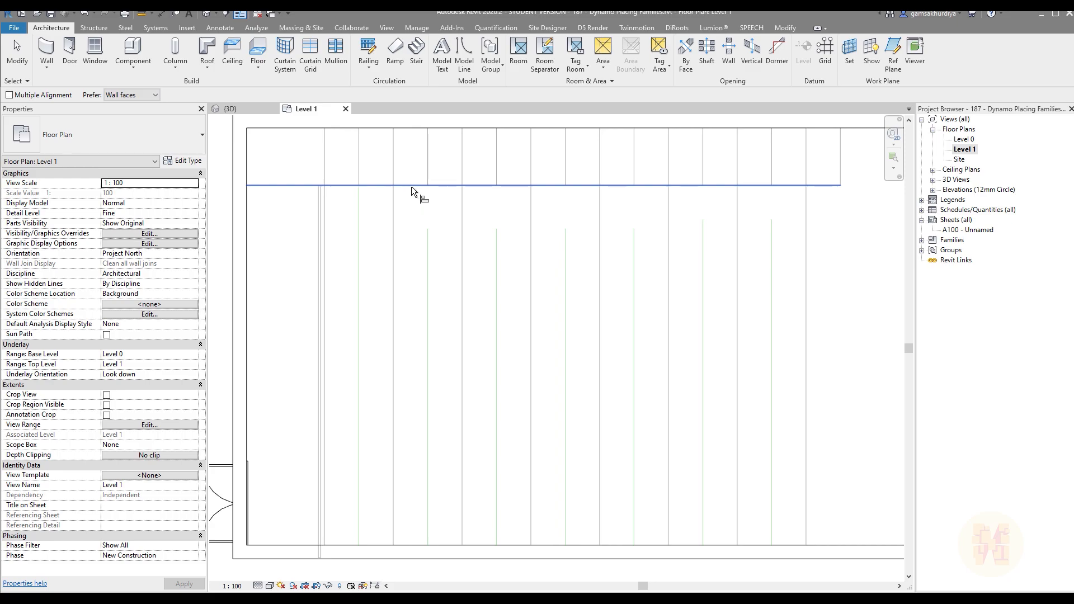
pyautogui.click(411, 186)
pyautogui.press('ctrl')
pyautogui.click(427, 227)
pyautogui.click(497, 234)
pyautogui.click(565, 231)
pyautogui.click(633, 230)
pyautogui.click(708, 224)
pyautogui.press('Escape')
pyautogui.press('Escape')
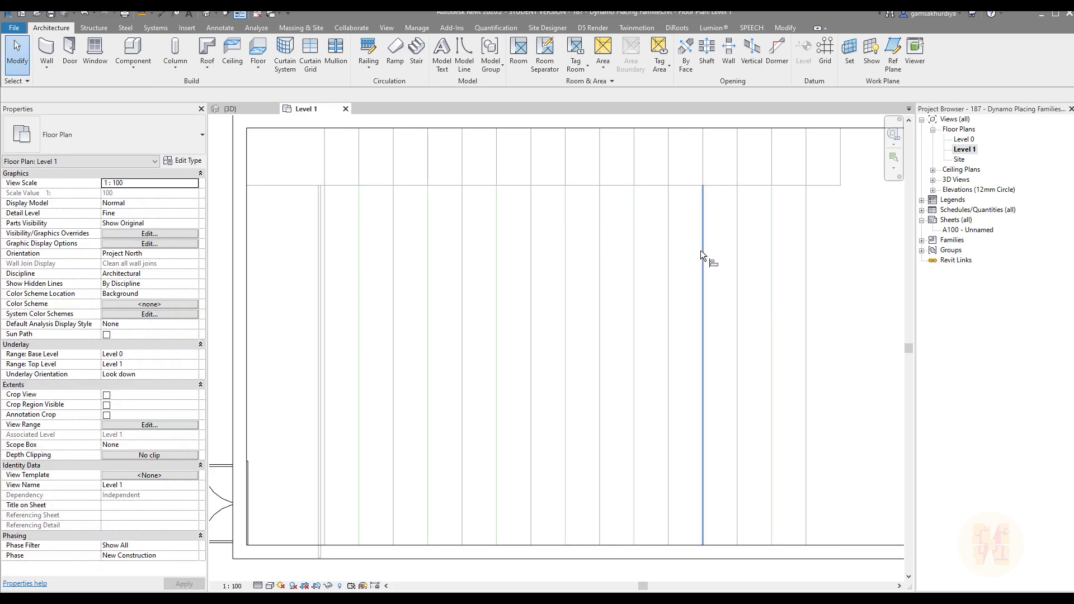
# Step: Open the Nola Parco swivel chair with table top family and display it in a 3D view
pyautogui.scroll(-2, 665, 309)
pyautogui.moveTo(744, 370); pyautogui.dragTo(663, 307, button='middle')
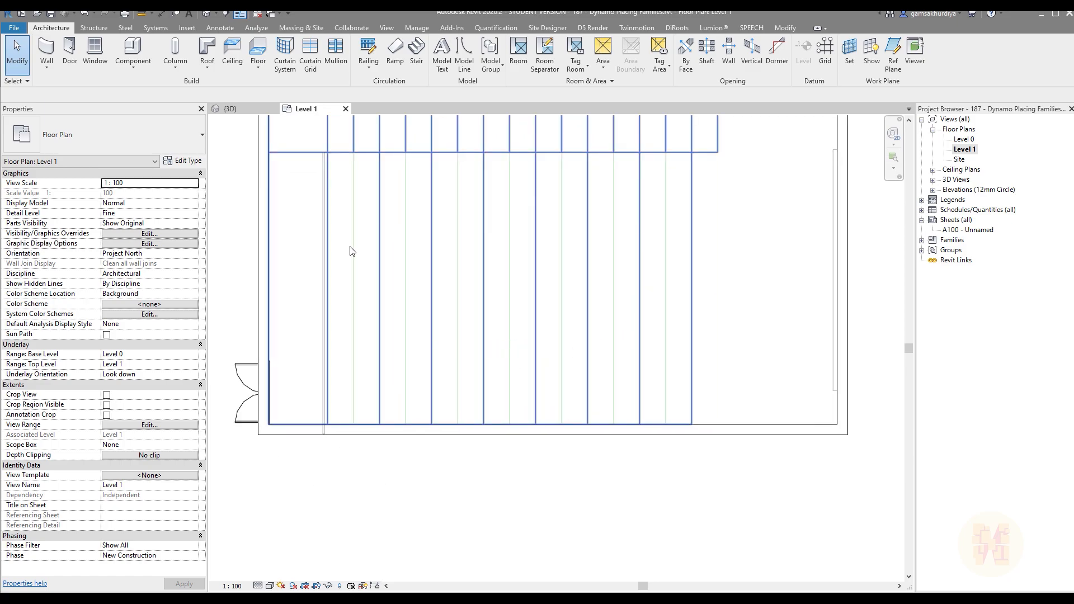
pyautogui.click(217, 108)
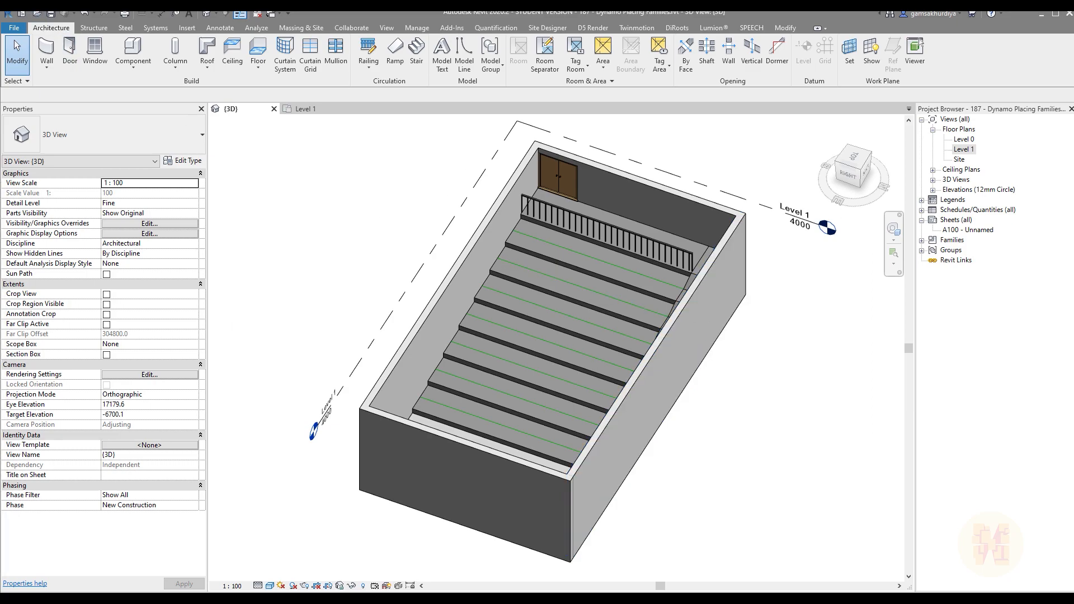
pyautogui.moveTo(357, 139); pyautogui.dragTo(381, 108)
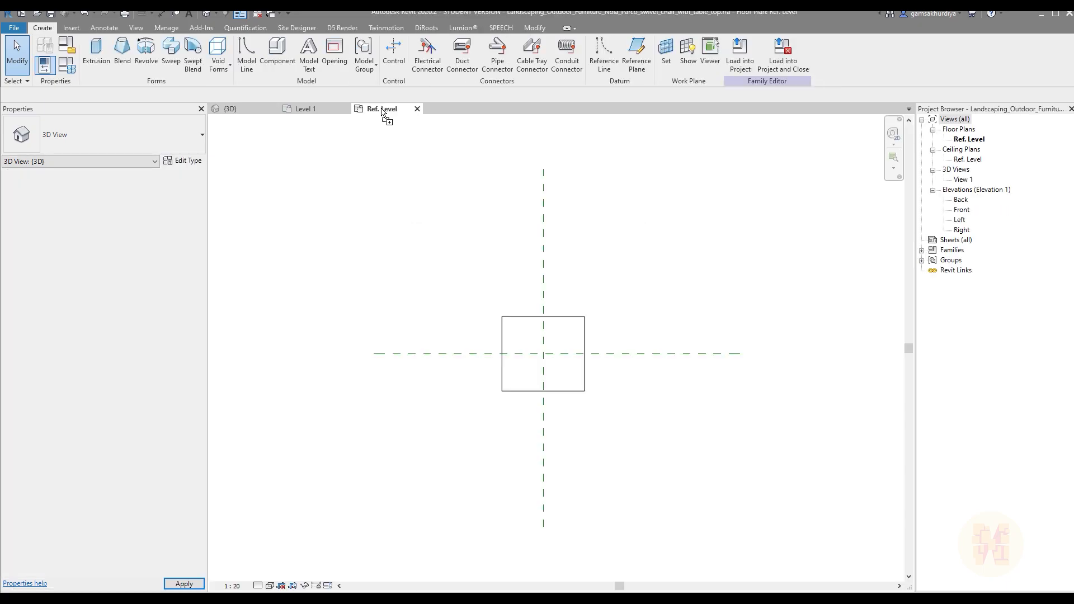
pyautogui.click(206, 13)
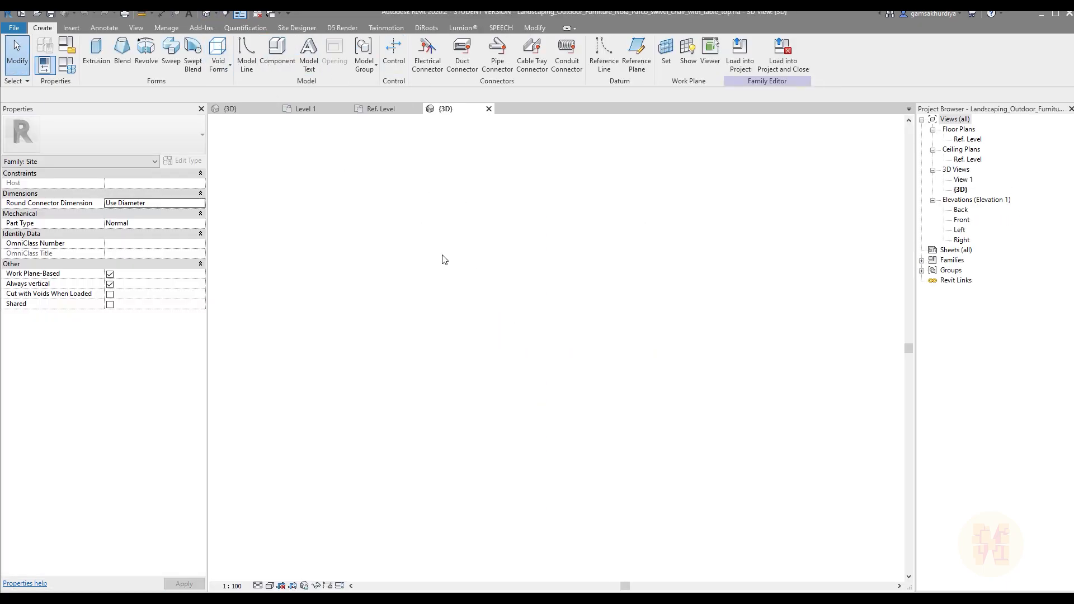
pyautogui.keyDown('shift'); pyautogui.moveTo(640, 452); pyautogui.dragTo(642, 420, button='middle'); pyautogui.keyUp('shift')
pyautogui.moveTo(715, 433); pyautogui.dragTo(683, 409, button='middle')
pyautogui.keyDown('shift'); pyautogui.moveTo(521, 319); pyautogui.dragTo(672, 388, button='middle'); pyautogui.keyUp('shift')
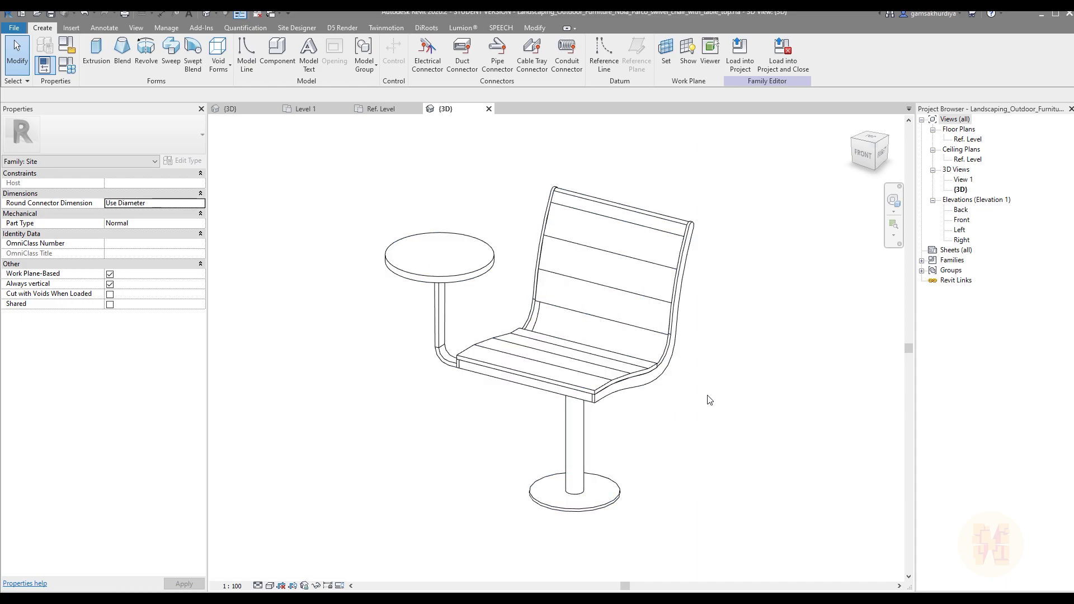
# Step: Examine the swivel chair family's type parameters, including its IFC Classification
pyautogui.click(598, 386)
pyautogui.keyDown('shift'); pyautogui.moveTo(688, 417); pyautogui.dragTo(594, 395, button='middle'); pyautogui.keyUp('shift')
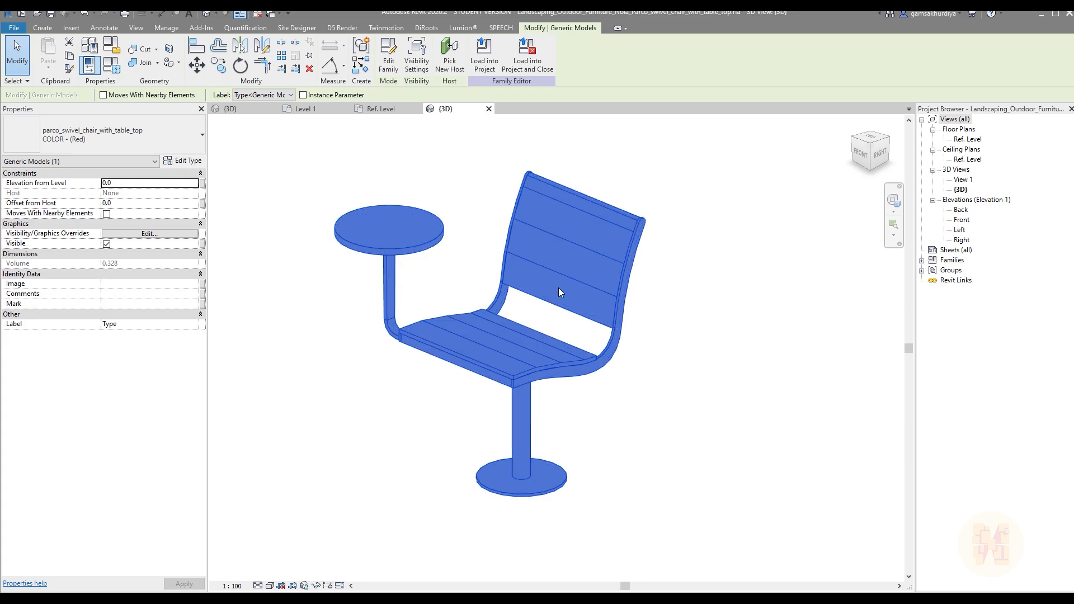
pyautogui.click(114, 66)
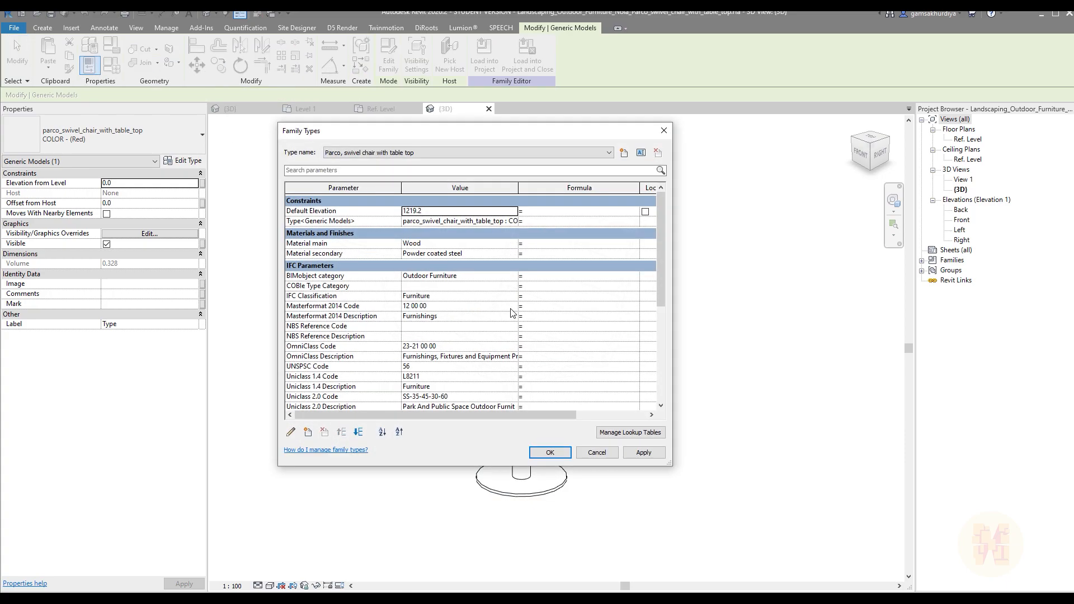
pyautogui.click(301, 296)
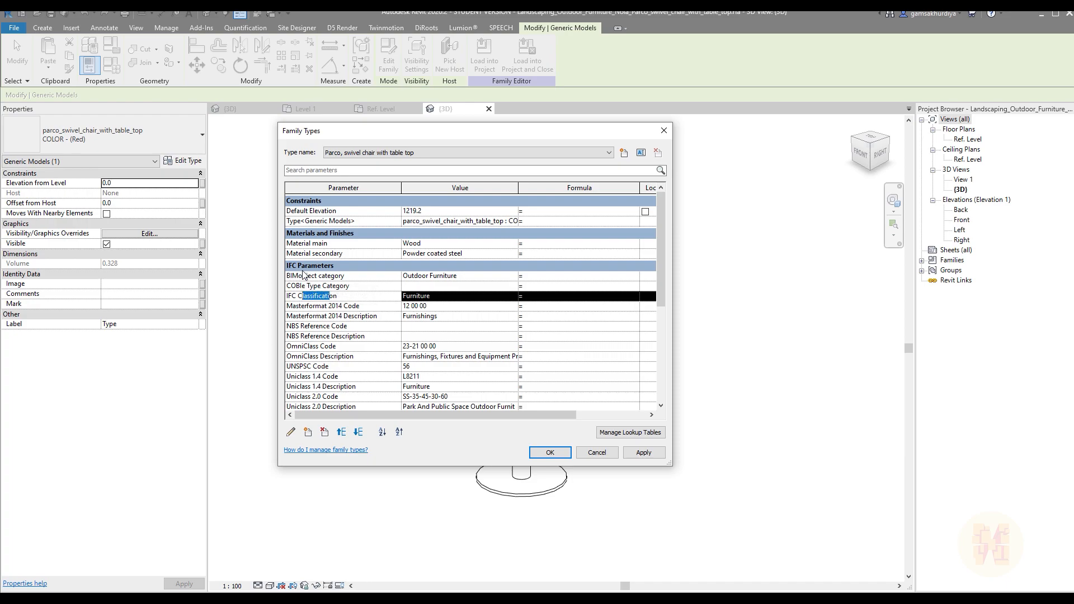
pyautogui.click(664, 130)
pyautogui.click(573, 292)
pyautogui.click(667, 370)
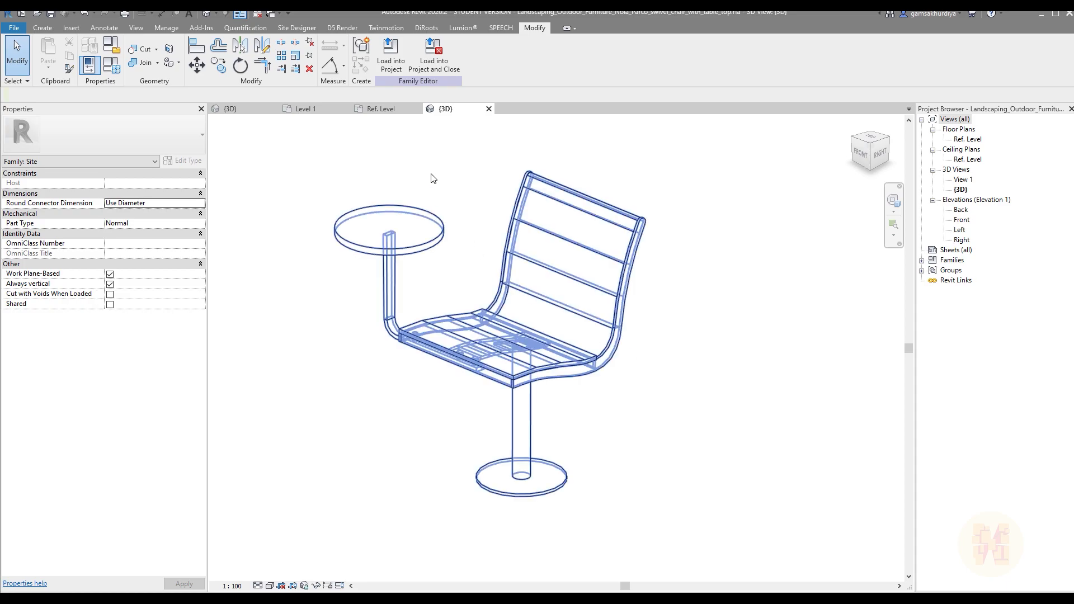
# Step: Load the swivel chair family into the project and place one chair near the model line on the first tread
pyautogui.click(393, 61)
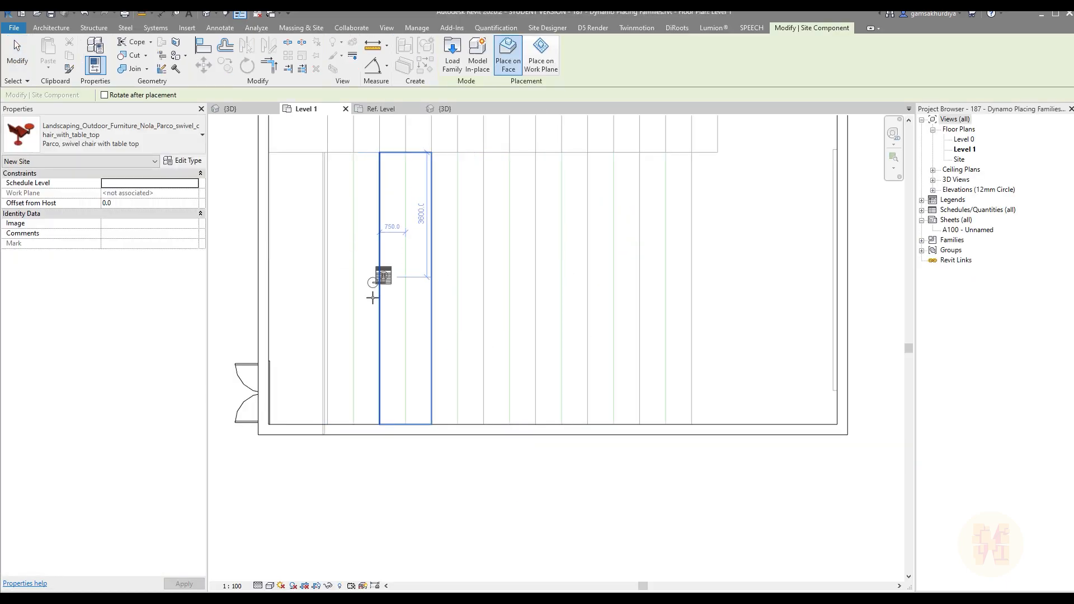
pyautogui.scroll(4, 361, 319)
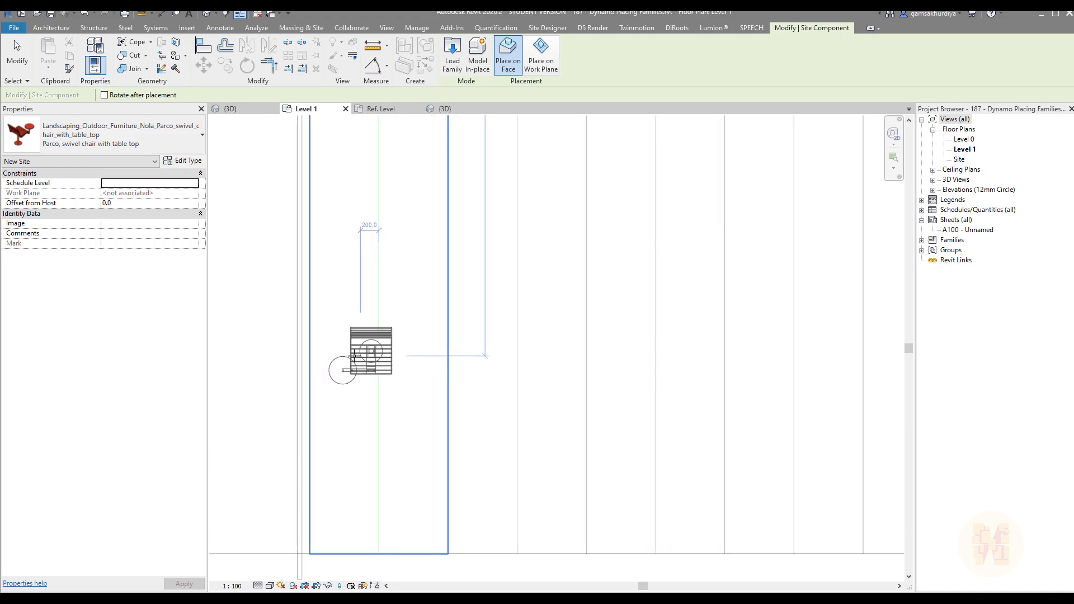
pyautogui.click(380, 359)
pyautogui.scroll(2, 372, 405)
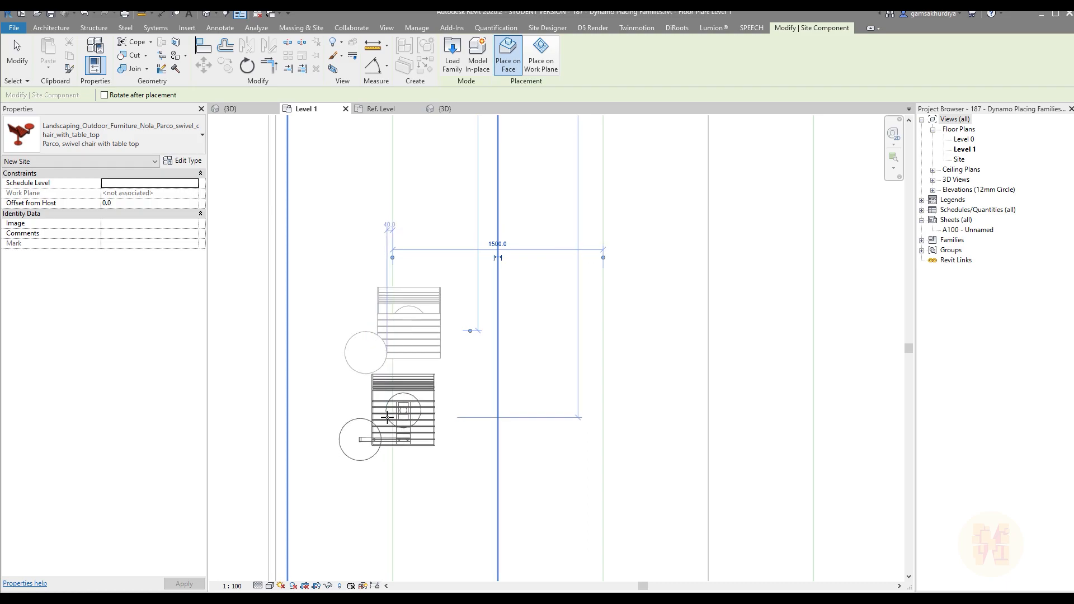
pyautogui.press('Escape')
# Step: Delete the swivel chair placed on the first tread in the Level 1 plan
pyautogui.click(381, 337)
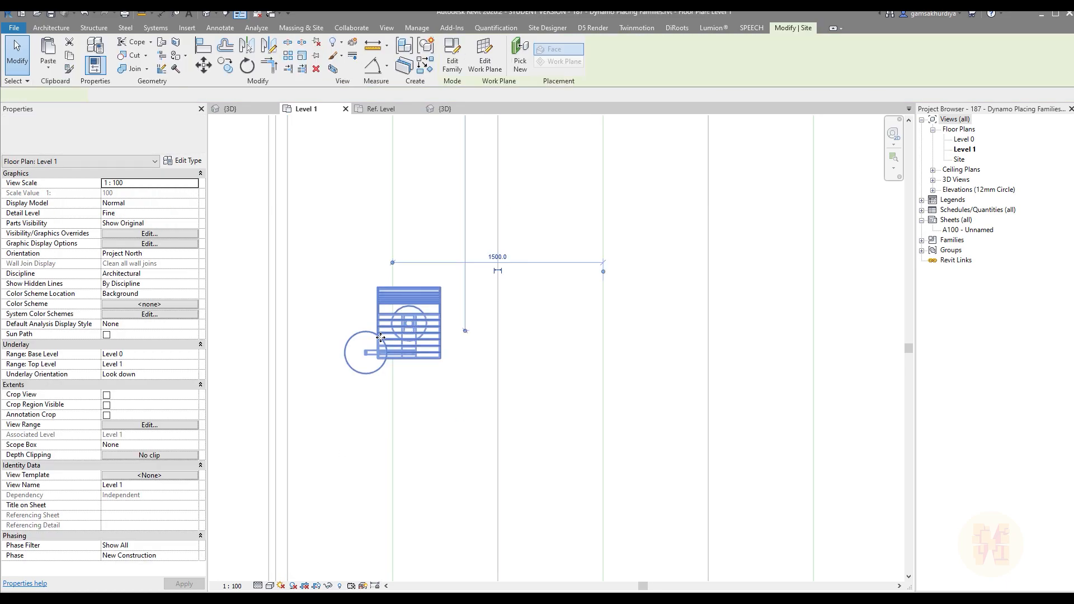
pyautogui.scroll(2, 381, 338)
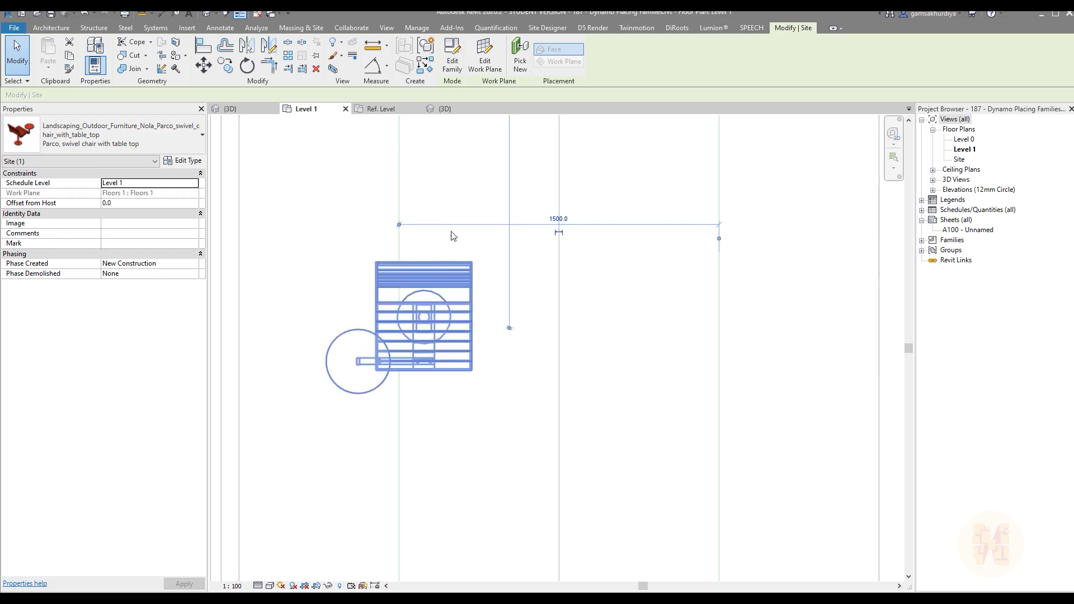
pyautogui.press('Delete')
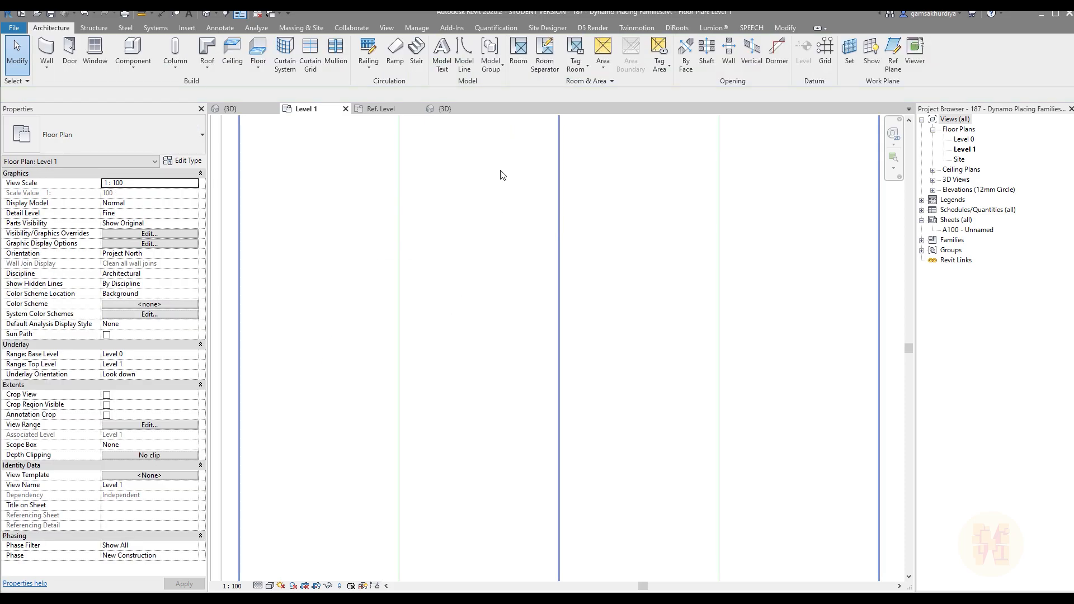
# Step: Open the swivel chair family's Ref. Level floor plan and set its detail level to Fine
pyautogui.click(443, 109)
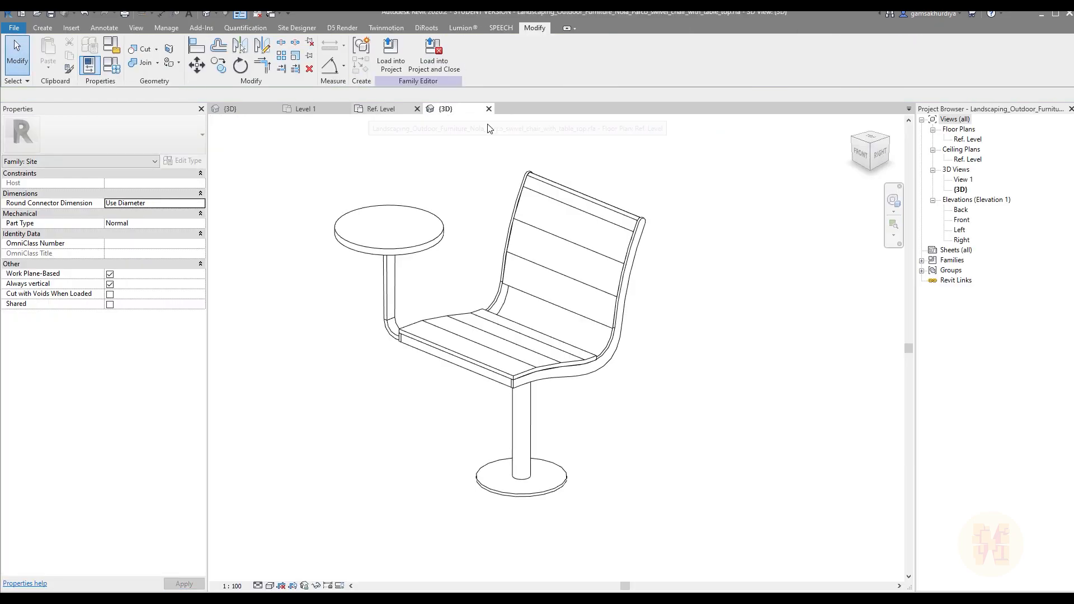
pyautogui.doubleClick(972, 140)
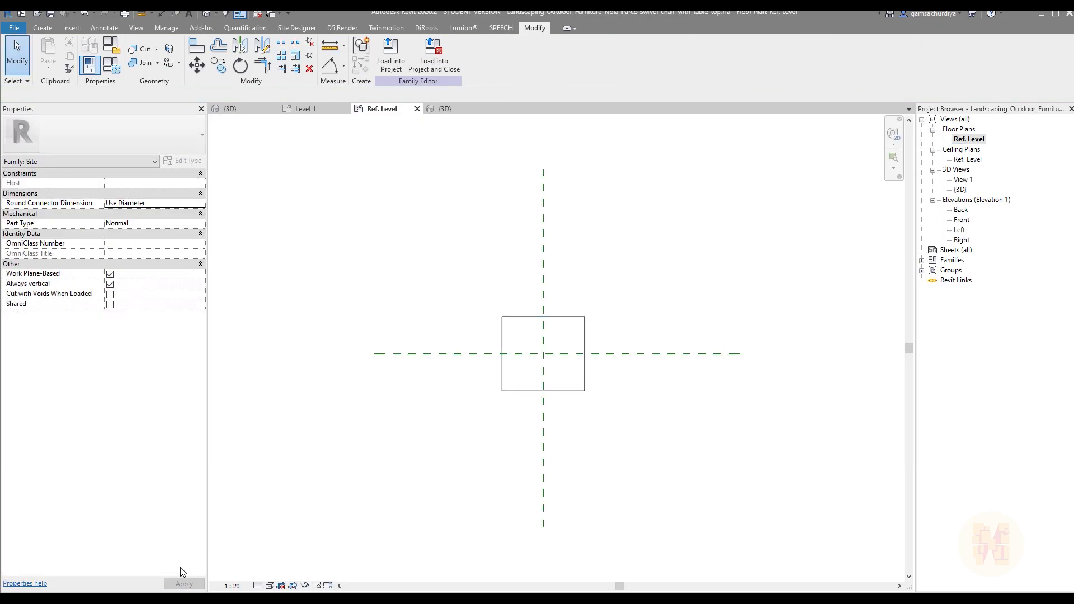
pyautogui.click(257, 586)
pyautogui.click(270, 574)
# Step: Move the chair so that the centre of its support post sits on the intersection of the two reference planes
pyautogui.moveTo(507, 409); pyautogui.dragTo(426, 377, button='middle')
pyautogui.scroll(2, 425, 291)
pyautogui.moveTo(344, 222); pyautogui.dragTo(620, 486)
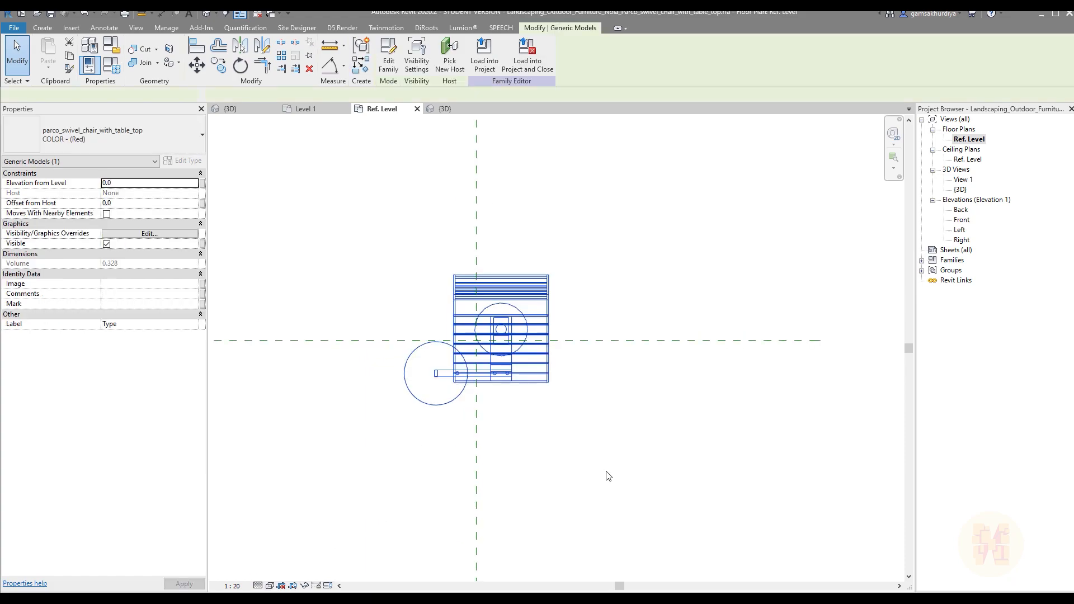
pyautogui.click(197, 65)
pyautogui.scroll(3, 506, 331)
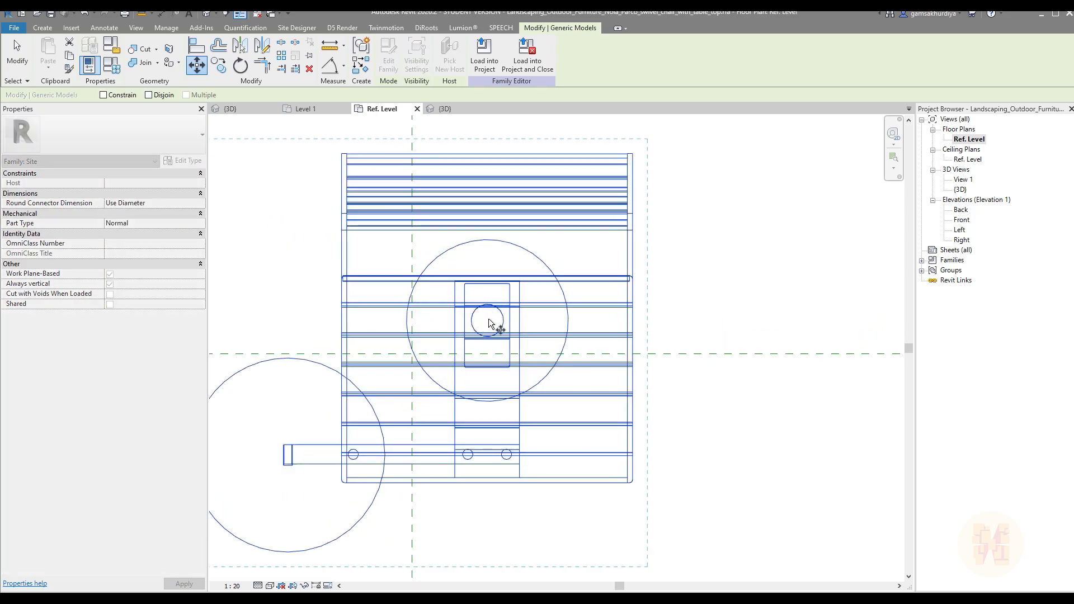
pyautogui.click(487, 321)
pyautogui.click(412, 354)
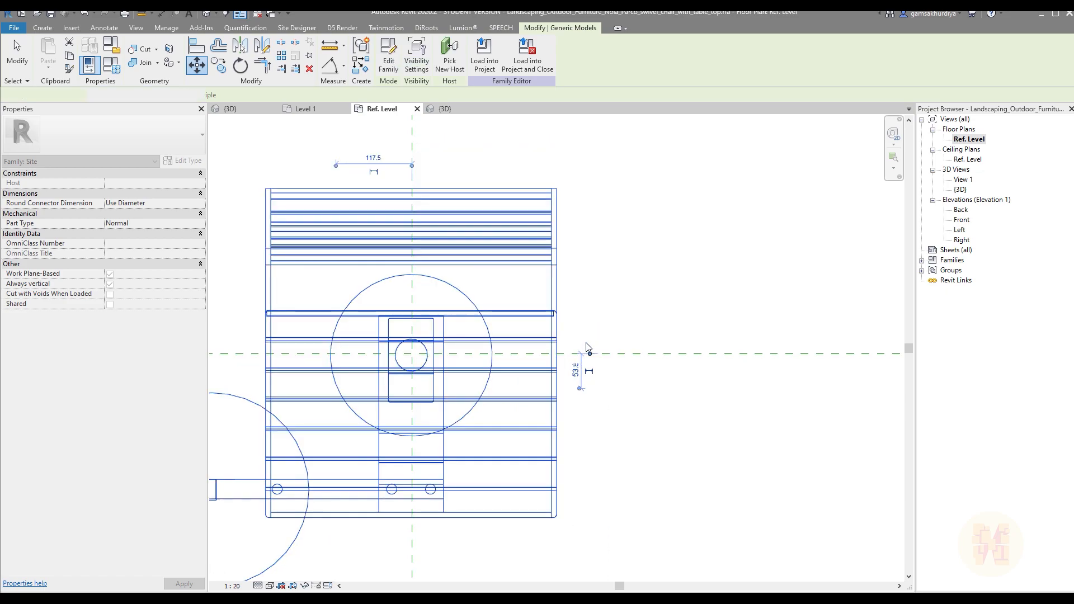
pyautogui.scroll(-2, 609, 228)
pyautogui.scroll(2, 506, 288)
pyautogui.scroll(-3, 525, 303)
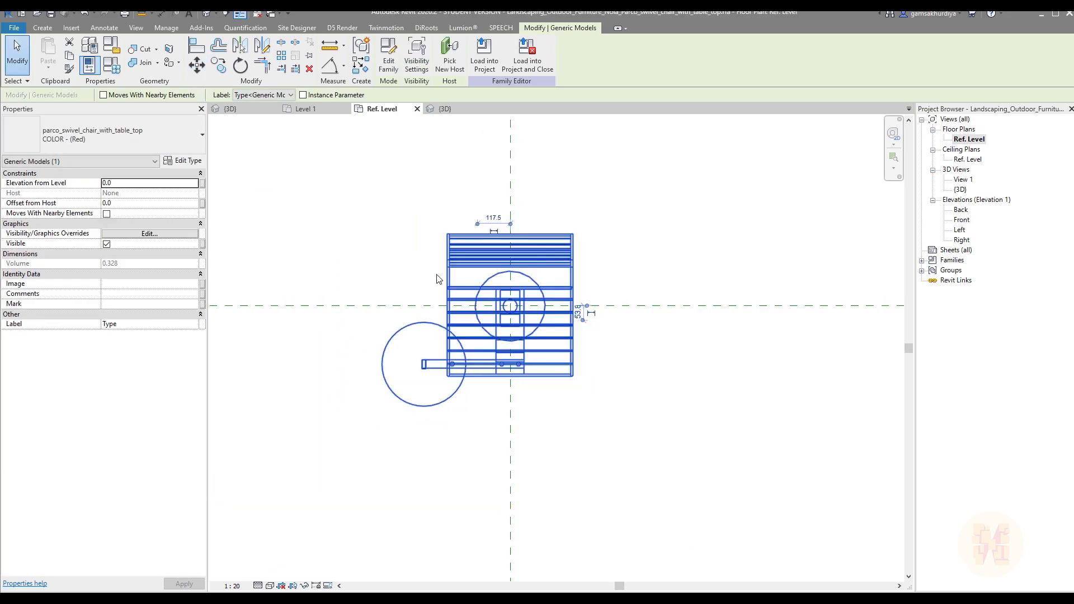
pyautogui.click(626, 401)
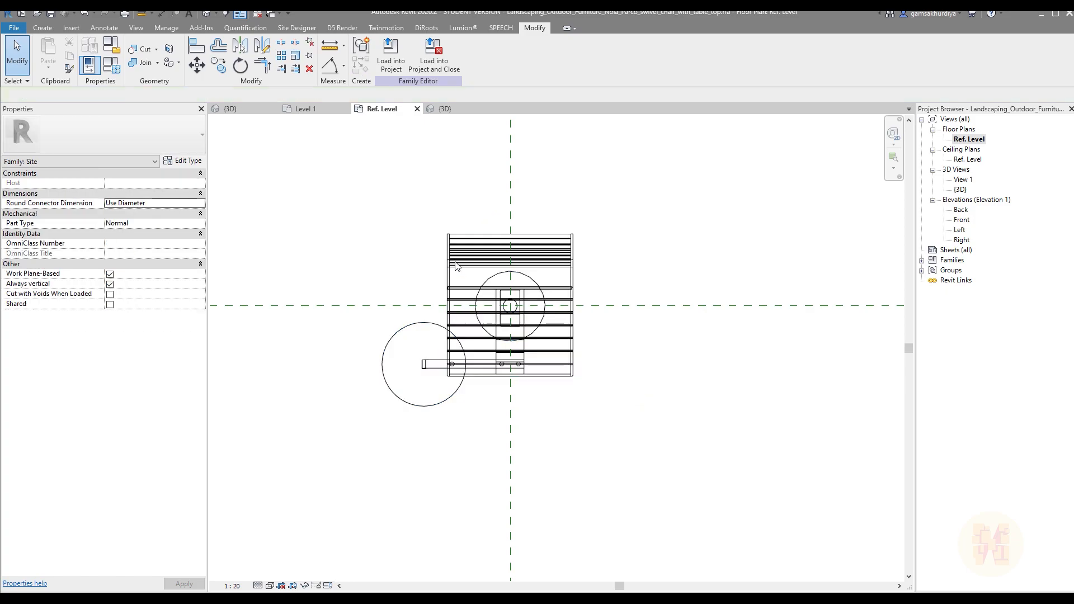
# Step: Reload the chair family into the project, overwriting the existing version and its parameter values
pyautogui.click(391, 56)
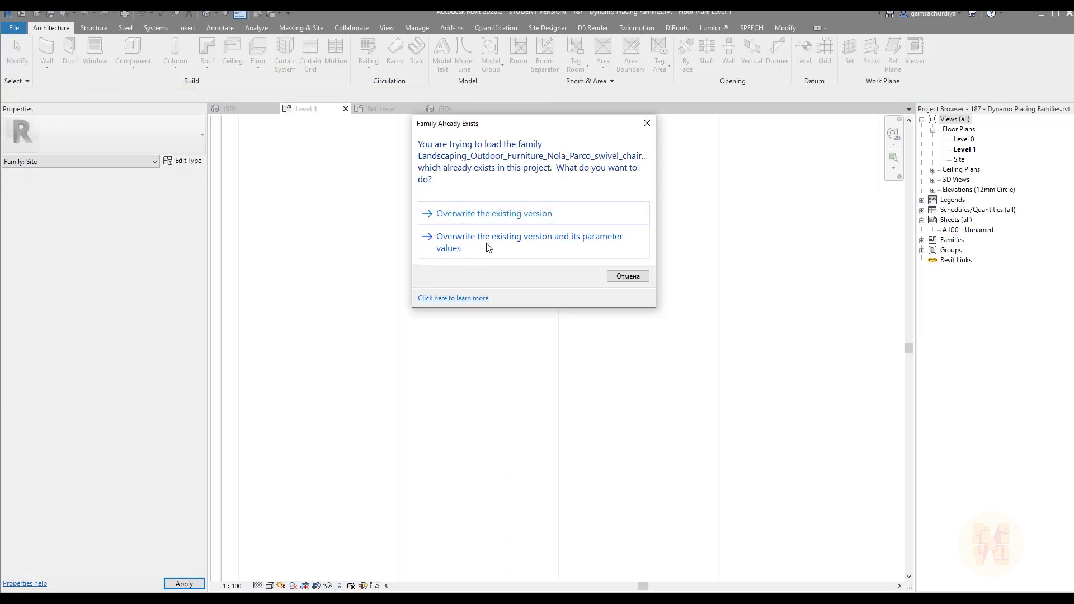
pyautogui.click(487, 246)
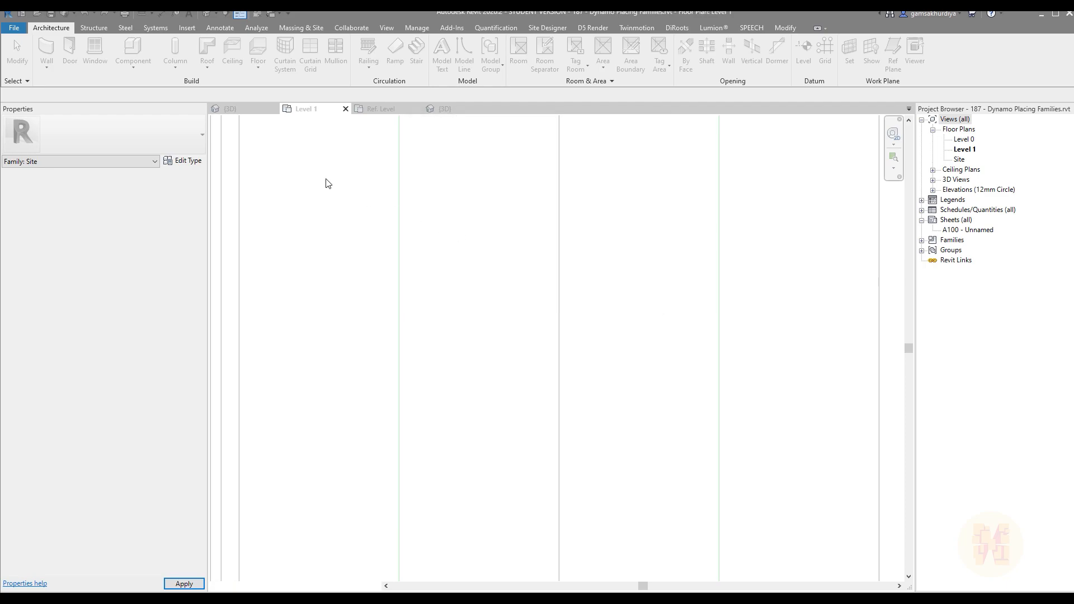
# Step: Place one swivel chair on the first tread's model line in the Level 1 plan as a test, and delete it
pyautogui.click(119, 54)
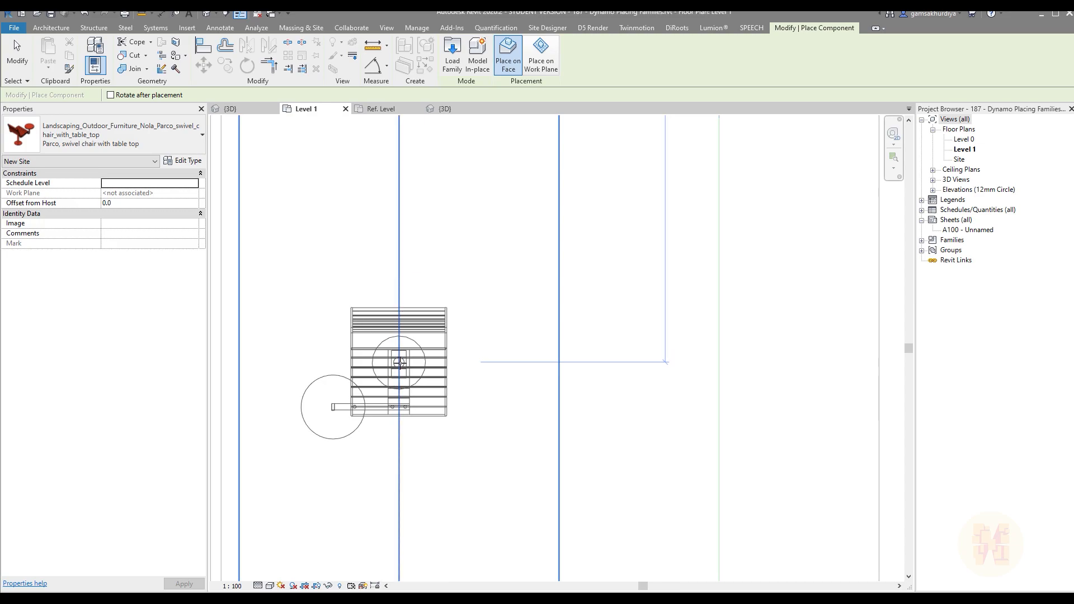
pyautogui.click(400, 364)
pyautogui.scroll(-3, 505, 276)
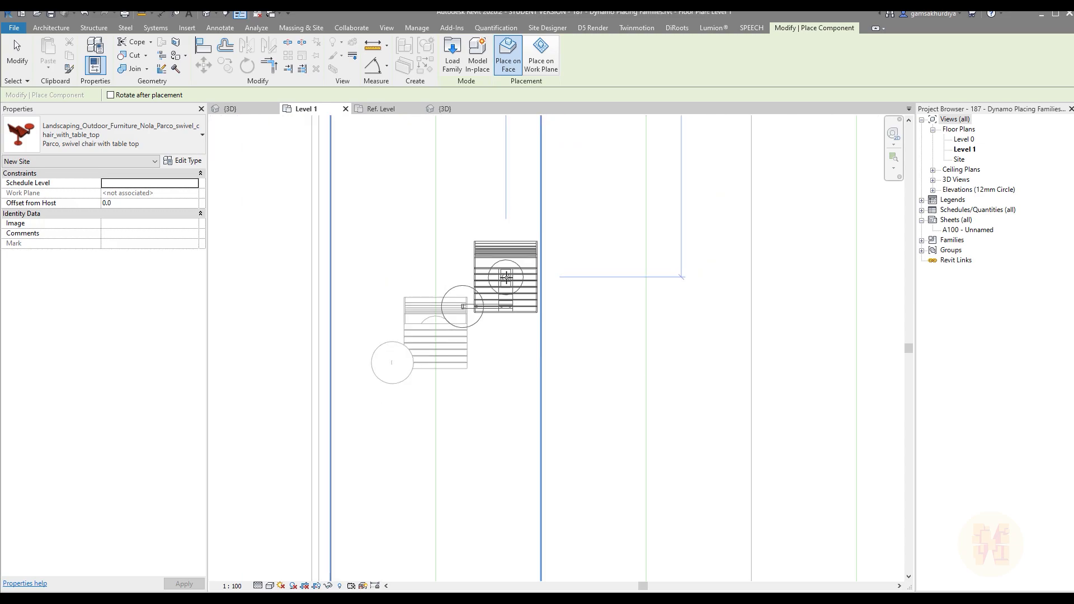
pyautogui.press('Escape')
pyautogui.click(465, 328)
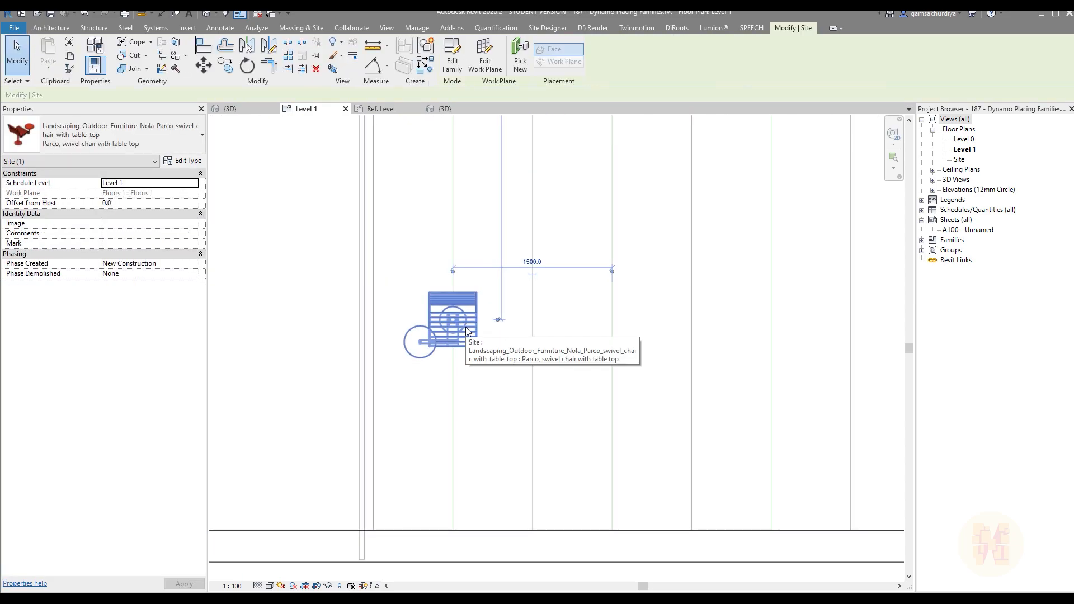
pyautogui.press('Delete')
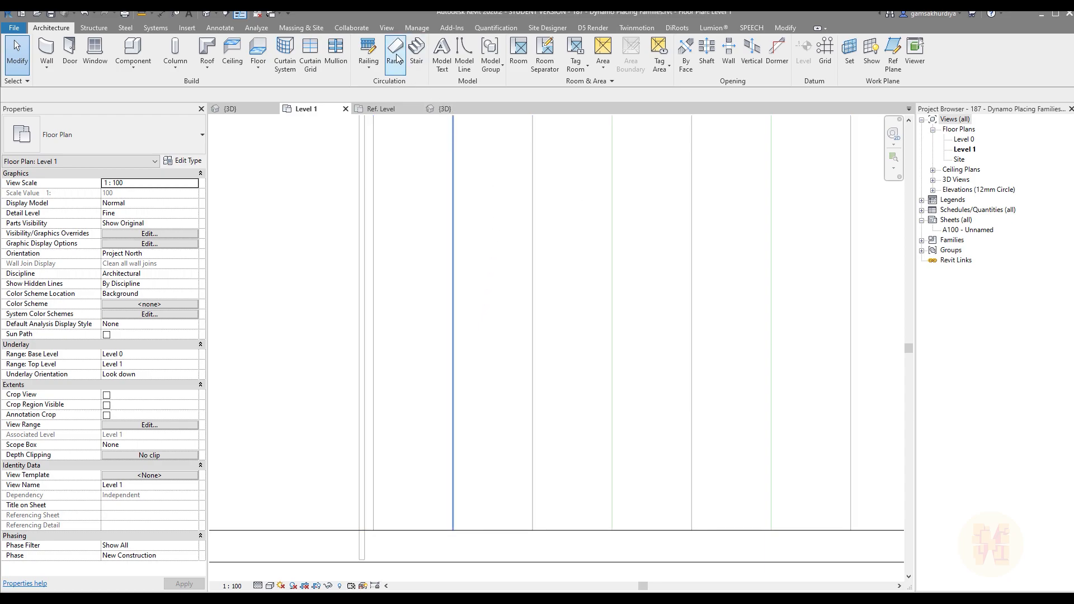
# Step: Show the auditorium in the project's 3D view, and switch to Dynamo with a new, empty graph
pyautogui.click(418, 29)
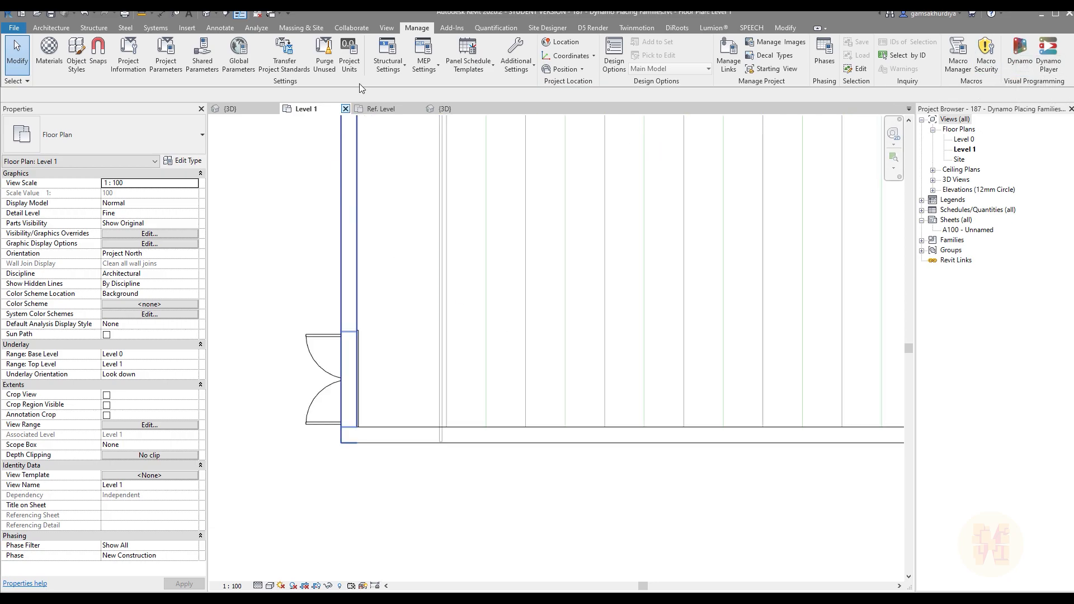
pyautogui.click(229, 108)
pyautogui.keyDown('shift'); pyautogui.moveTo(457, 309); pyautogui.dragTo(554, 436, button='middle'); pyautogui.keyUp('shift')
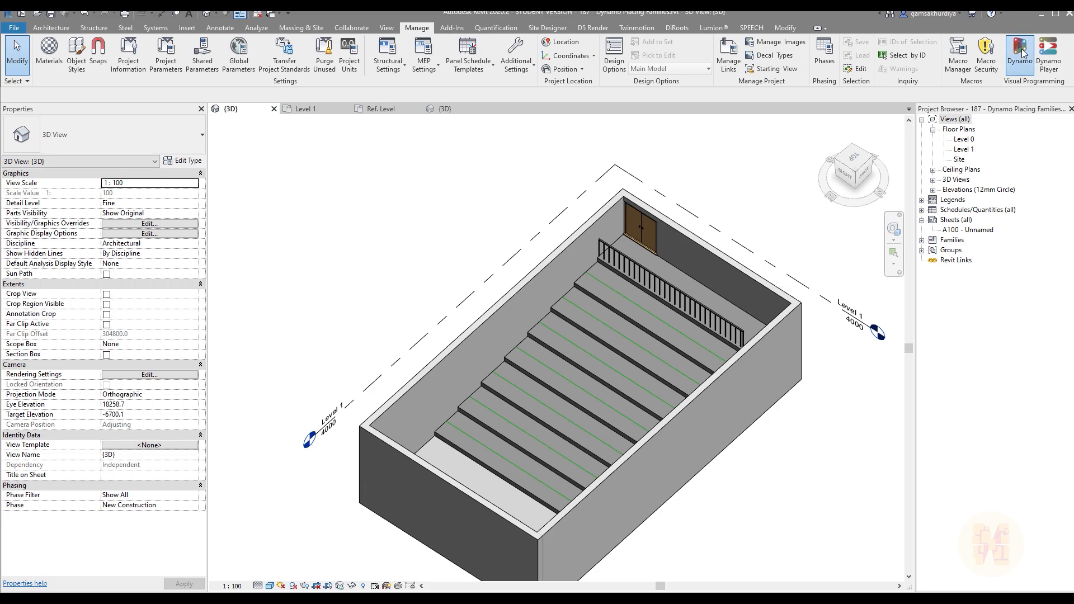
pyautogui.click(1019, 53)
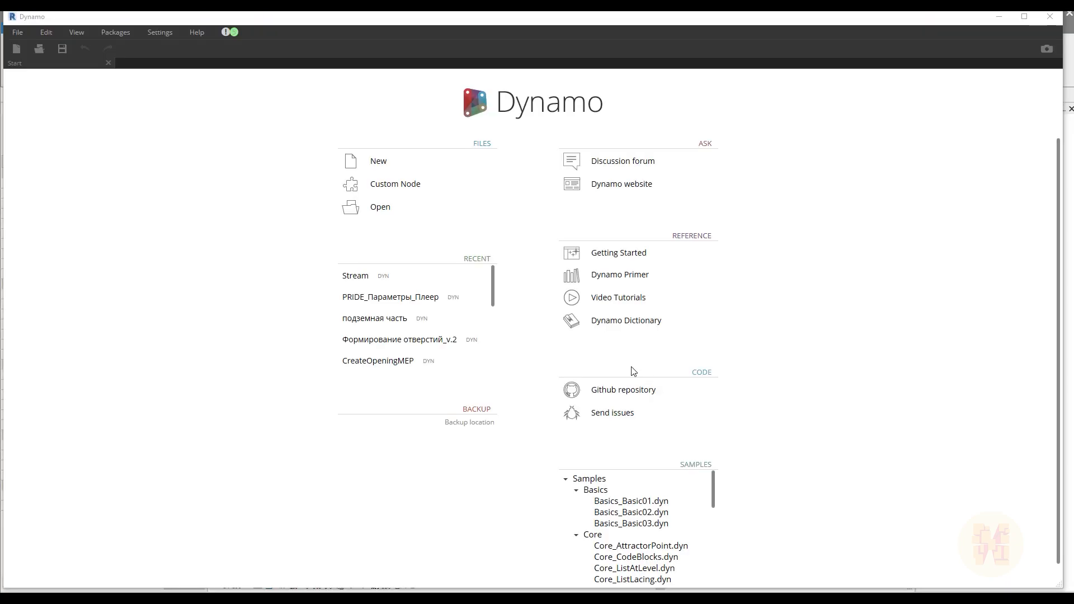
pyautogui.click(371, 163)
# Step: Find the Select Model Element node in the library and add it to the upper part of the workspace
pyautogui.write('rotate')
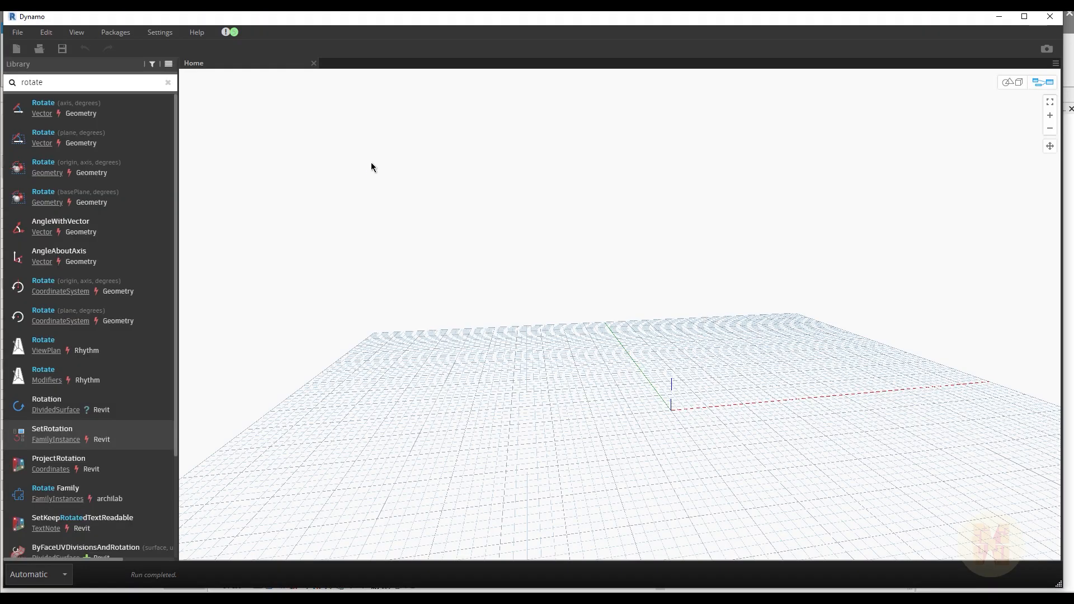
pyautogui.click(170, 82)
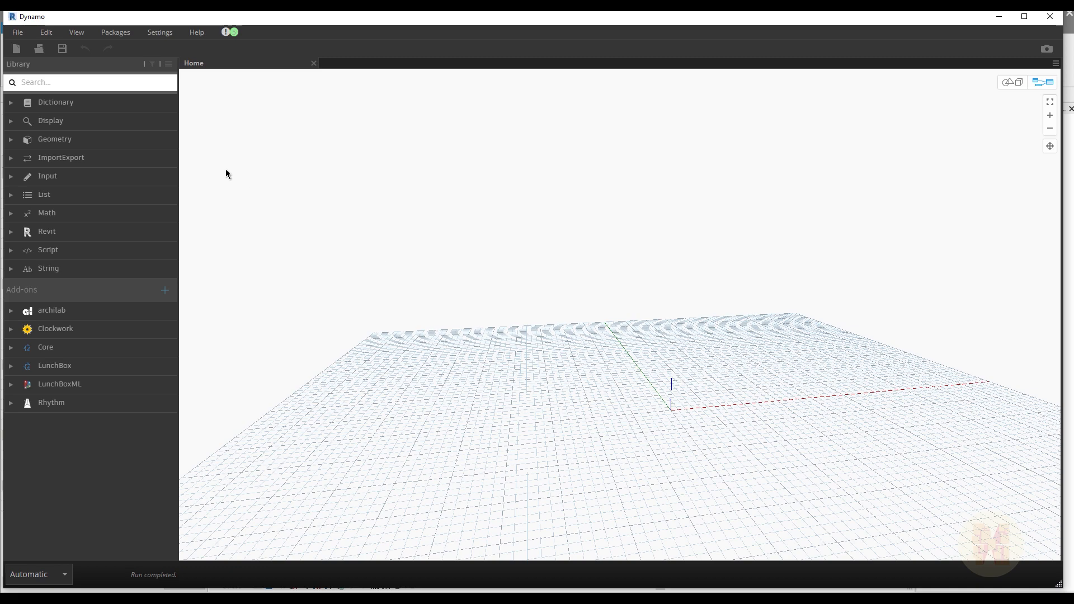
pyautogui.click(79, 87)
pyautogui.write('selec')
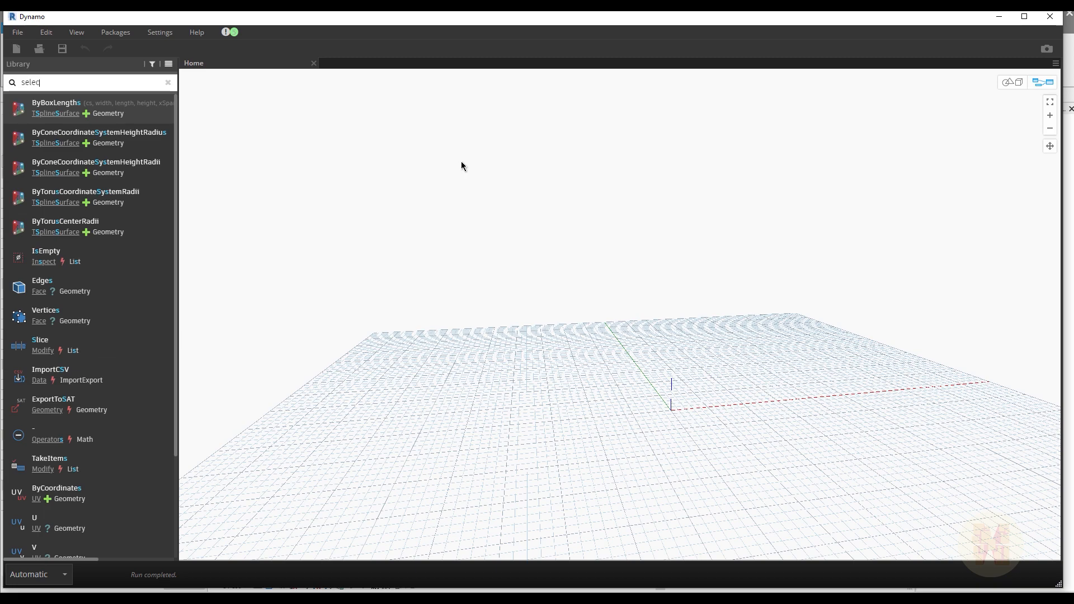
pyautogui.write('t model ')
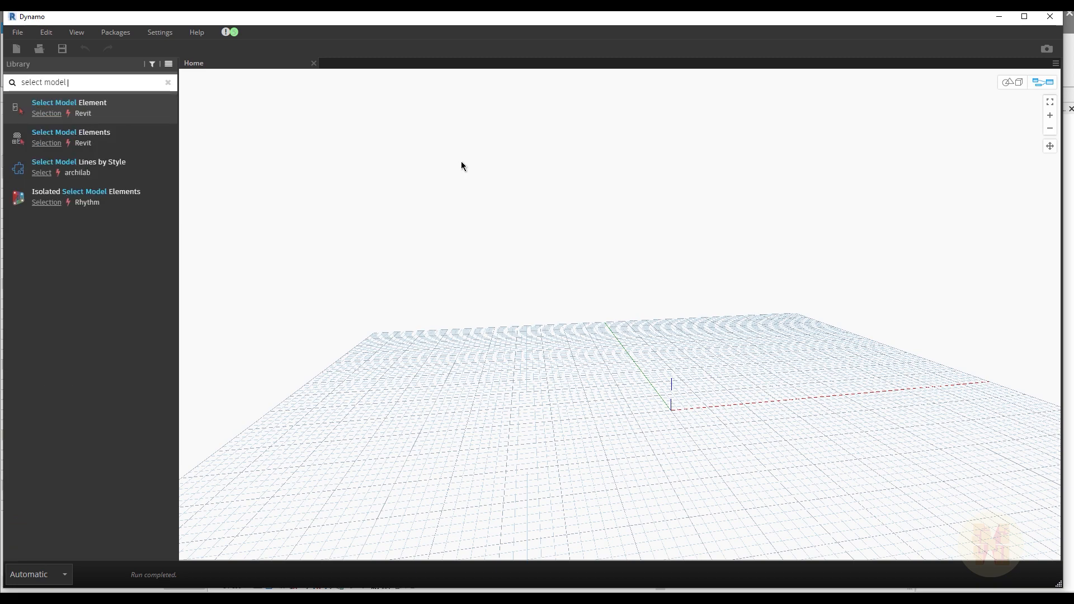
pyautogui.write('elemt')
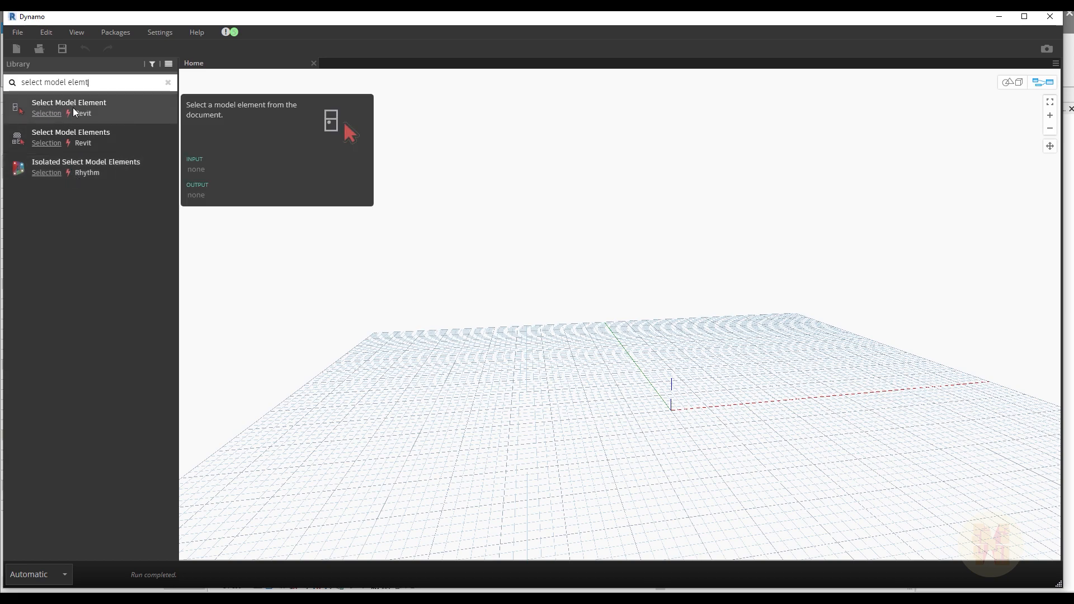
pyautogui.click(119, 112)
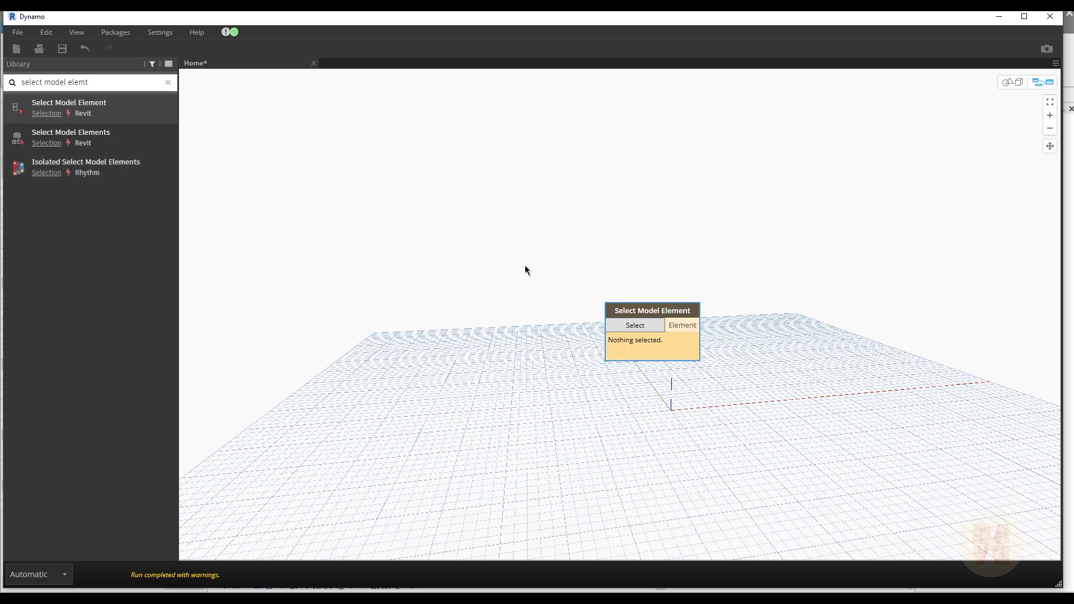
pyautogui.moveTo(664, 316); pyautogui.dragTo(479, 243)
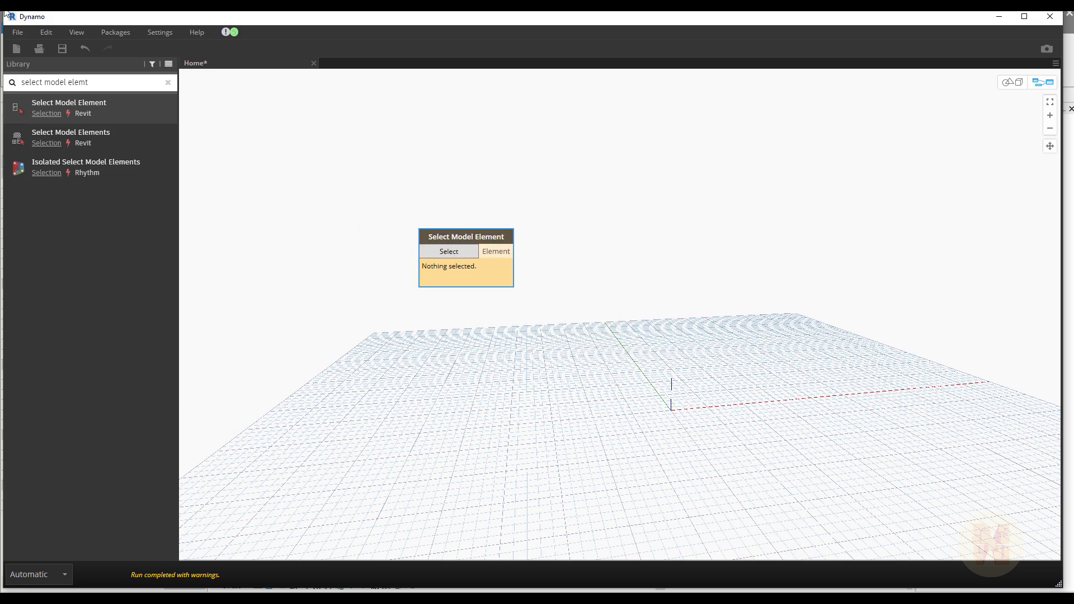
# Step: Shrink the Dynamo window to reveal the Revit model, and assign the uppermost tread's model line by the railing to the Select Model Element node
pyautogui.moveTo(7, 13); pyautogui.dragTo(386, 27)
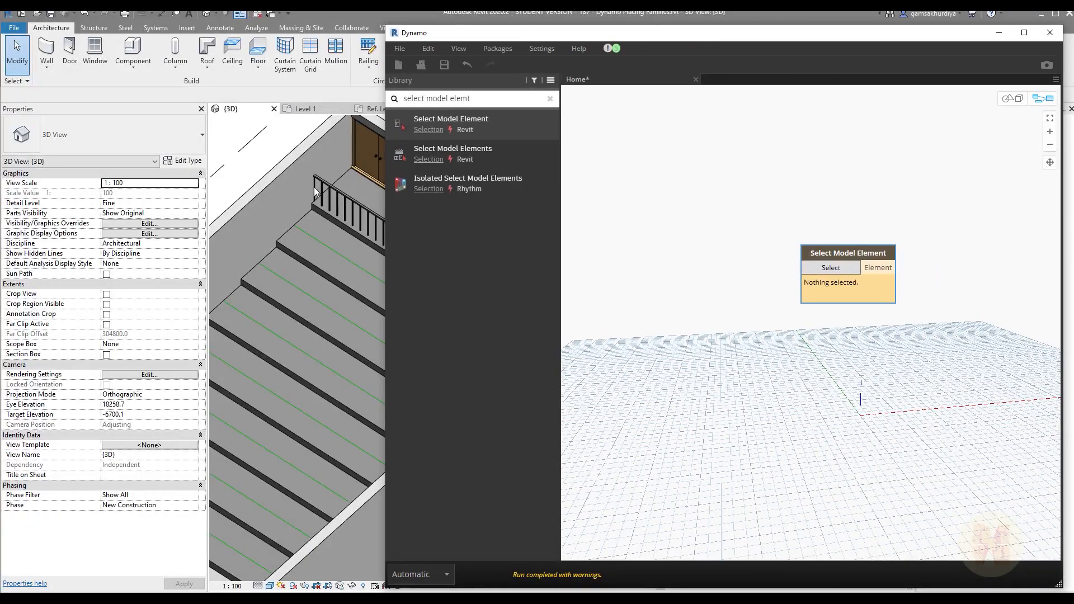
pyautogui.click(831, 268)
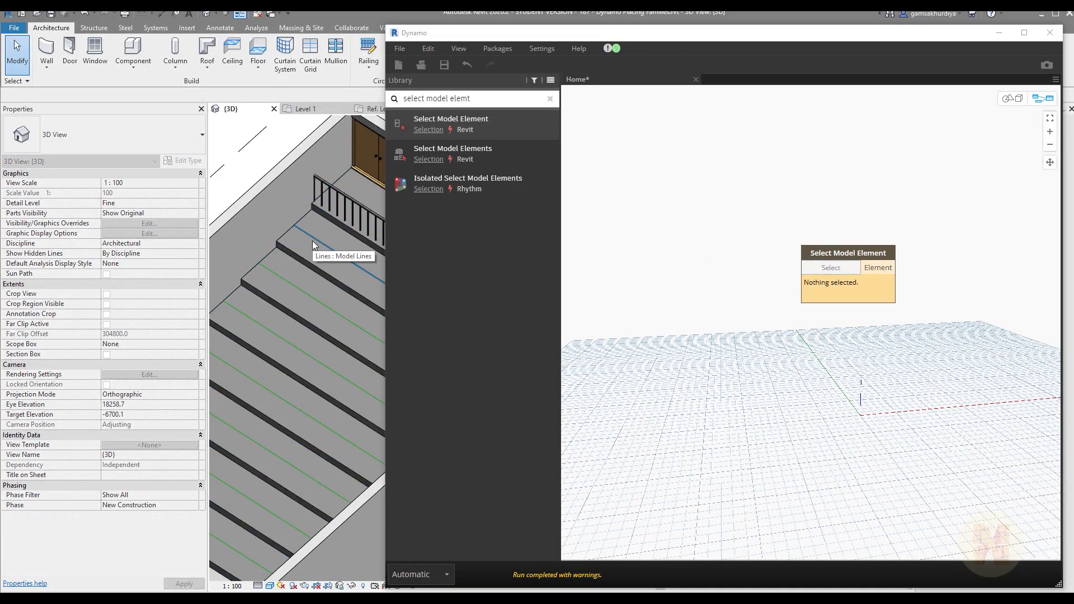
pyautogui.click(313, 241)
pyautogui.moveTo(844, 255); pyautogui.dragTo(673, 236)
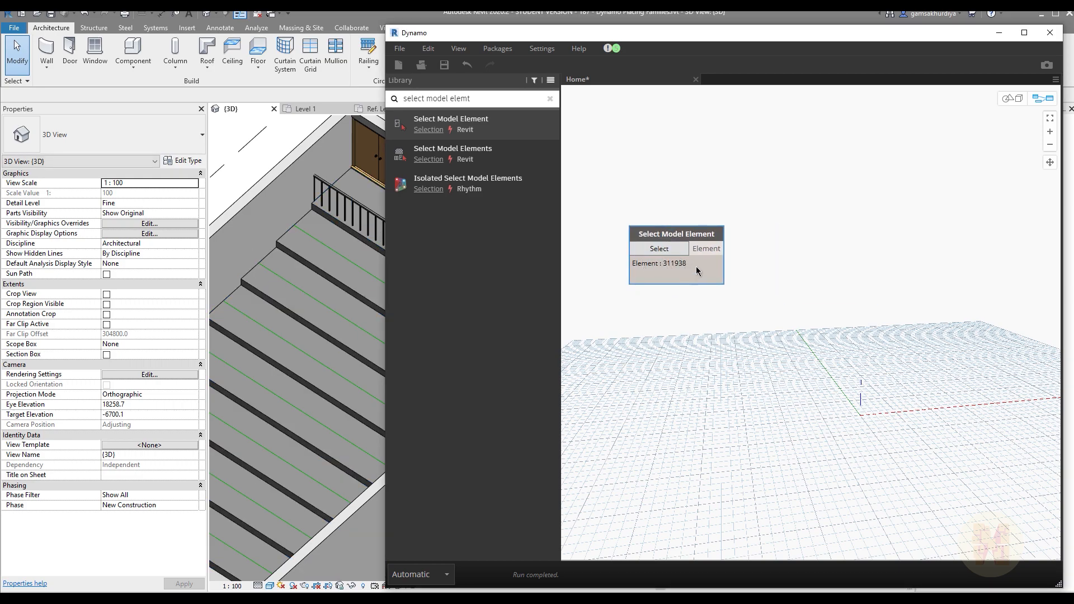
pyautogui.click(717, 293)
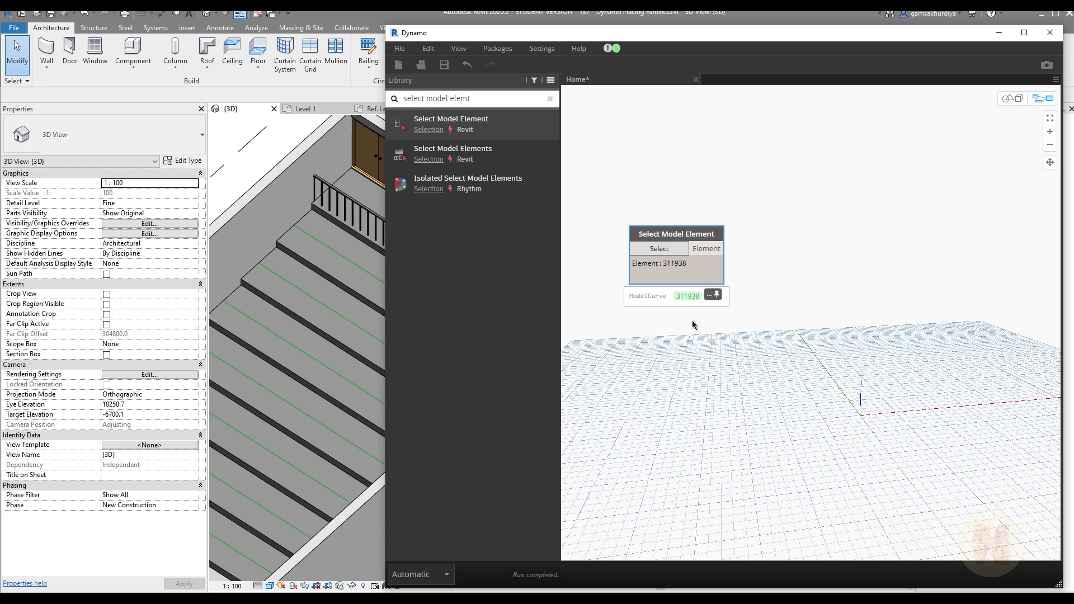
pyautogui.moveTo(777, 304); pyautogui.dragTo(721, 291, button='middle')
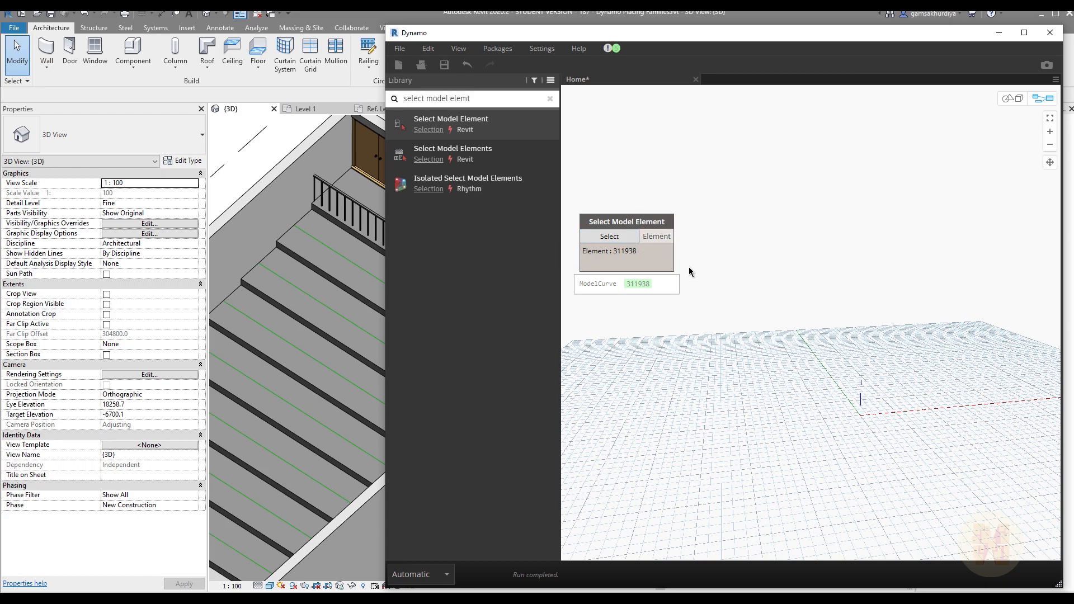
# Step: Add an Element.Geometry node beside Select Model Element and connect the Element output to its element input
pyautogui.moveTo(674, 288)
pyautogui.moveTo(473, 98); pyautogui.dragTo(368, 96)
pyautogui.write('elem')
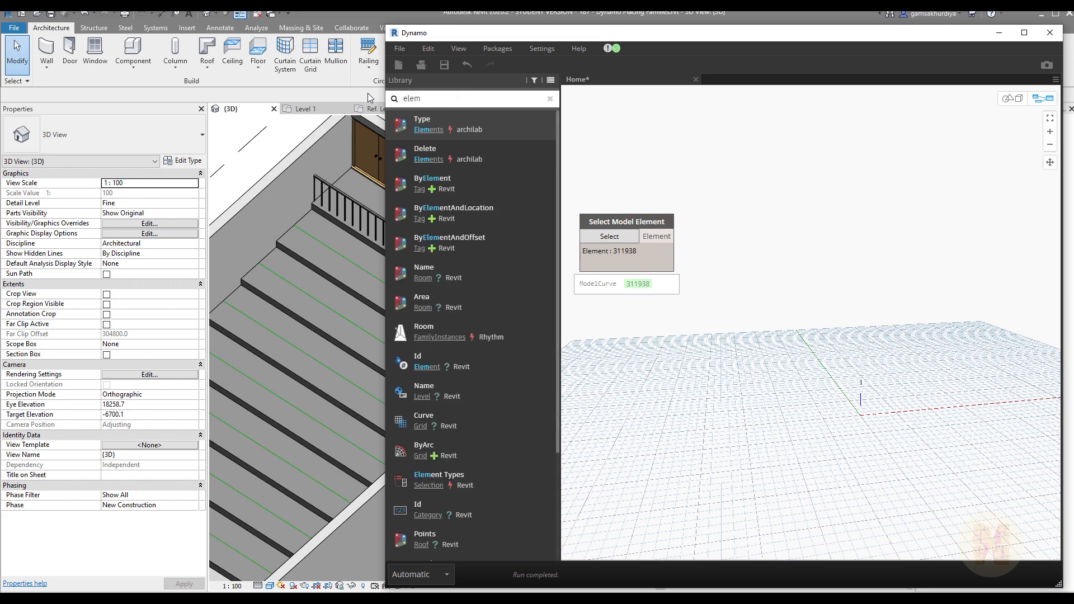
pyautogui.write('ent geom')
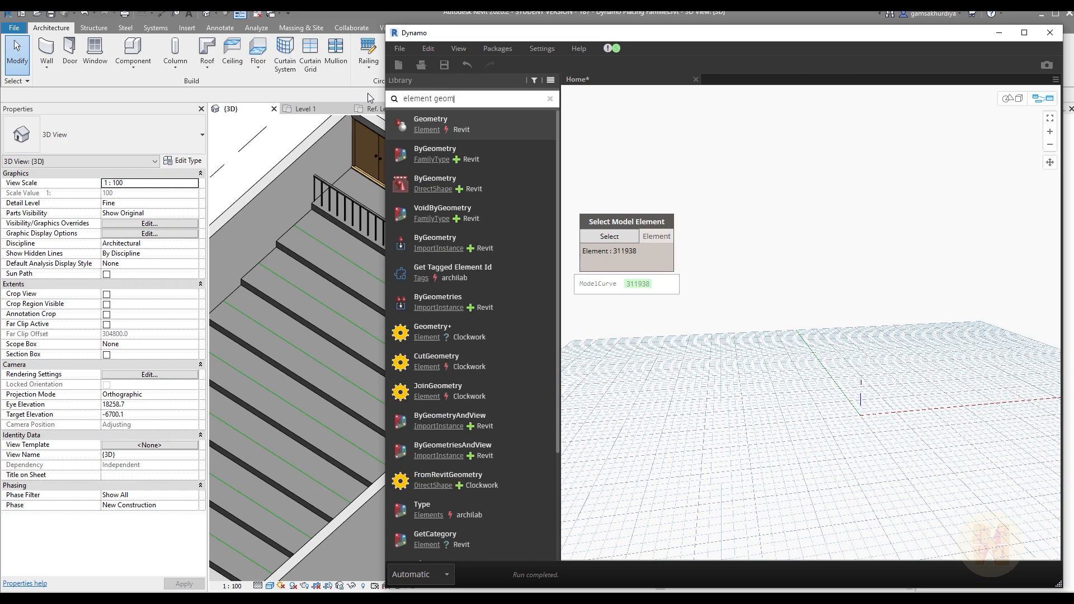
pyautogui.press('BackSpace')
pyautogui.click(501, 119)
pyautogui.moveTo(822, 339); pyautogui.dragTo(721, 235)
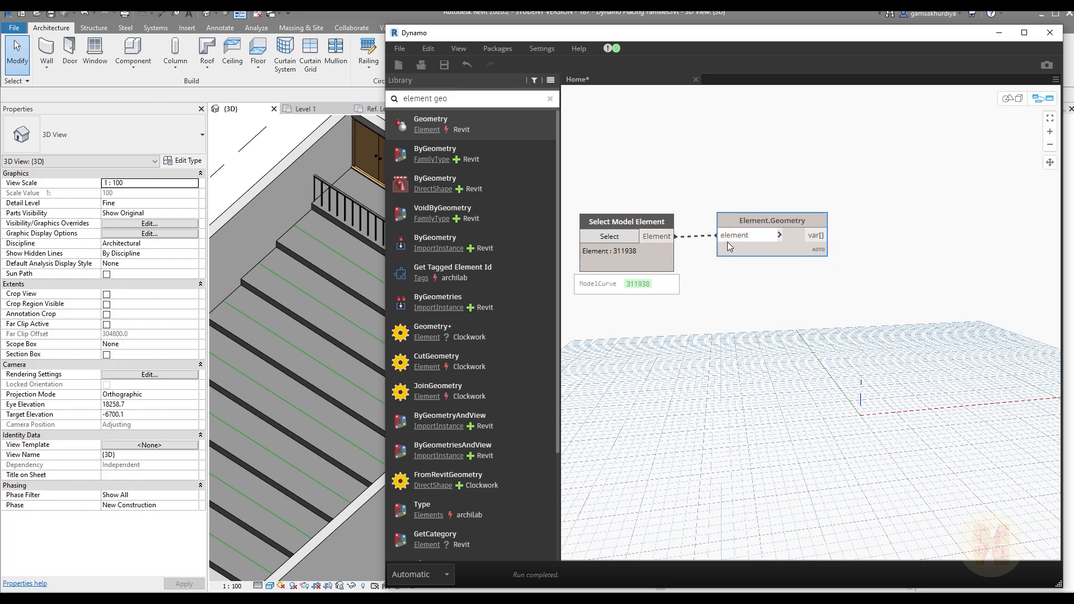
# Step: Examine the Element.Geometry output preview for the line's point coordinates and length
pyautogui.moveTo(822, 251)
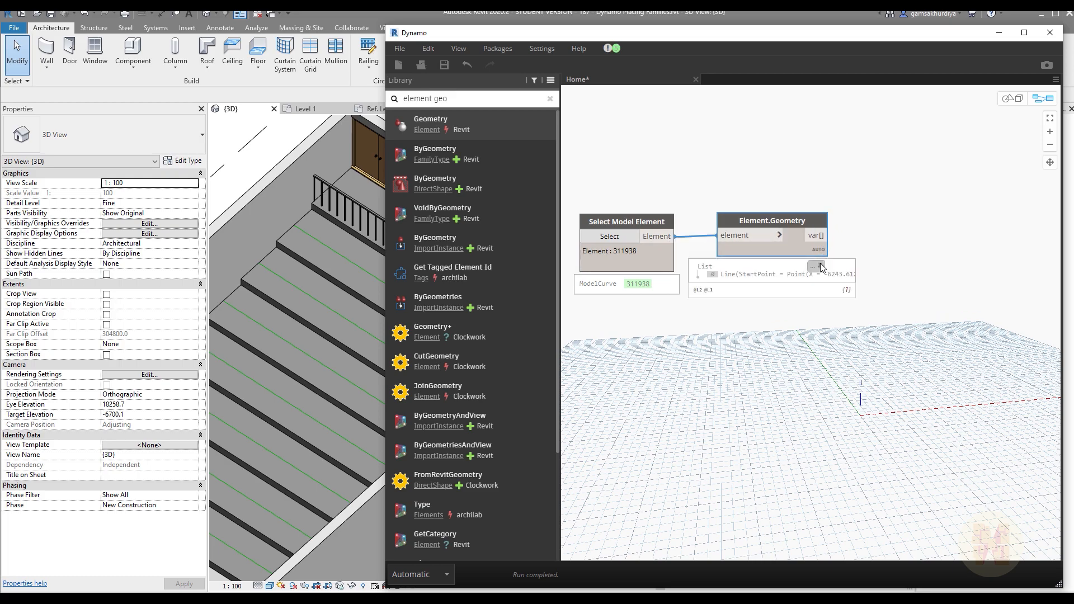
pyautogui.click(709, 278)
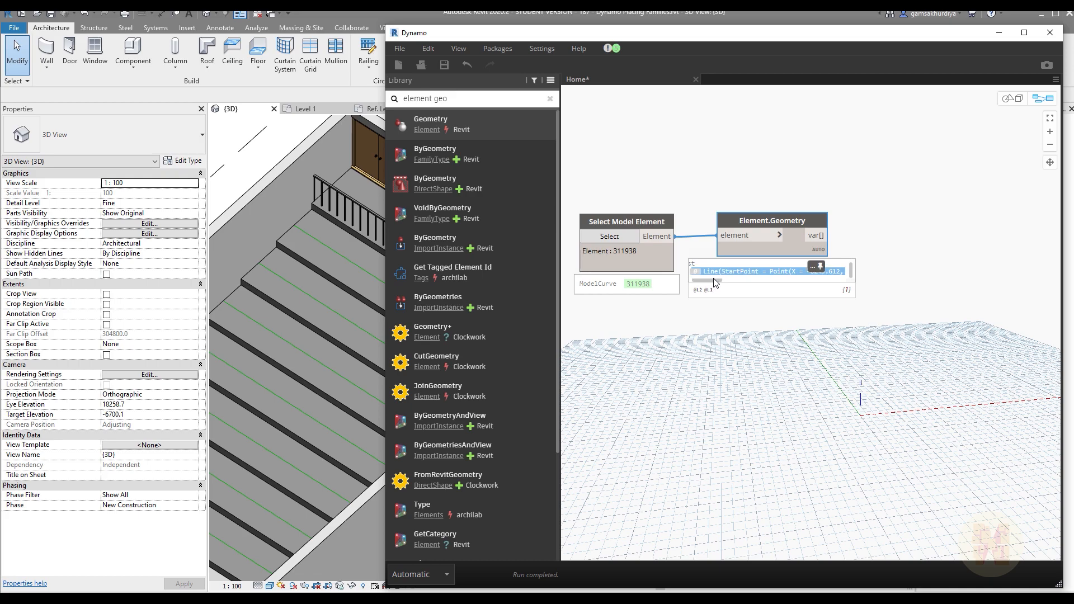
pyautogui.moveTo(711, 279); pyautogui.dragTo(833, 283)
pyautogui.click(864, 337)
pyautogui.moveTo(865, 335); pyautogui.dragTo(805, 328, button='middle')
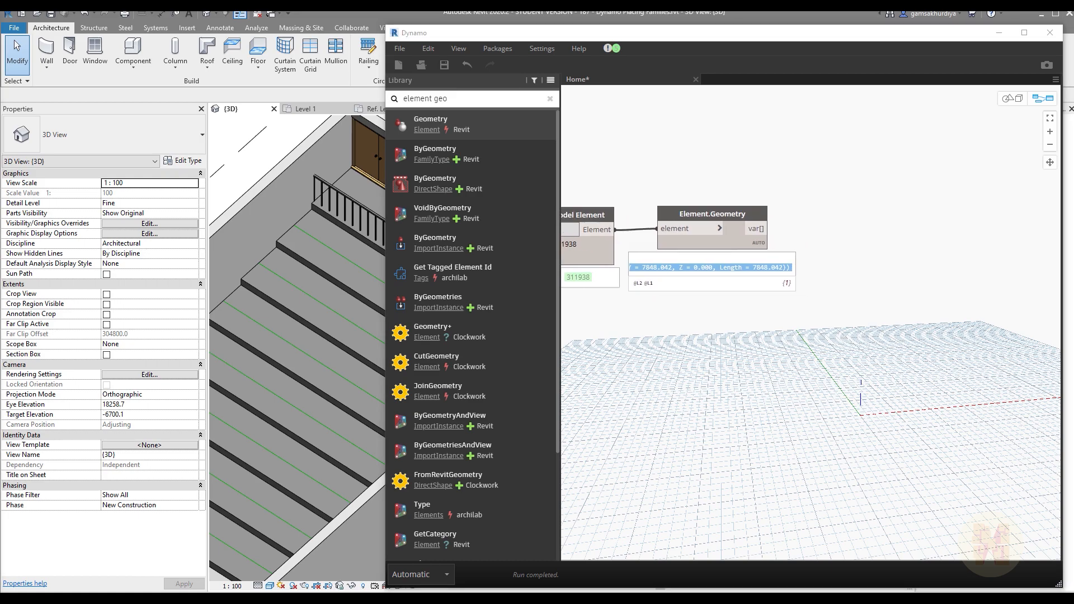
# Step: Find the Curve.PointsAtEqualSegmentLength node, add it beside Element.Geometry, and connect the geometry output to its curve input
pyautogui.moveTo(879, 324); pyautogui.dragTo(836, 325, button='middle')
pyautogui.moveTo(450, 99); pyautogui.dragTo(378, 106)
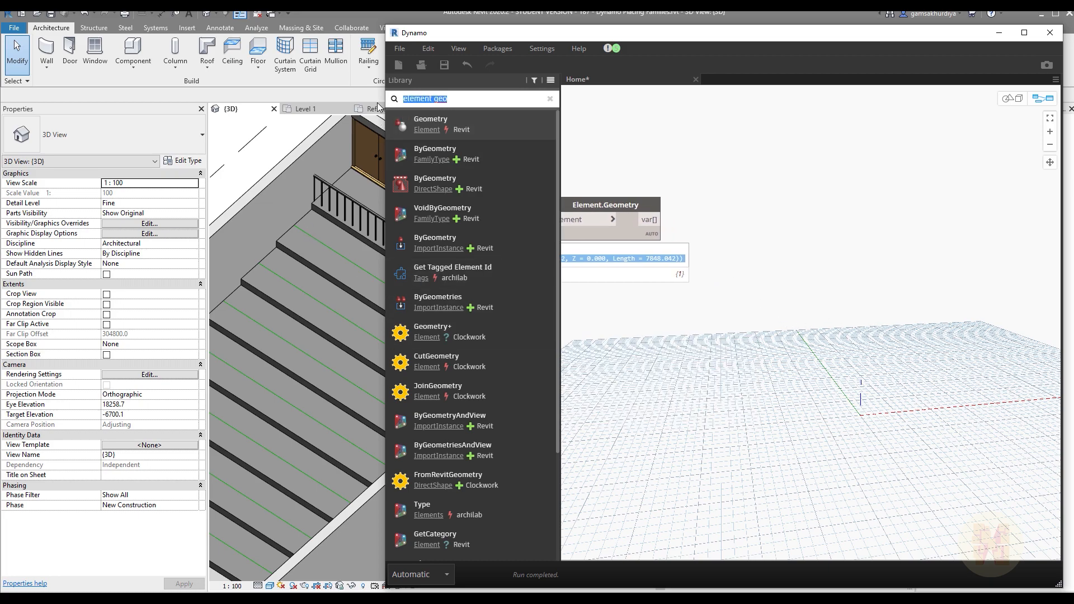
pyautogui.write('curve.point at')
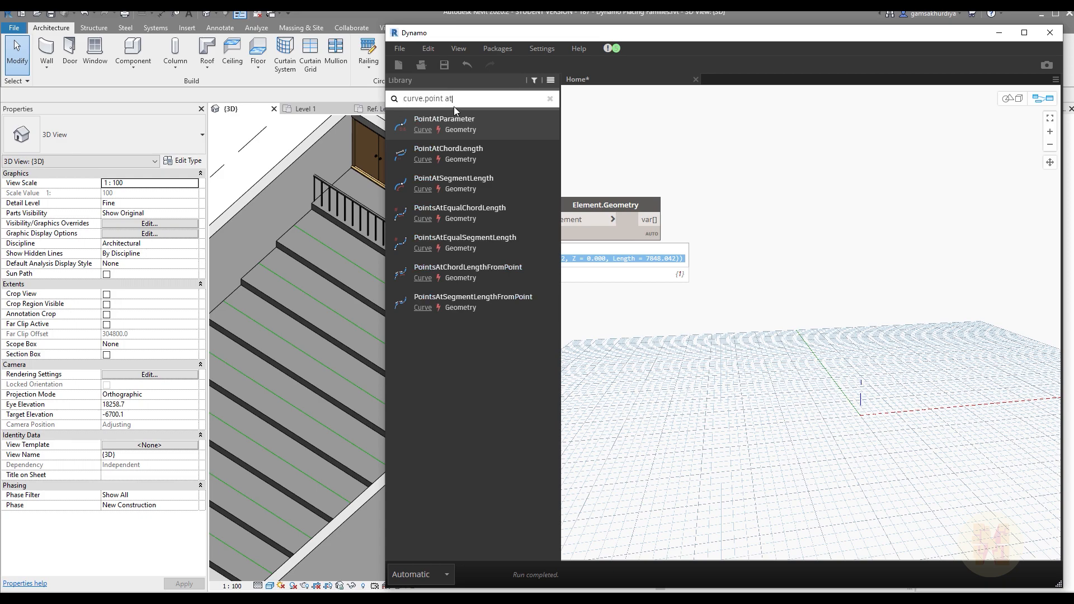
pyautogui.moveTo(503, 154)
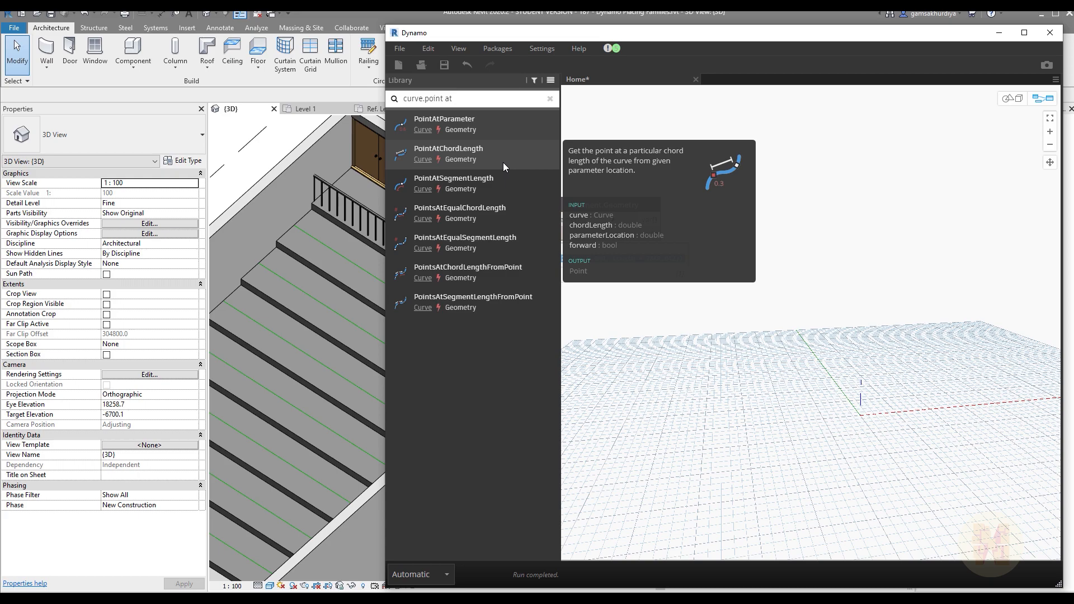
pyautogui.moveTo(488, 240)
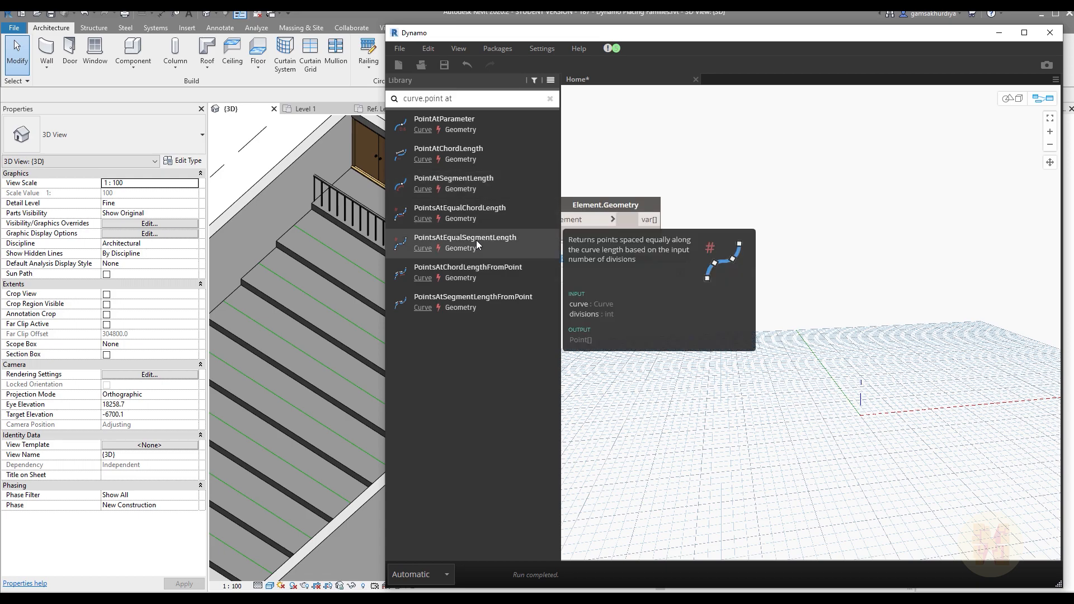
pyautogui.moveTo(535, 247); pyautogui.dragTo(828, 264)
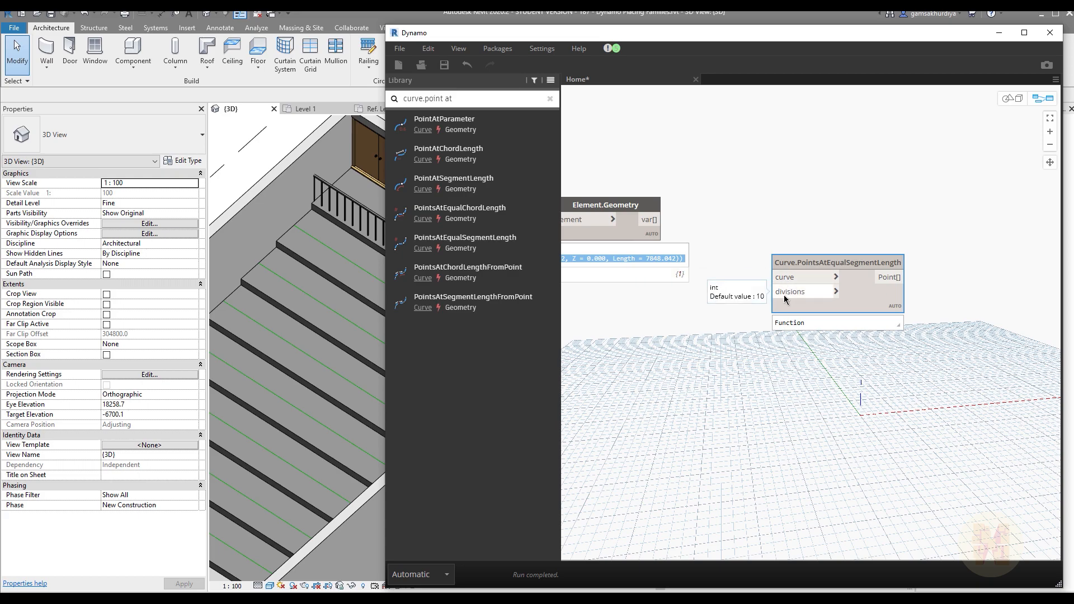
pyautogui.moveTo(646, 224); pyautogui.dragTo(821, 255)
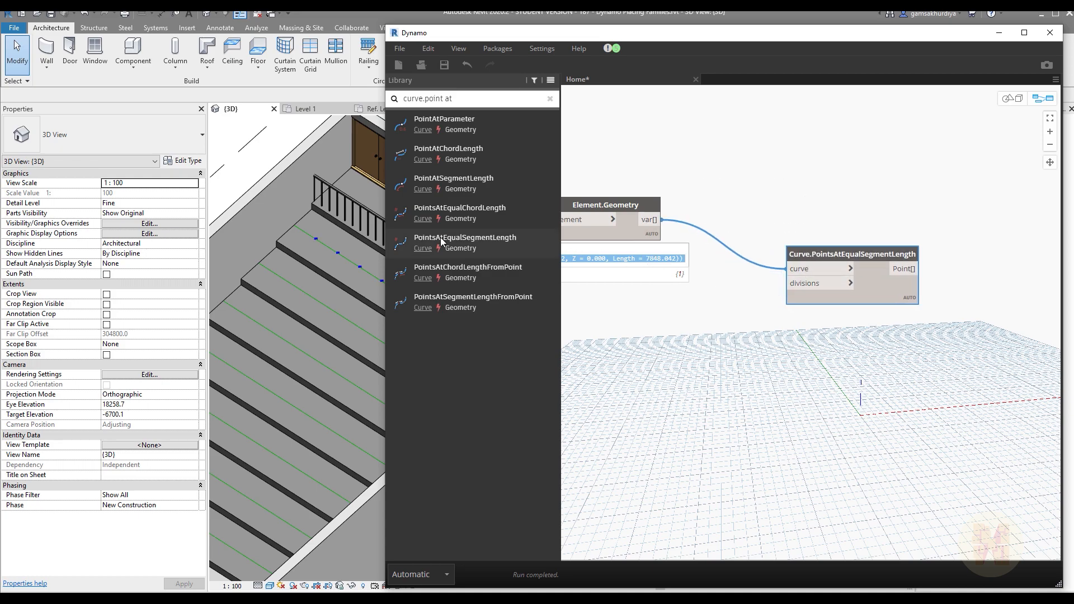
# Step: Check the points along the model line in Revit, and add a Code Block with value 8 feeding the divisions input
pyautogui.moveTo(384, 26); pyautogui.dragTo(561, 29)
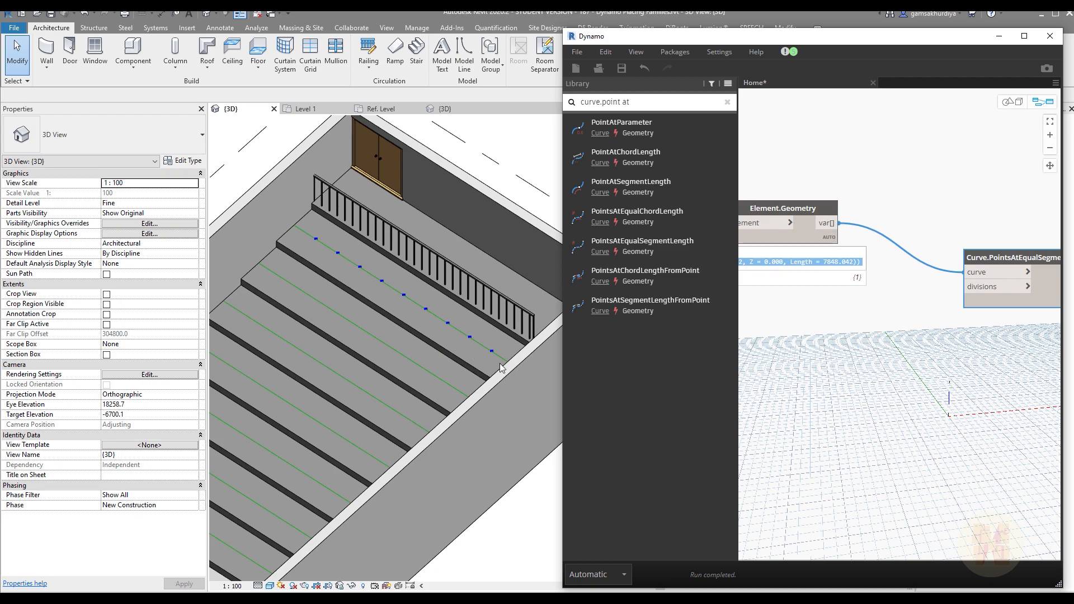
pyautogui.moveTo(564, 28); pyautogui.dragTo(269, 30)
pyautogui.doubleClick(552, 360)
pyautogui.write('8')
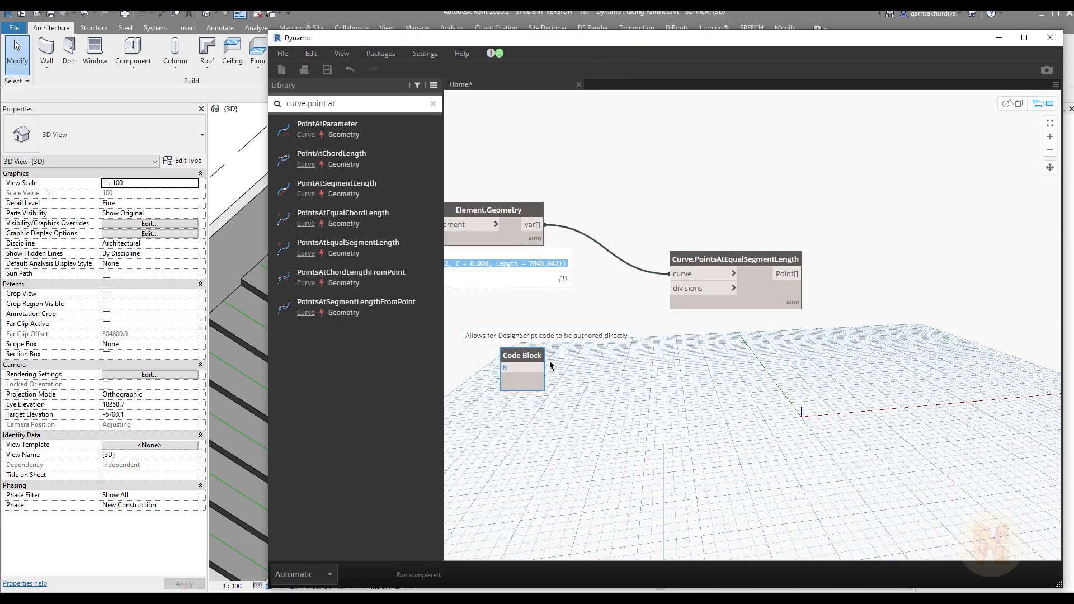
pyautogui.click(549, 362)
pyautogui.moveTo(539, 368); pyautogui.dragTo(669, 288)
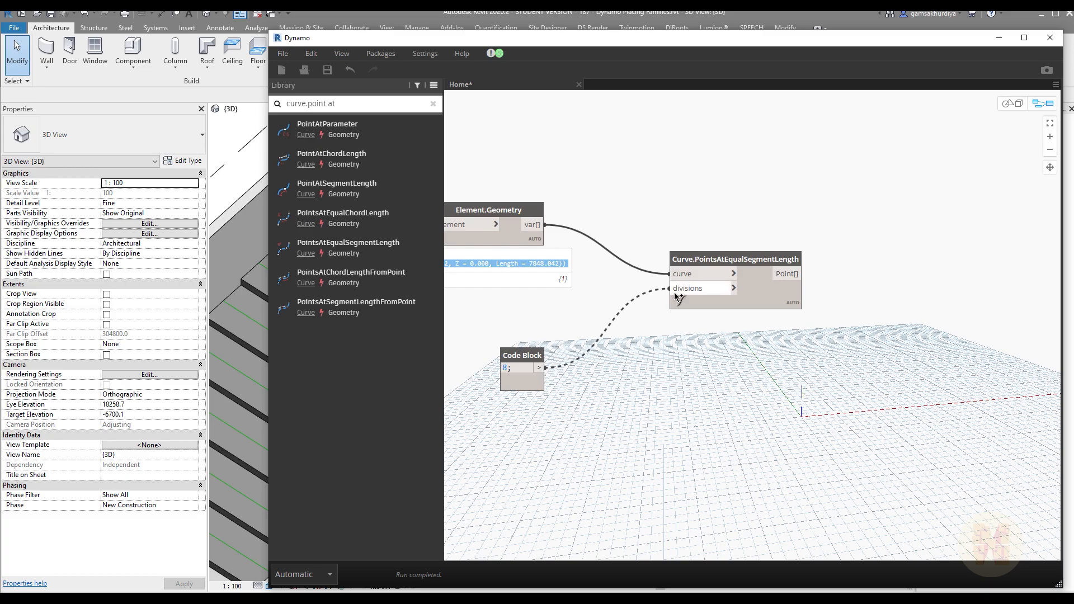
# Step: With the Revit model in view, try other division counts such as 20 in the Code Block, and restore it to 8
pyautogui.moveTo(270, 31); pyautogui.dragTo(446, 35)
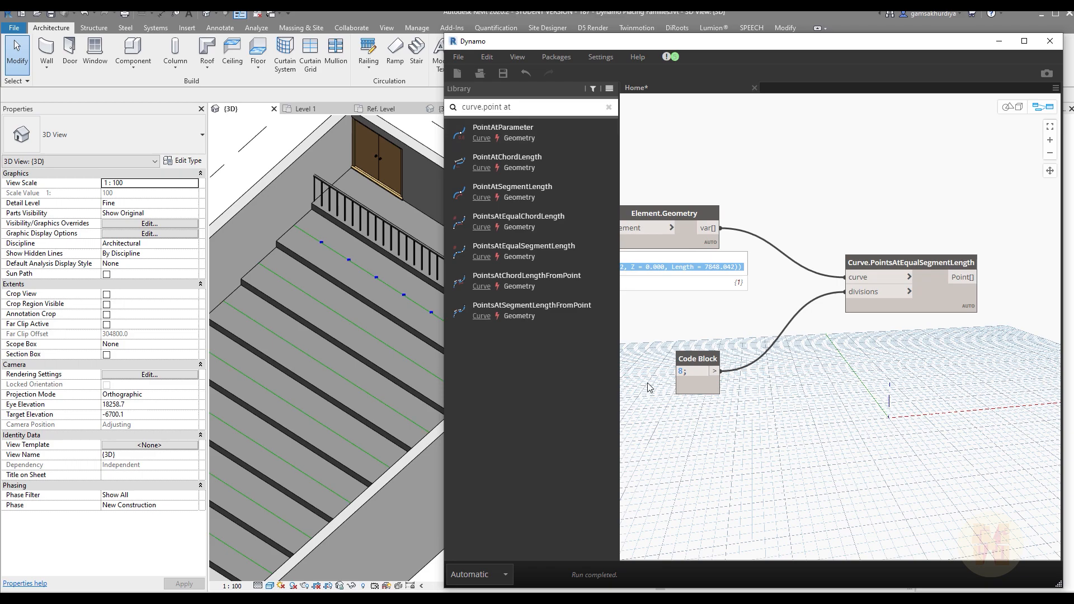
pyautogui.doubleClick(681, 371)
pyautogui.write('2')
pyautogui.click(771, 427)
pyautogui.doubleClick(682, 371)
pyautogui.write('20')
pyautogui.click(860, 438)
pyautogui.doubleClick(682, 371)
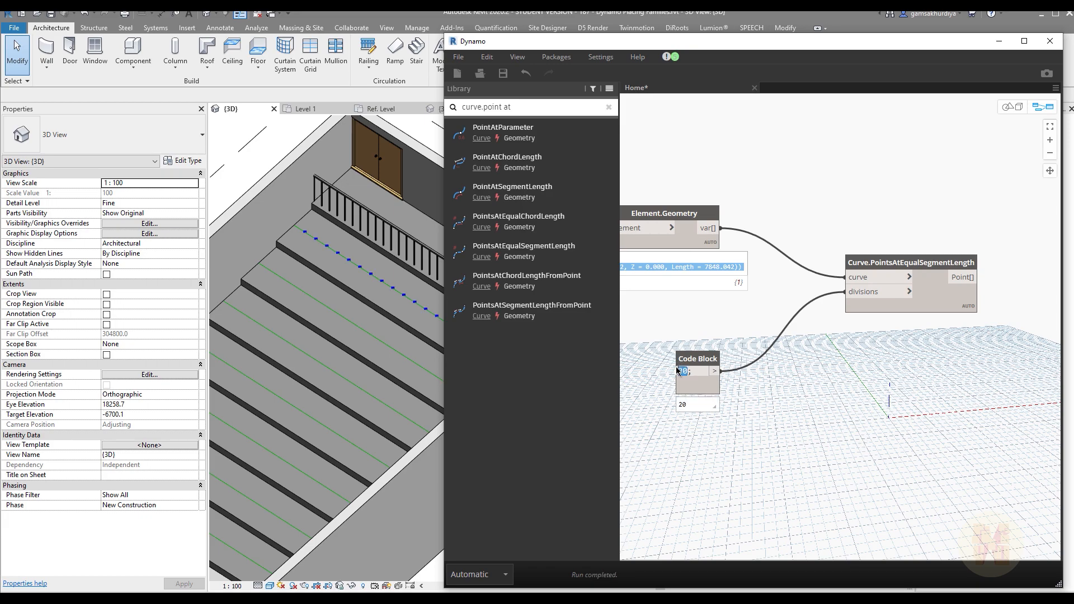
pyautogui.write('8;')
pyautogui.click(792, 405)
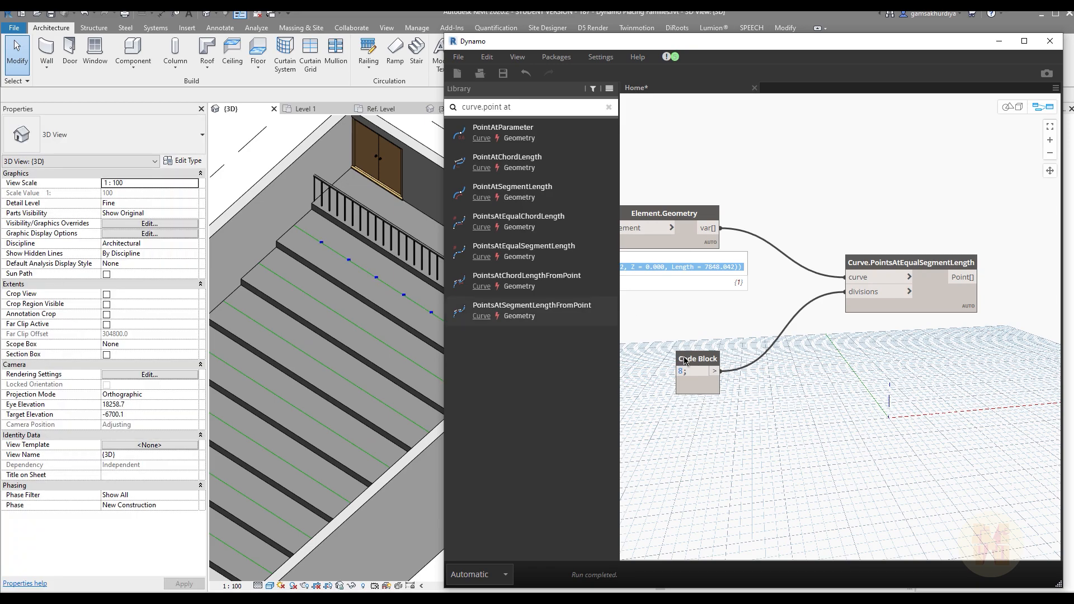
# Step: Widen the Dynamo window and move the Code Block and Curve.PointsAtEqualSegmentLength nodes farther away from Element.Geometry
pyautogui.moveTo(445, 33); pyautogui.dragTo(1, 6)
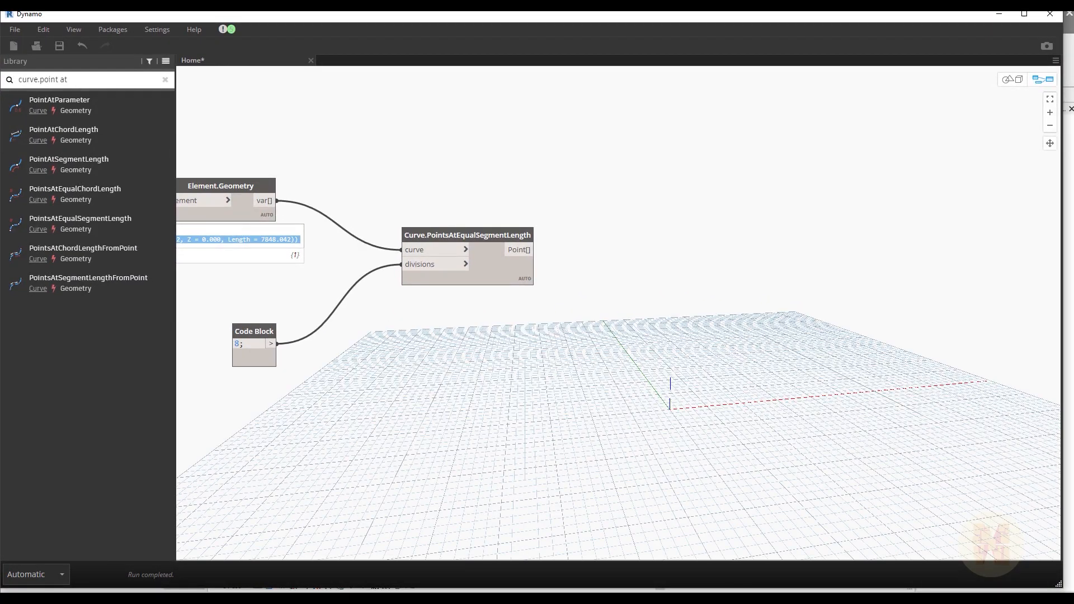
pyautogui.moveTo(535, 307); pyautogui.dragTo(582, 311, button='middle')
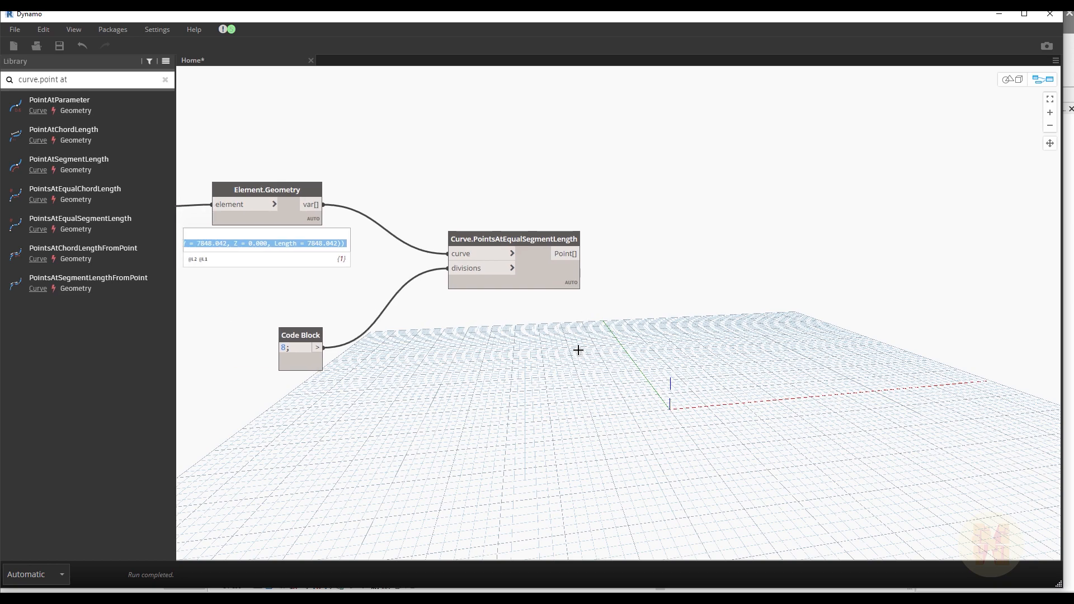
pyautogui.moveTo(301, 334); pyautogui.dragTo(397, 335)
pyautogui.moveTo(529, 235); pyautogui.dragTo(606, 216)
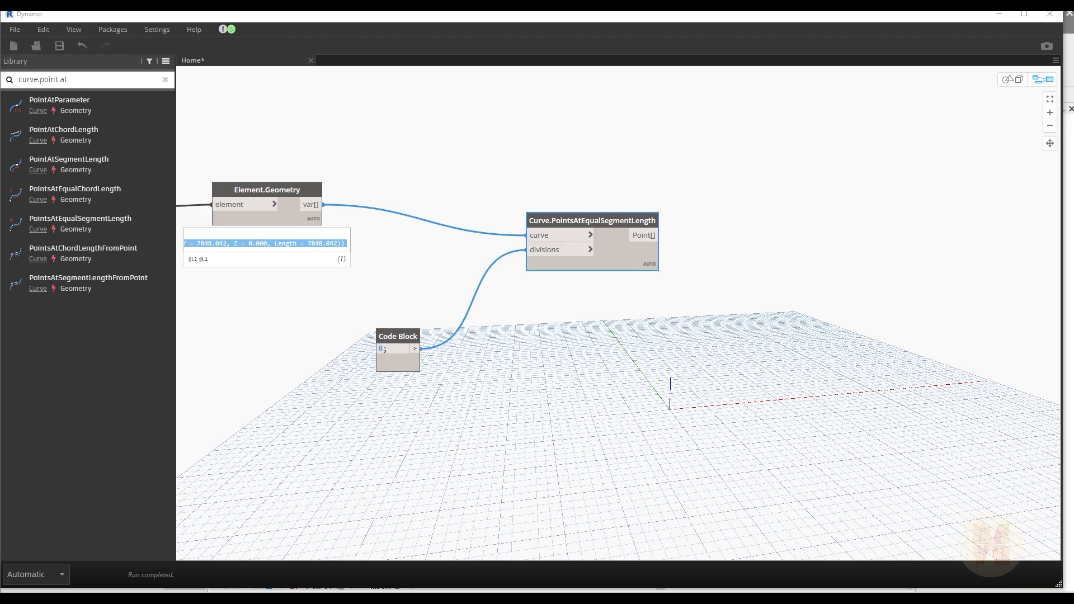
pyautogui.click(569, 324)
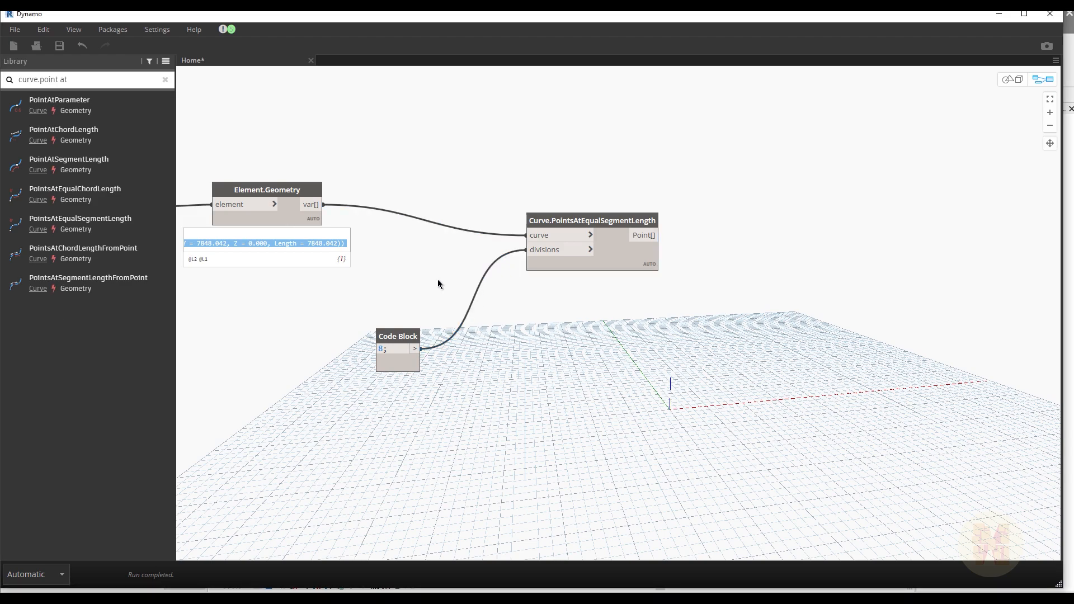
# Step: Search the library for familyinstance nodes and add FamilyInstance.ByPoint to the workspace
pyautogui.tripleClick(35, 80)
pyautogui.write('famil')
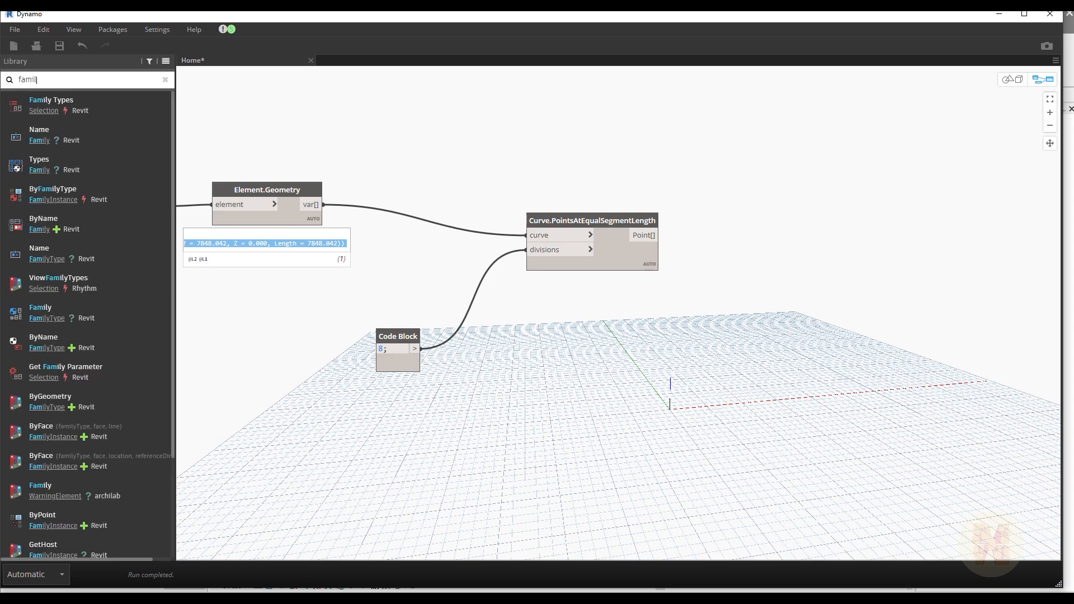
pyautogui.write('y instance')
pyautogui.scroll(-3, 142, 267)
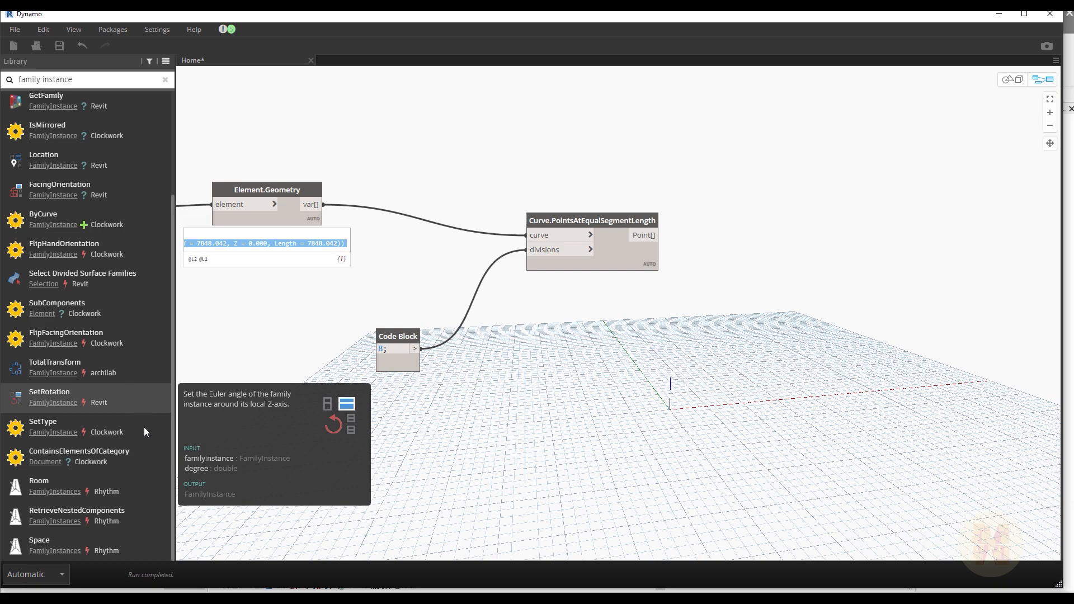
pyautogui.moveTo(131, 493)
pyautogui.scroll(2, 122, 414)
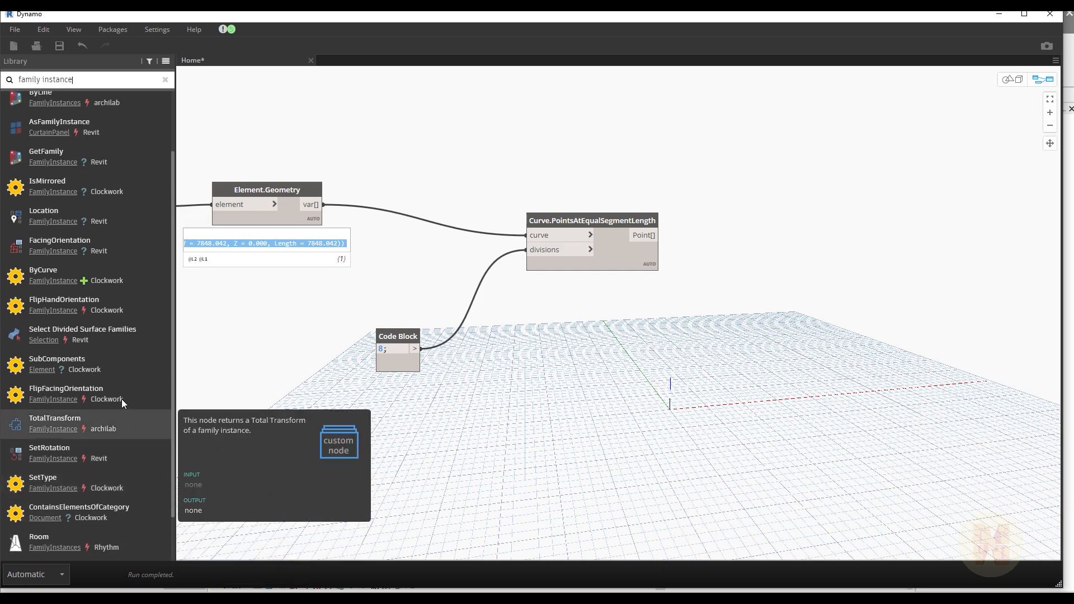
pyautogui.scroll(2, 96, 222)
pyautogui.moveTo(110, 176)
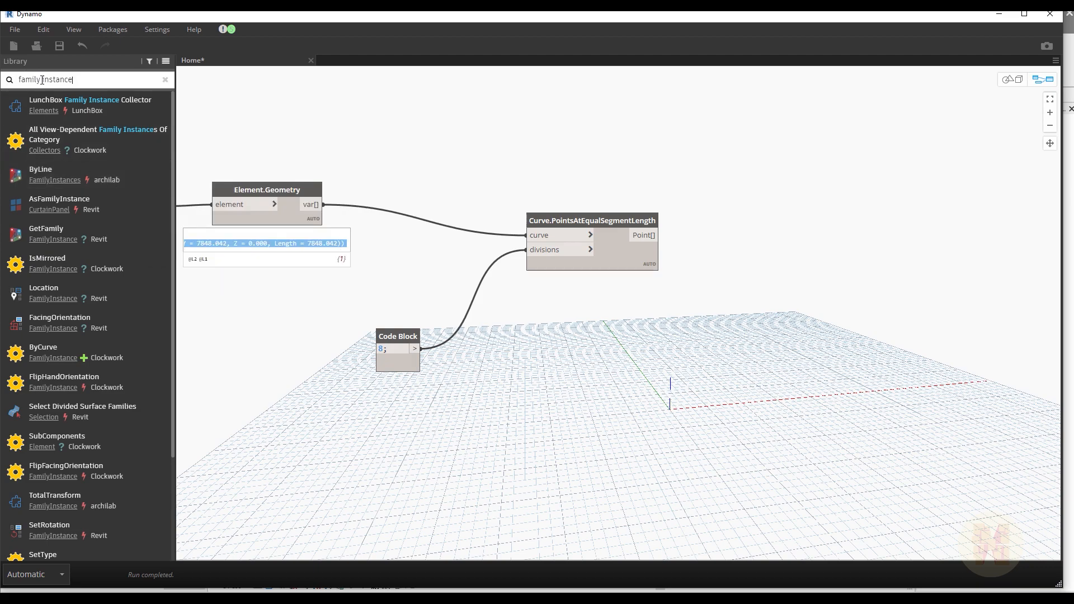
pyautogui.press('BackSpace')
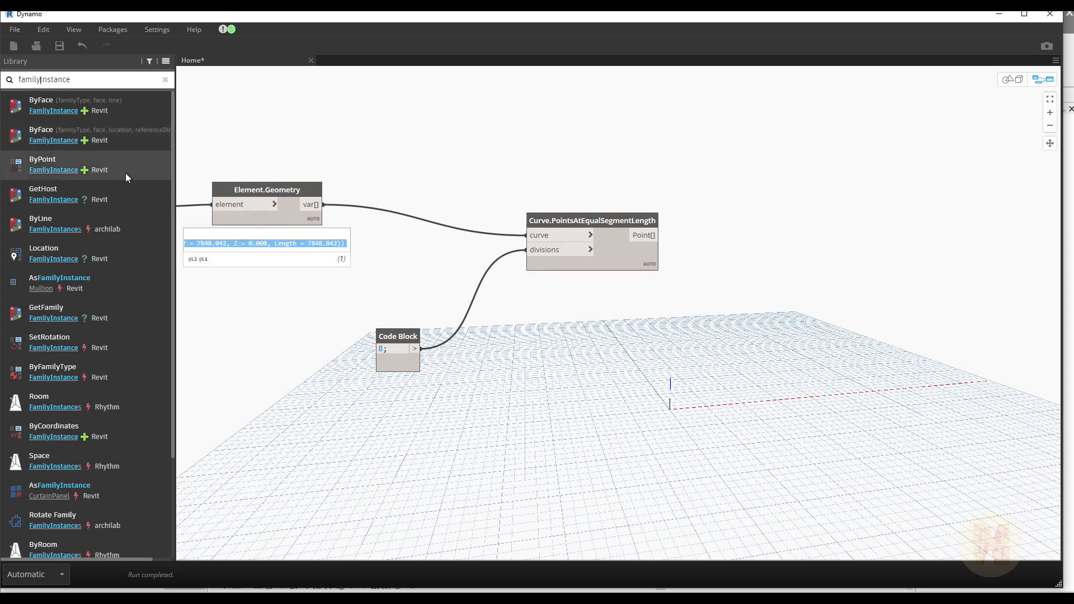
pyautogui.moveTo(71, 174)
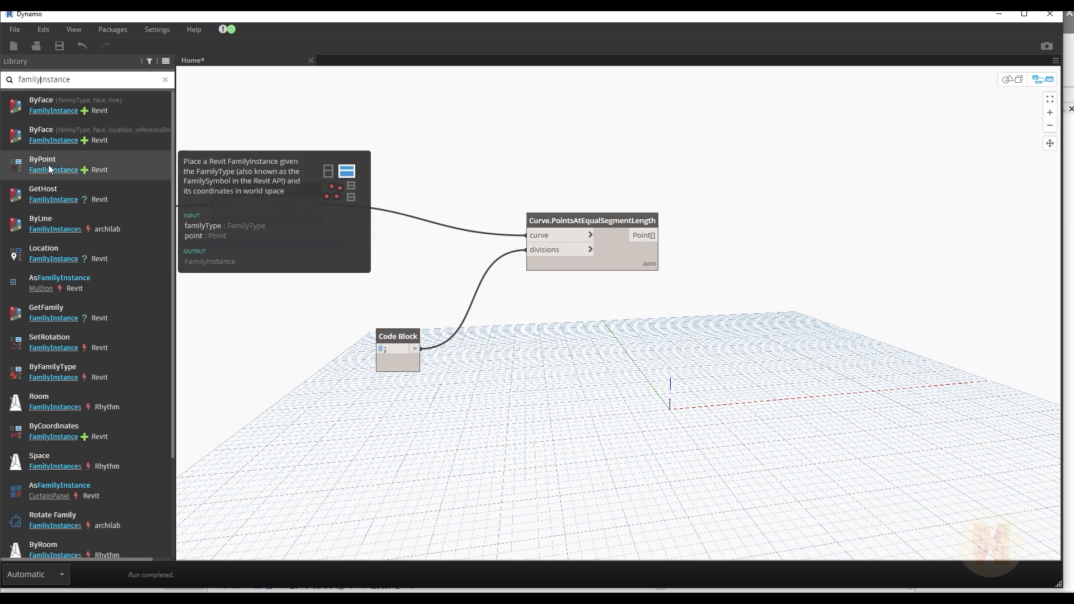
pyautogui.click(122, 168)
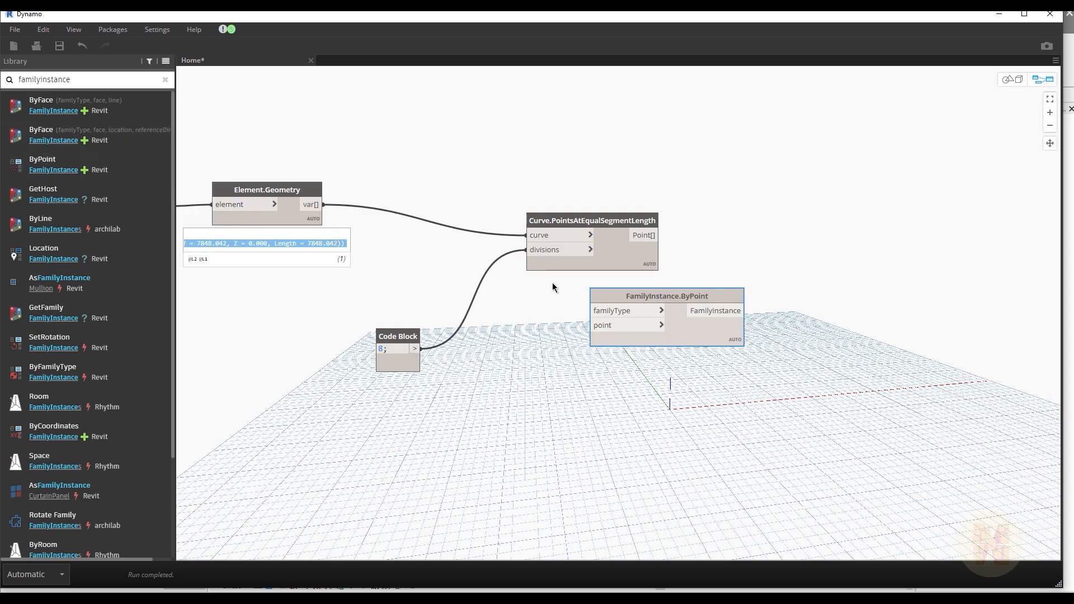
# Step: Place FamilyInstance.ByPoint above and beyond Curve.PointsAtEqualSegmentLength, and connect the Point[] output to its point input
pyautogui.moveTo(619, 297); pyautogui.dragTo(757, 150)
pyautogui.moveTo(660, 235); pyautogui.dragTo(745, 99)
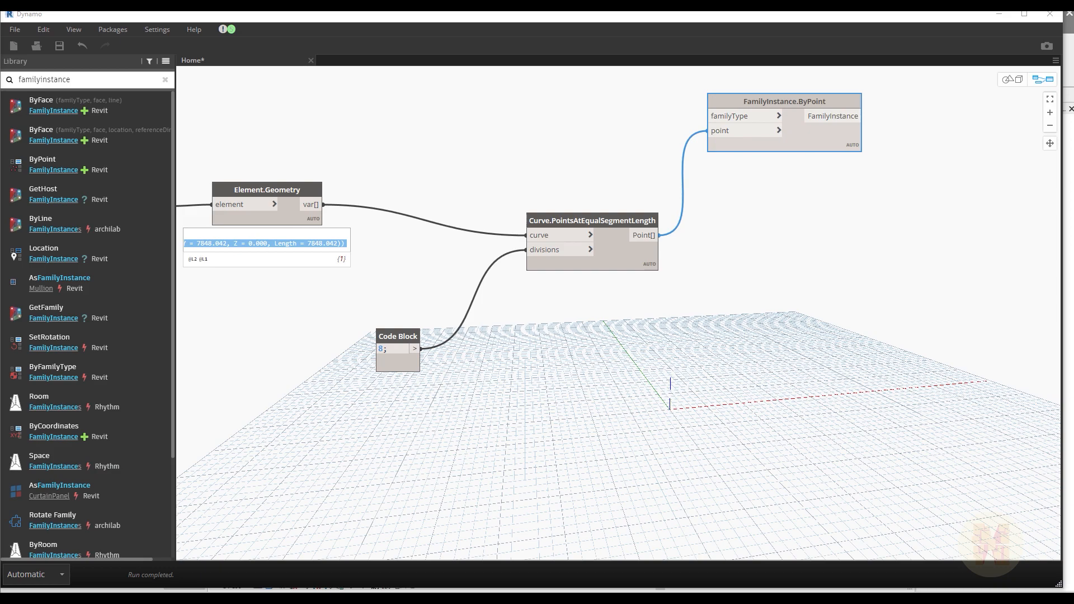
pyautogui.moveTo(649, 140); pyautogui.dragTo(646, 276, button='middle')
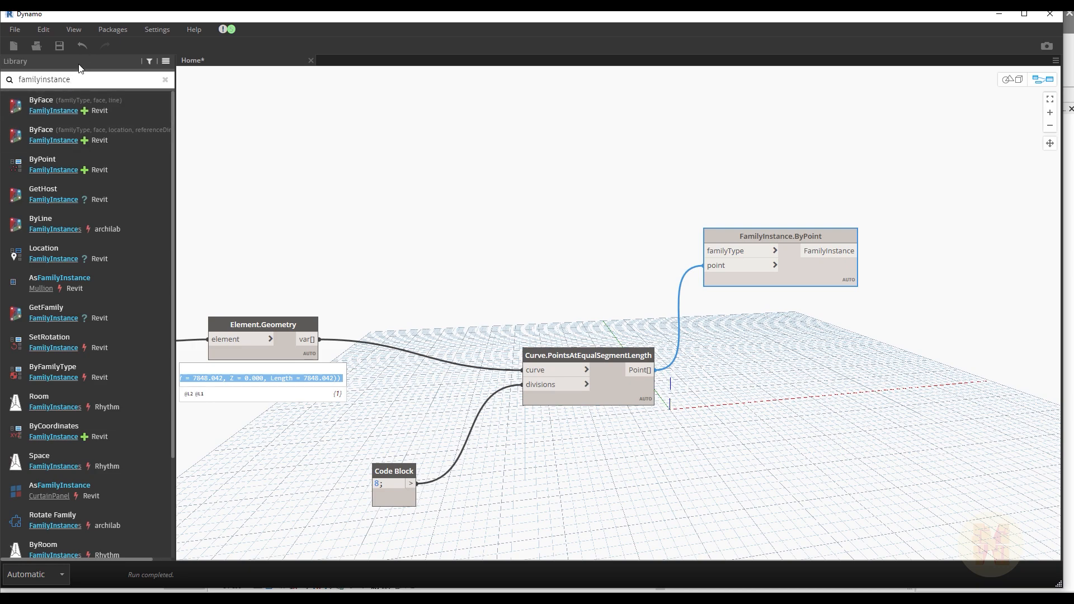
# Step: Search the library for family types and add the Family Types node above the Curve.PointsAtEqualSegmentLength node
pyautogui.doubleClick(81, 79)
pyautogui.write('fam')
pyautogui.write('il')
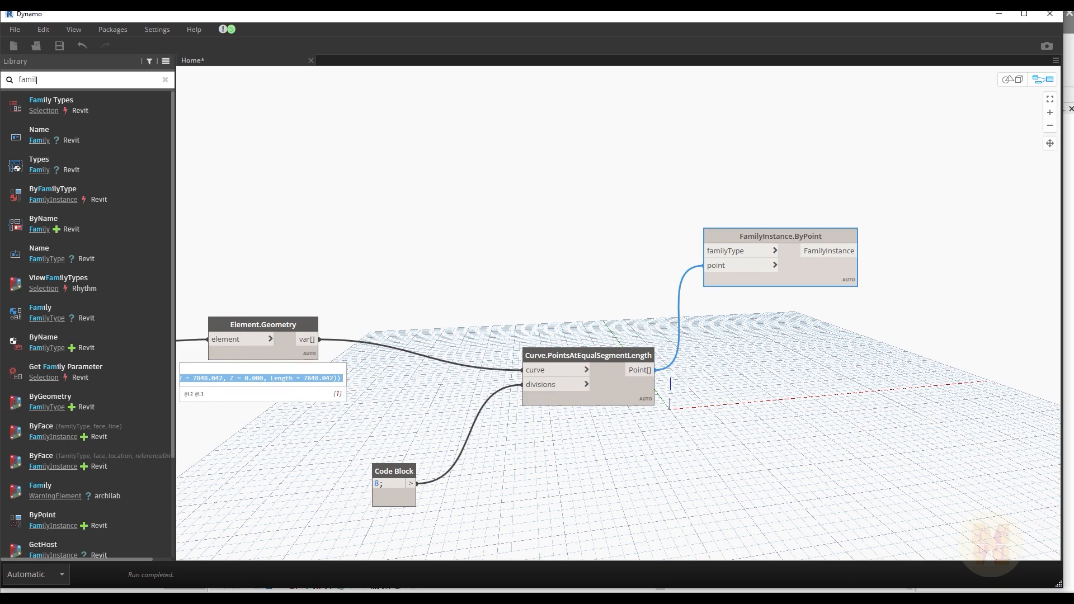
pyautogui.write('y types')
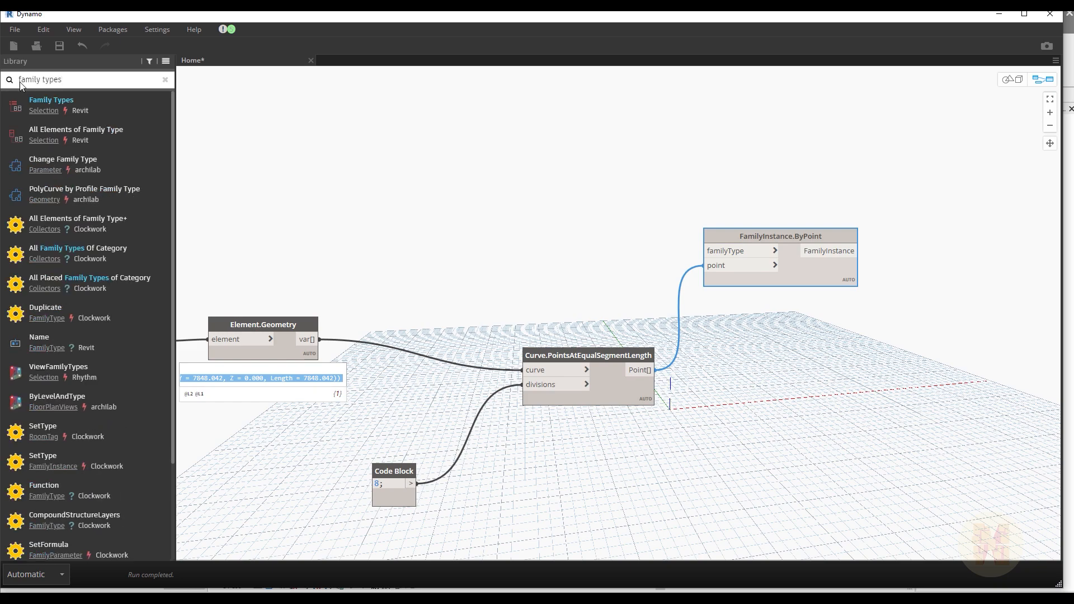
pyautogui.moveTo(62, 108)
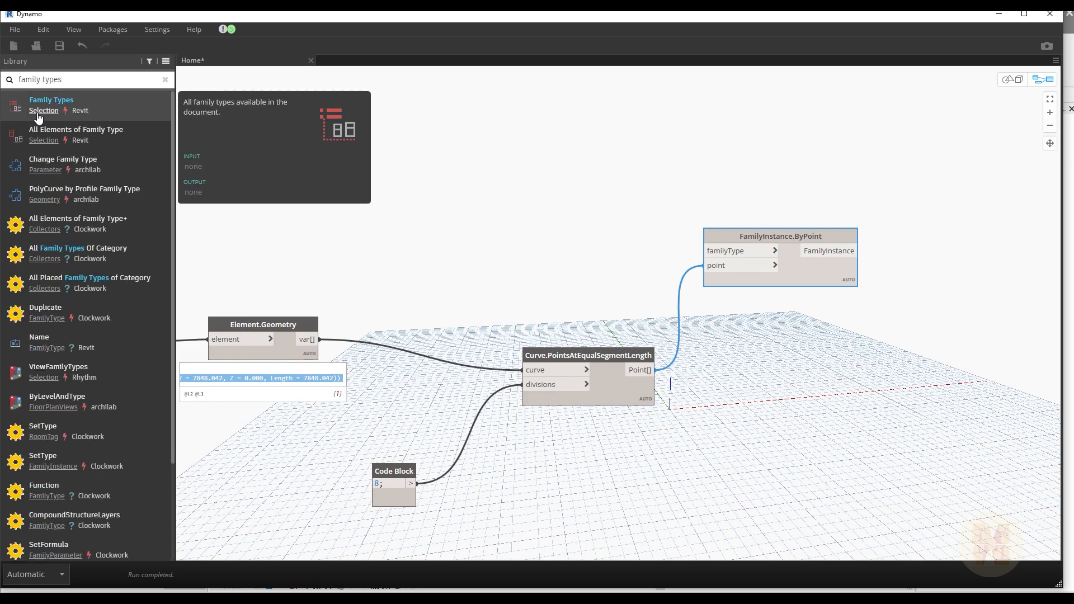
pyautogui.click(110, 103)
pyautogui.moveTo(657, 309); pyautogui.dragTo(498, 187)
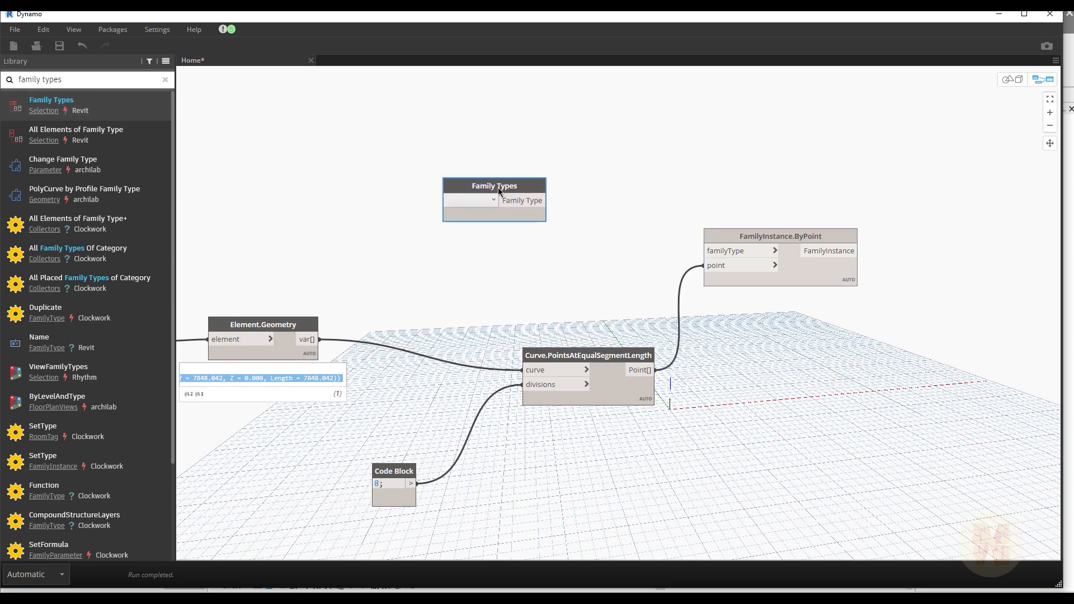
# Step: Set the Family Types node to the Nola Parco family type "Parco, swivel chair with table top"
pyautogui.click(472, 202)
pyautogui.scroll(-18, 505, 305)
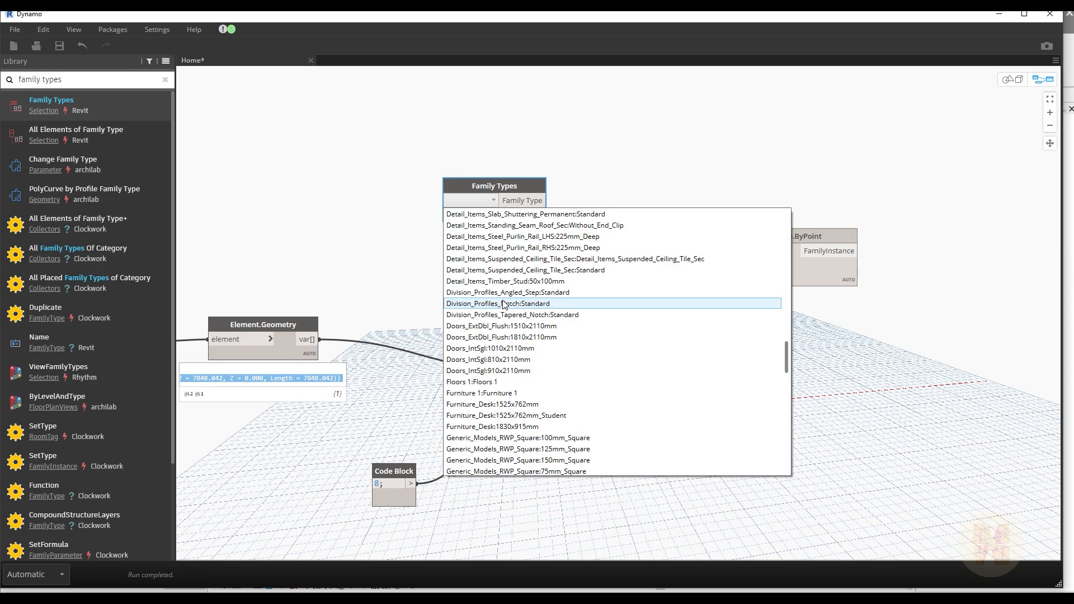
pyautogui.scroll(-5, 505, 304)
pyautogui.scroll(-4, 510, 291)
pyautogui.scroll(4, 512, 280)
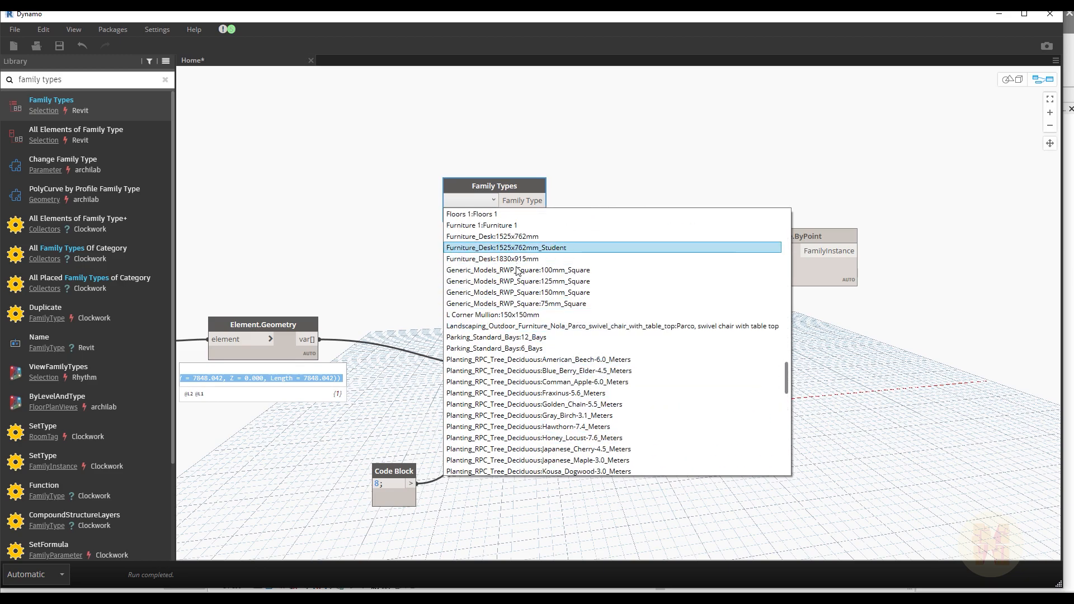
pyautogui.click(567, 330)
# Step: Move Family Types above Element.Geometry, connect it to FamilyInstance.ByPoint's familyType input, and narrow the Dynamo window to reveal the Revit model
pyautogui.moveTo(530, 189); pyautogui.dragTo(276, 140)
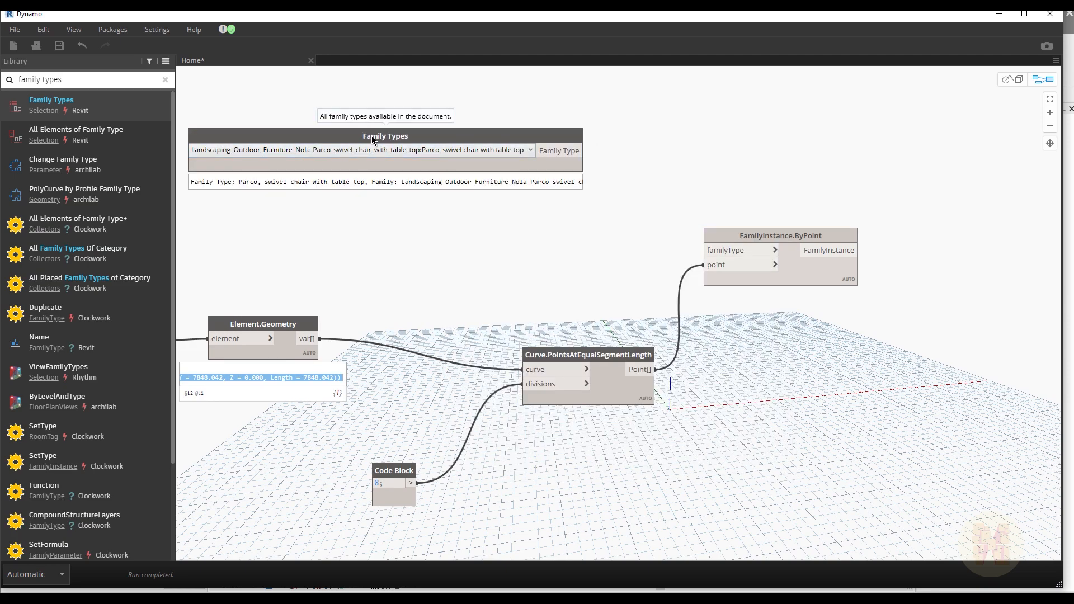
pyautogui.click(584, 150)
pyautogui.click(705, 250)
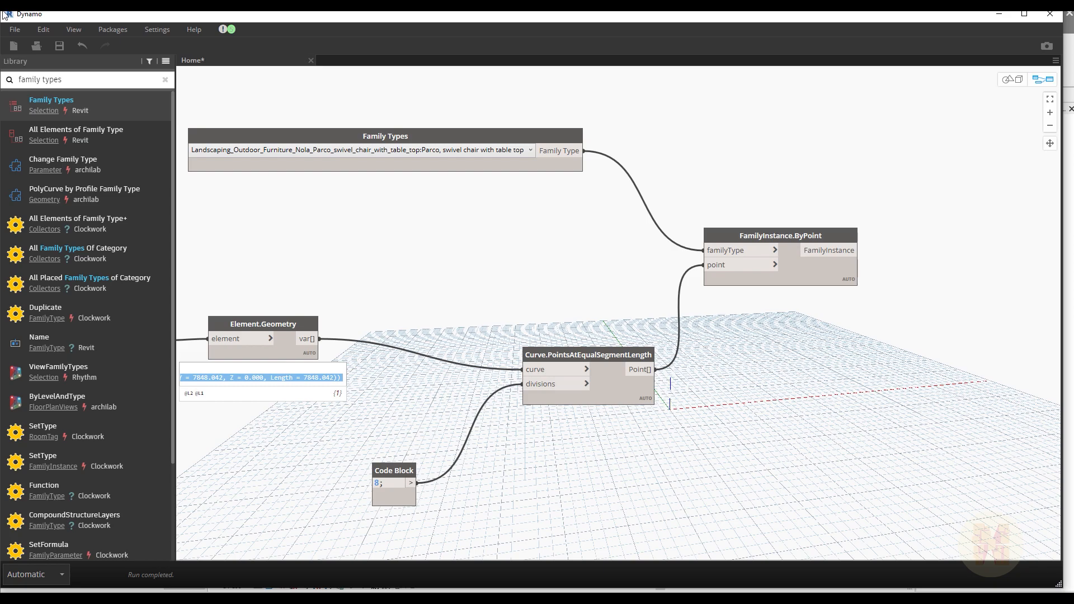
pyautogui.moveTo(5, 12); pyautogui.dragTo(508, 22)
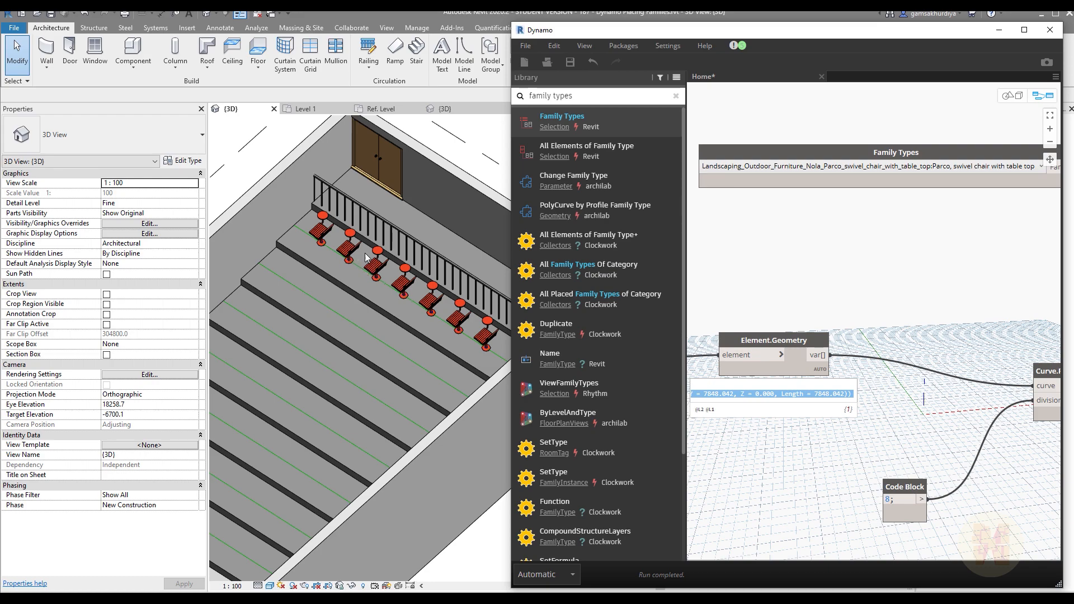
pyautogui.moveTo(510, 23); pyautogui.dragTo(453, 24)
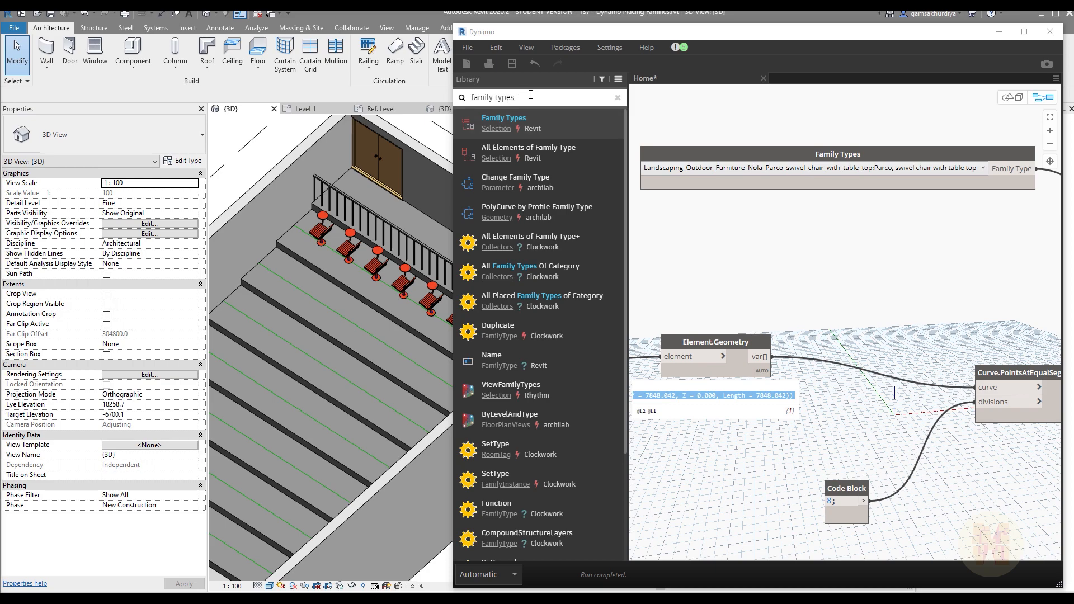
# Step: Search the library for familyinstance.setro and place the FamilyInstance.SetRotation node beyond and below FamilyInstance.ByPoint
pyautogui.moveTo(522, 97); pyautogui.dragTo(493, 98)
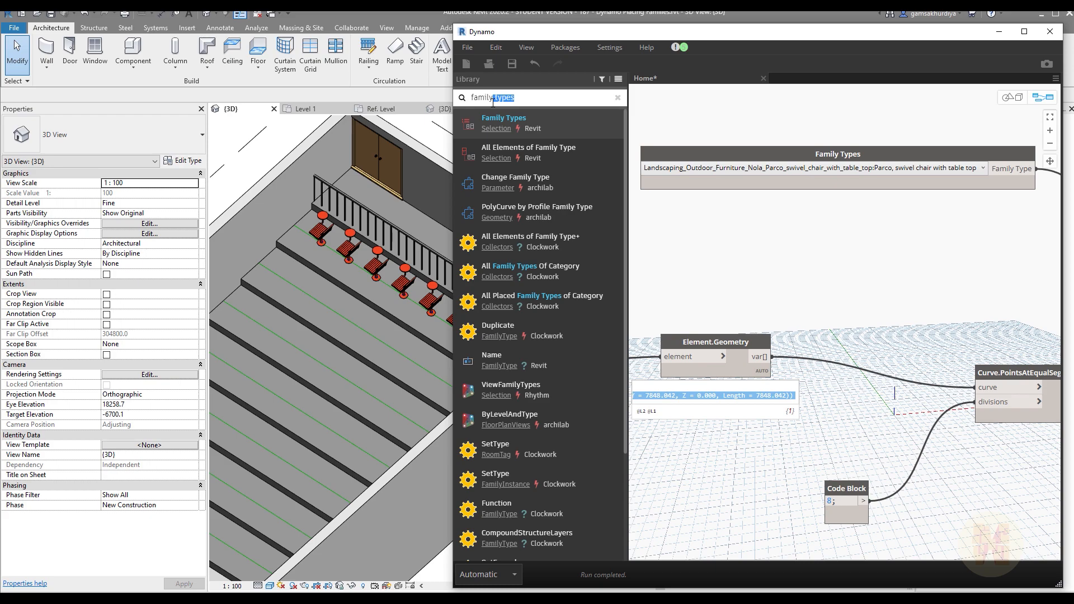
pyautogui.write('instance.se')
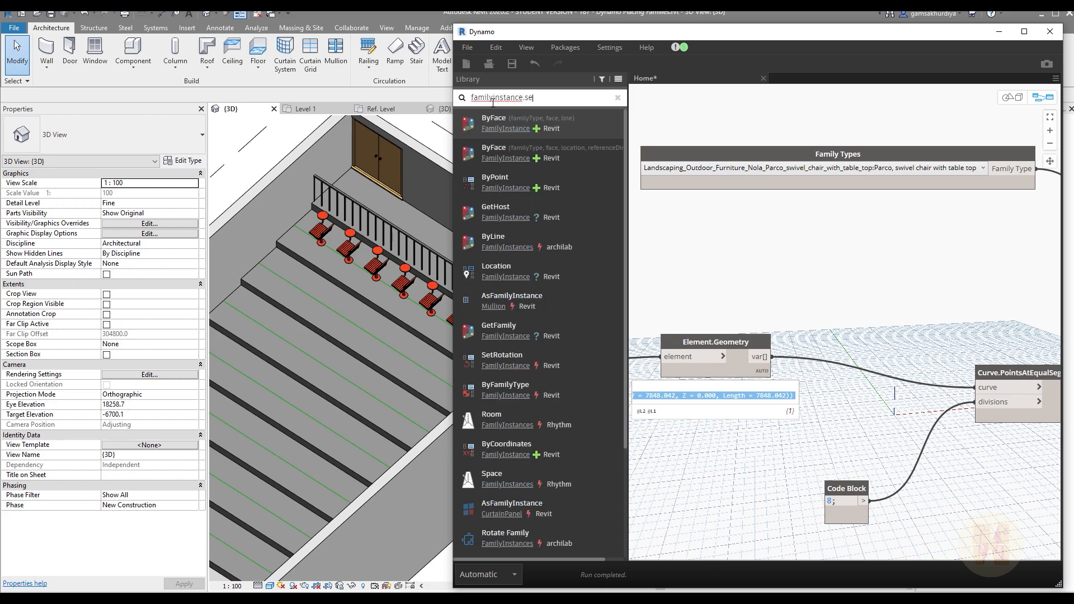
pyautogui.write('tr')
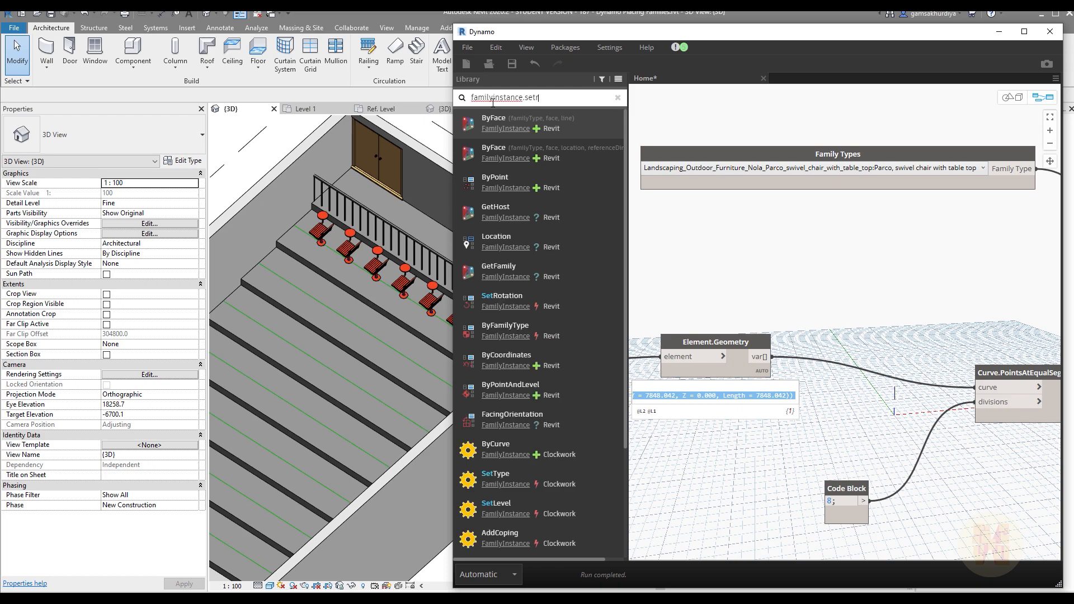
pyautogui.write('o')
pyautogui.click(538, 119)
pyautogui.scroll(-5, 873, 268)
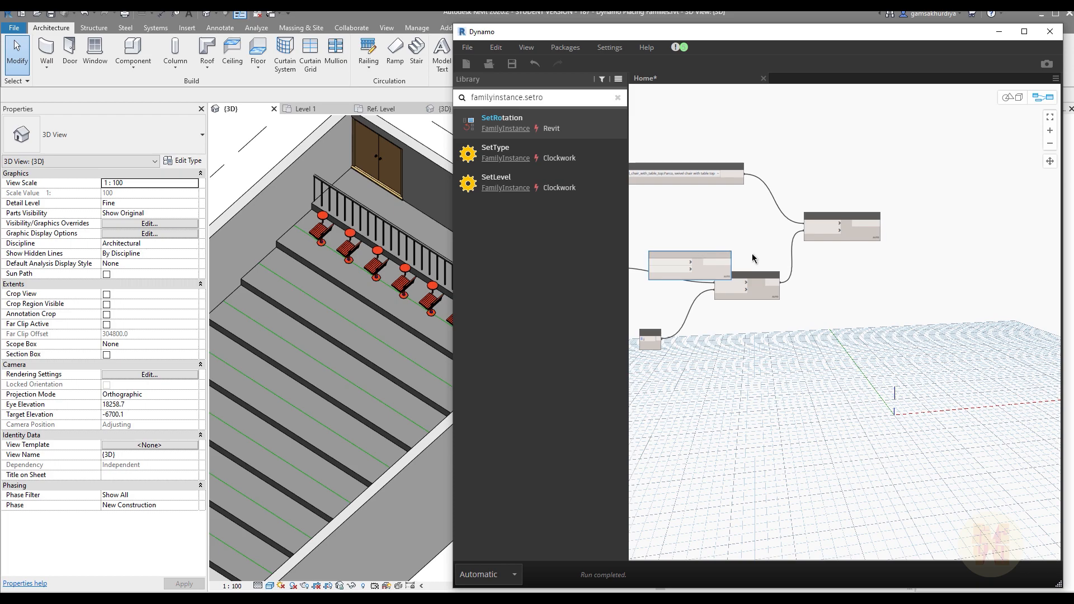
pyautogui.moveTo(679, 256); pyautogui.dragTo(955, 260)
pyautogui.scroll(5, 956, 260)
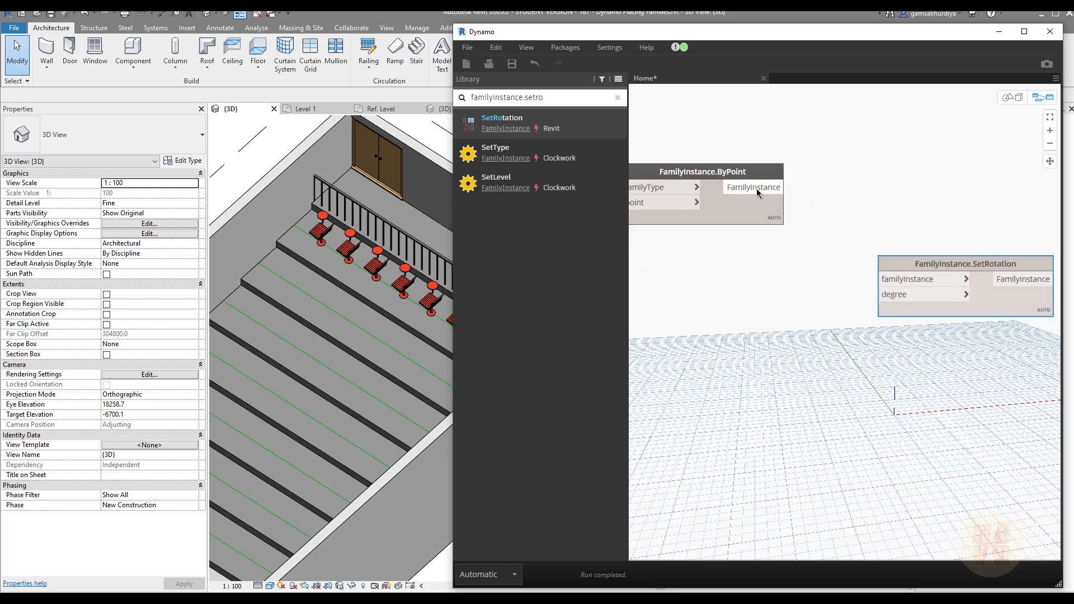
# Step: Connect FamilyInstance.ByPoint's output to SetRotation's familyInstance input and feed its degree input from a new Code Block containing 90
pyautogui.moveTo(757, 190); pyautogui.dragTo(883, 279)
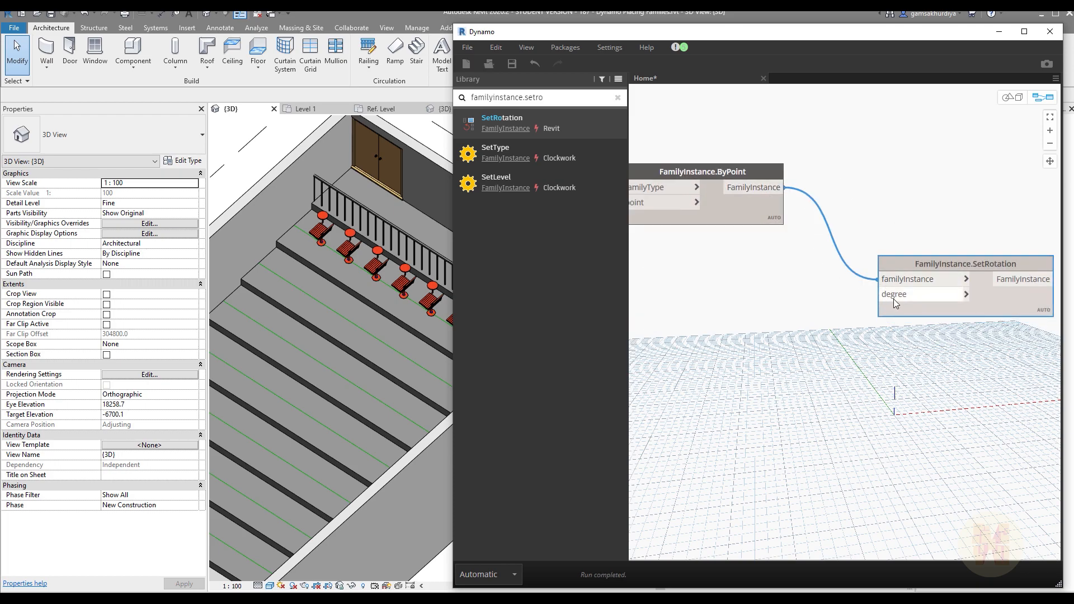
pyautogui.doubleClick(798, 339)
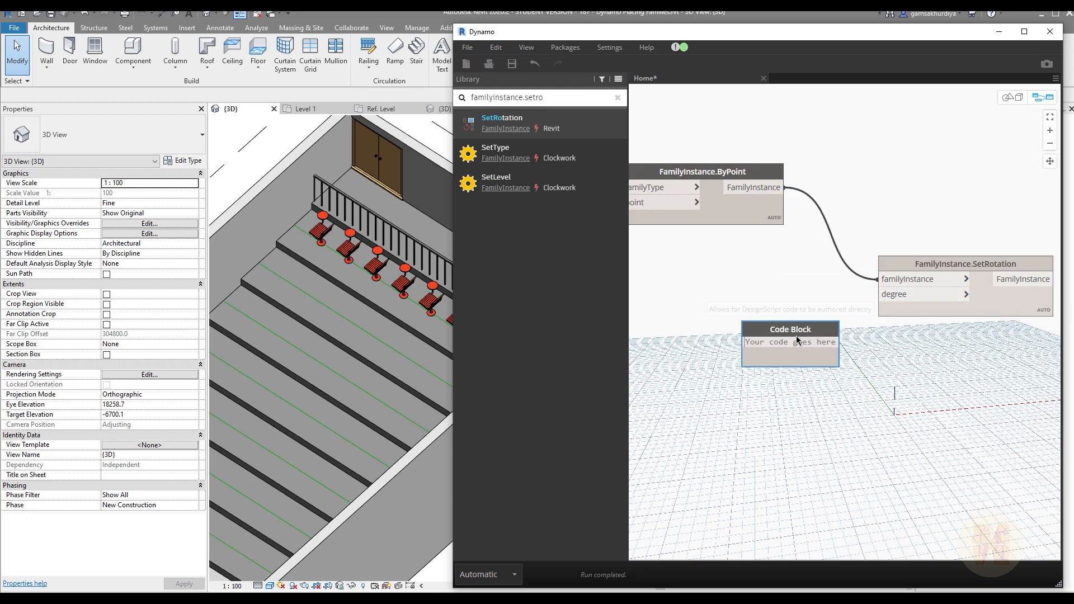
pyautogui.write('90')
pyautogui.click(822, 364)
pyautogui.moveTo(781, 343); pyautogui.dragTo(878, 294)
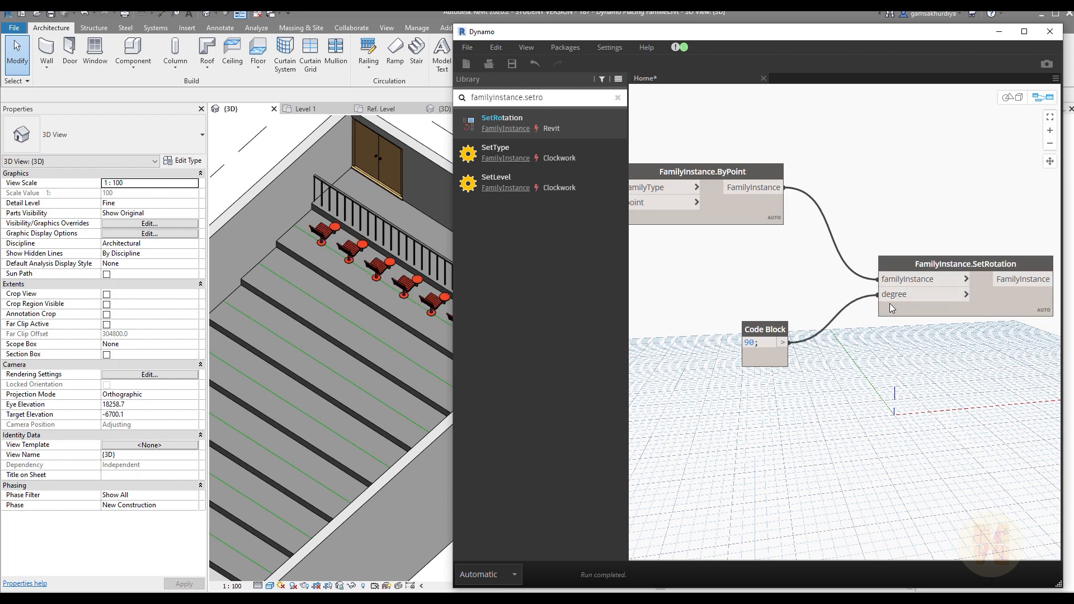
# Step: Set the Code Block feeding SetRotation's degree input to -90
pyautogui.click(745, 345)
pyautogui.write('-')
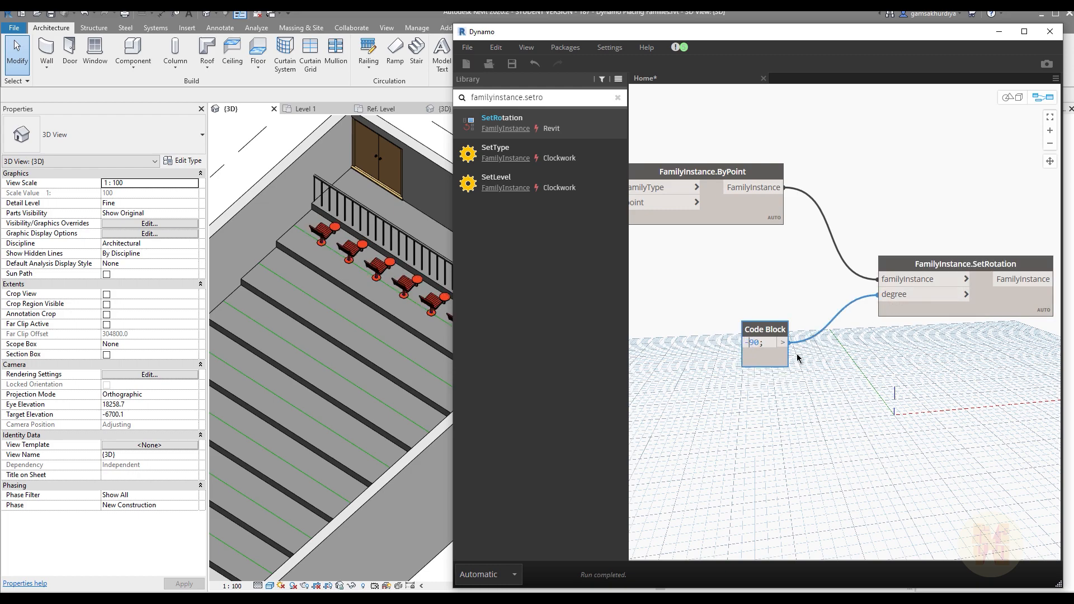
pyautogui.click(841, 381)
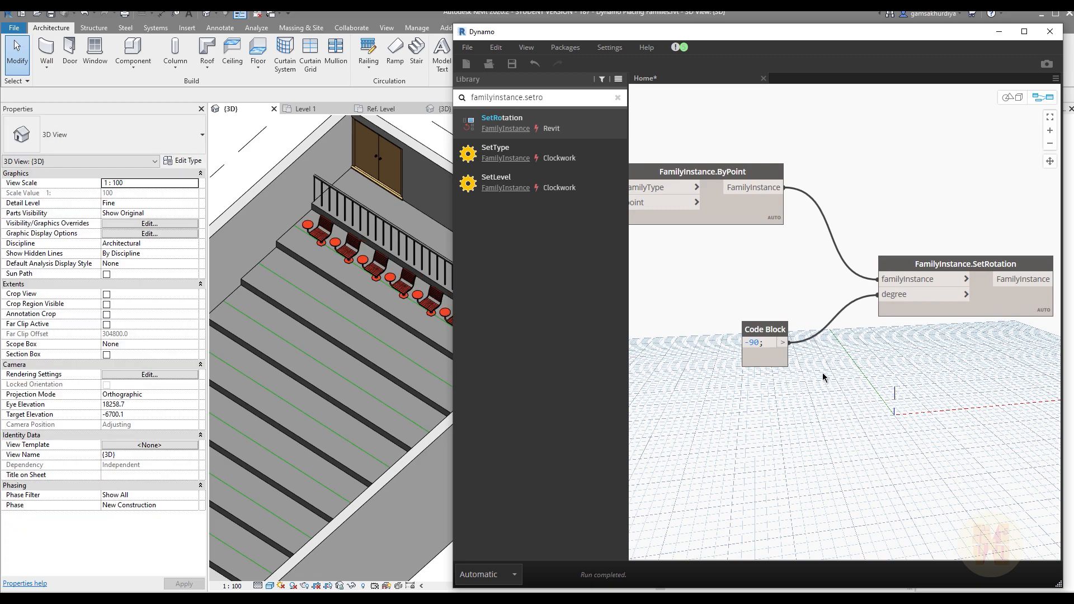
# Step: Set the chairs' rotation value in the degree Code Block to 270
pyautogui.moveTo(766, 342)
pyautogui.moveTo(761, 342); pyautogui.dragTo(687, 341)
pyautogui.write('270')
# Step: Try 10 and 9 as the number of divisions in the Code Block feeding Curve.PointsAtEqualSegmentLength
pyautogui.moveTo(765, 414); pyautogui.dragTo(991, 380, button='middle')
pyautogui.moveTo(744, 416); pyautogui.dragTo(992, 379, button='middle')
pyautogui.moveTo(800, 415)
pyautogui.mouseDown(button='middle')
pyautogui.moveTo(934, 391)
pyautogui.moveTo(750, 414)
pyautogui.mouseUp(button='middle')
pyautogui.scroll(2, 808, 391)
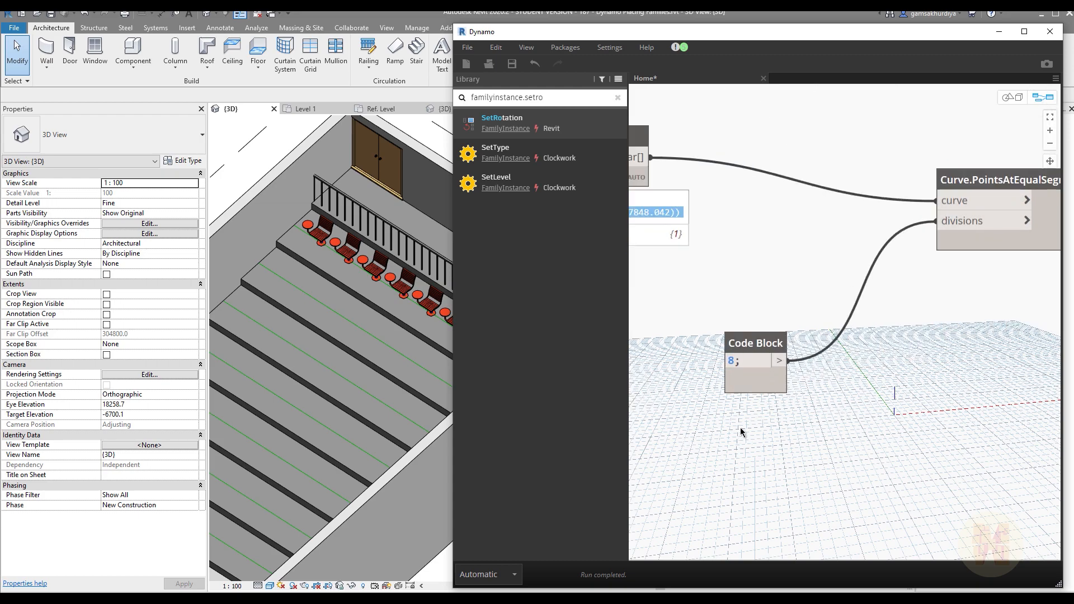
pyautogui.moveTo(734, 361); pyautogui.dragTo(717, 361)
pyautogui.write('10')
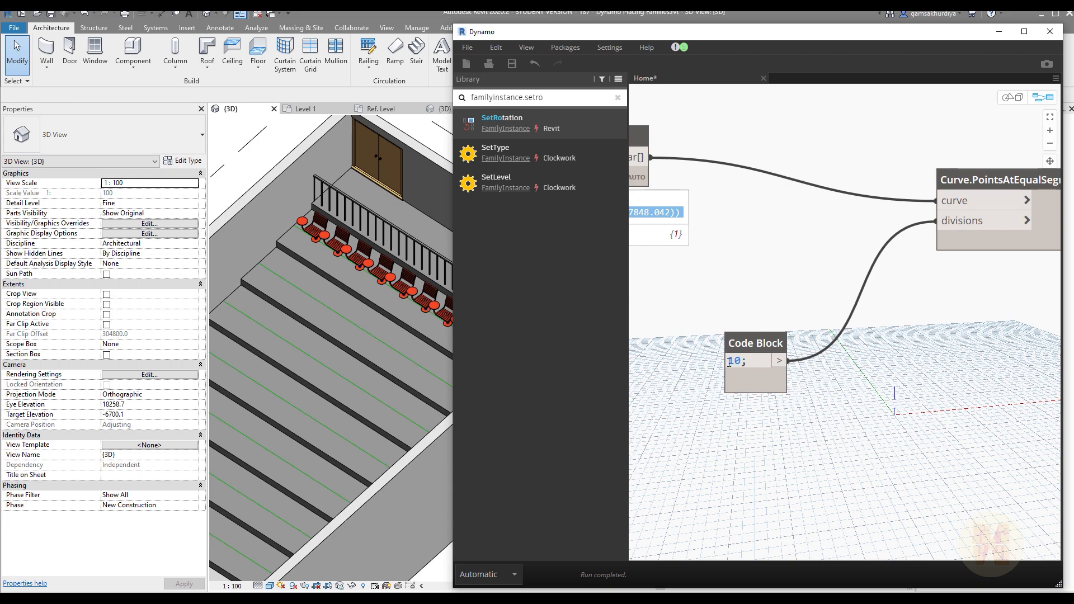
pyautogui.moveTo(741, 361); pyautogui.dragTo(730, 364)
pyautogui.write('9;')
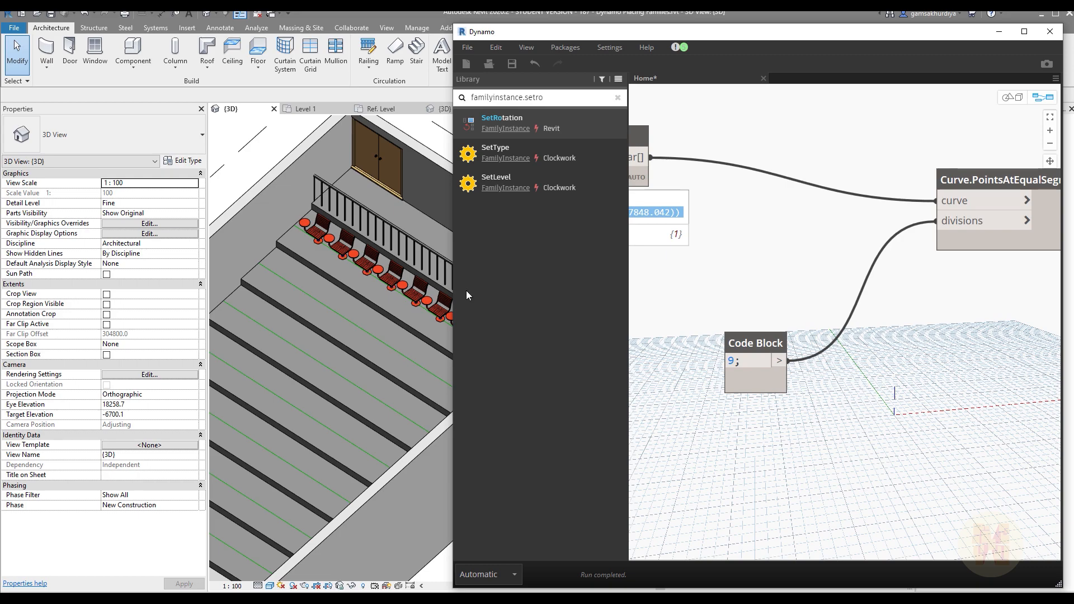
# Step: Move the Curve.PointsAtEqualSegmentLength node closer to Element.Geometry and level with it
pyautogui.scroll(-5, 808, 327)
pyautogui.moveTo(891, 368); pyautogui.dragTo(945, 358, button='middle')
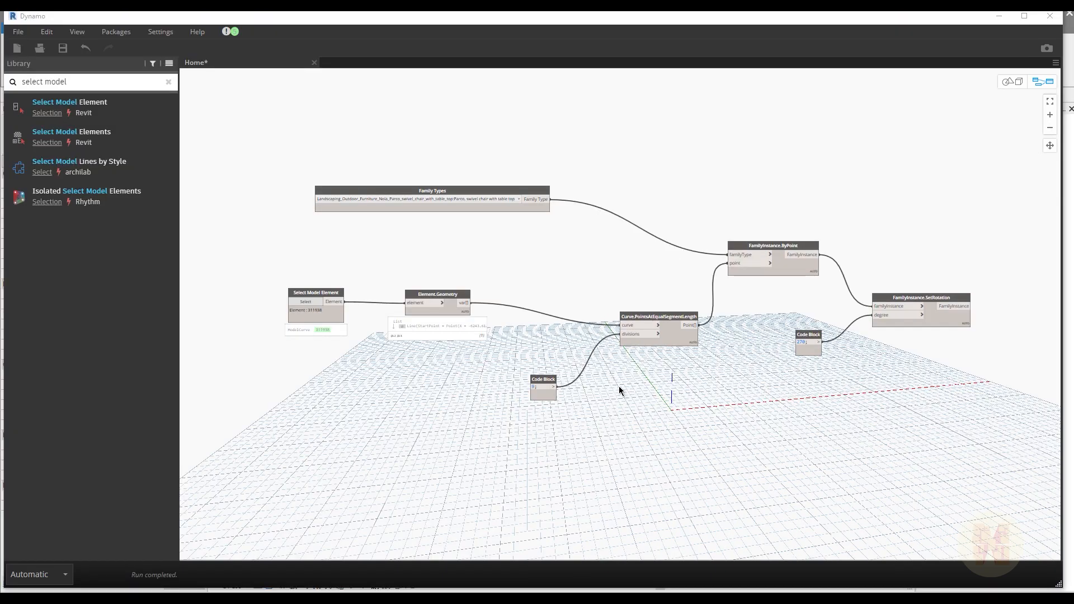
pyautogui.moveTo(428, 377); pyautogui.dragTo(428, 353, button='middle')
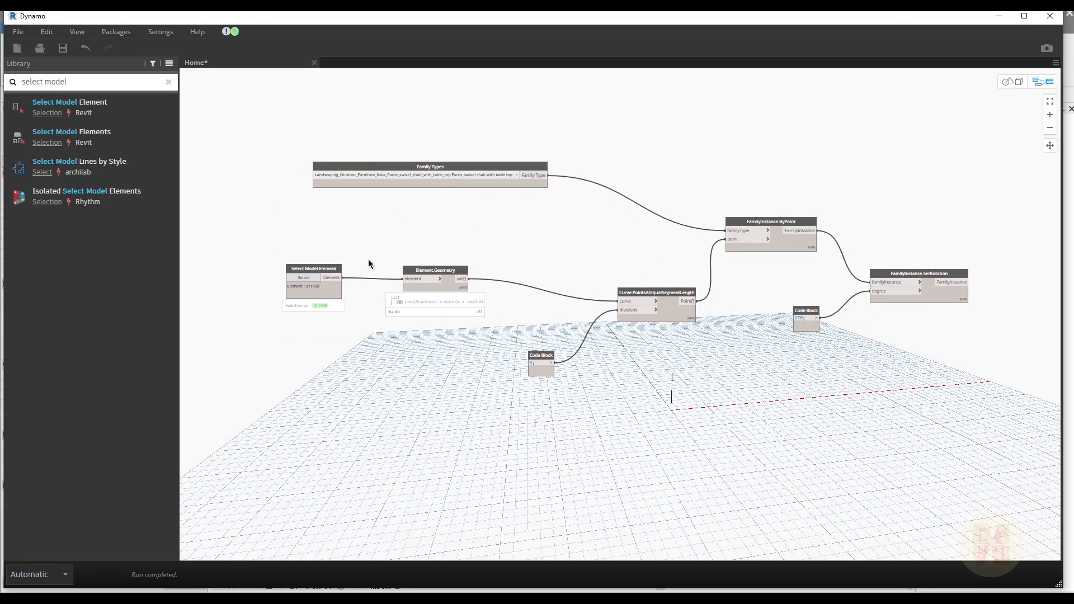
pyautogui.moveTo(734, 383); pyautogui.dragTo(659, 390, button='middle')
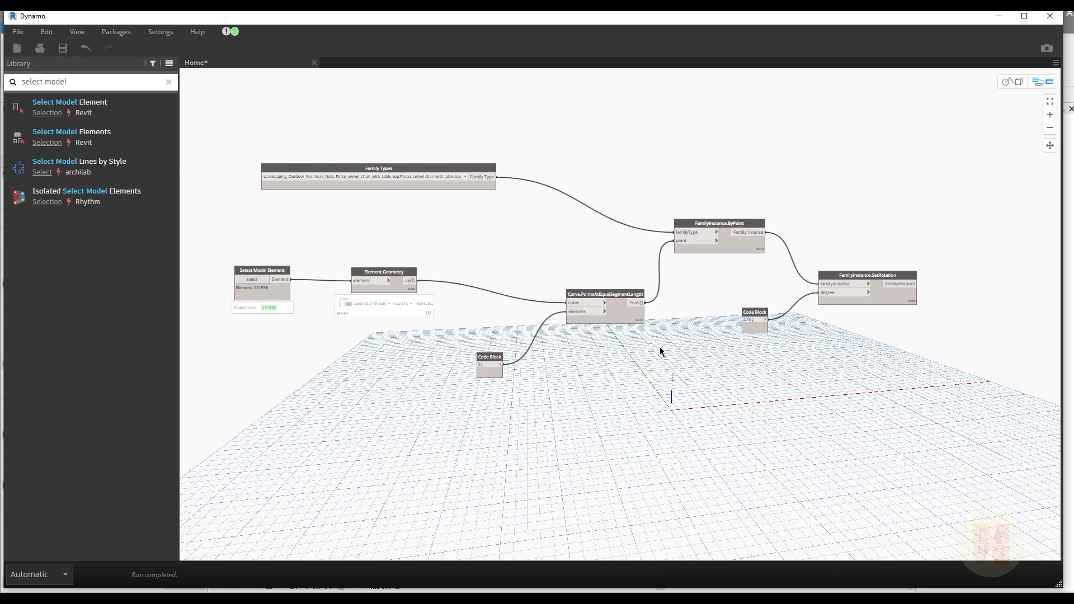
pyautogui.scroll(4, 660, 349)
pyautogui.moveTo(659, 352); pyautogui.dragTo(647, 431, button='middle')
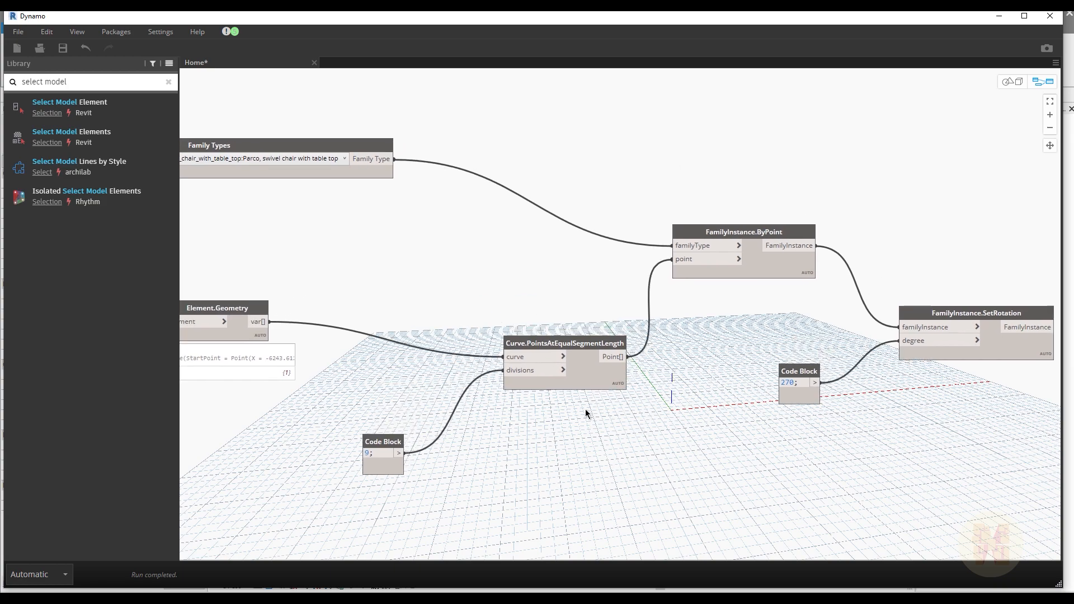
pyautogui.moveTo(481, 465); pyautogui.dragTo(670, 438, button='middle')
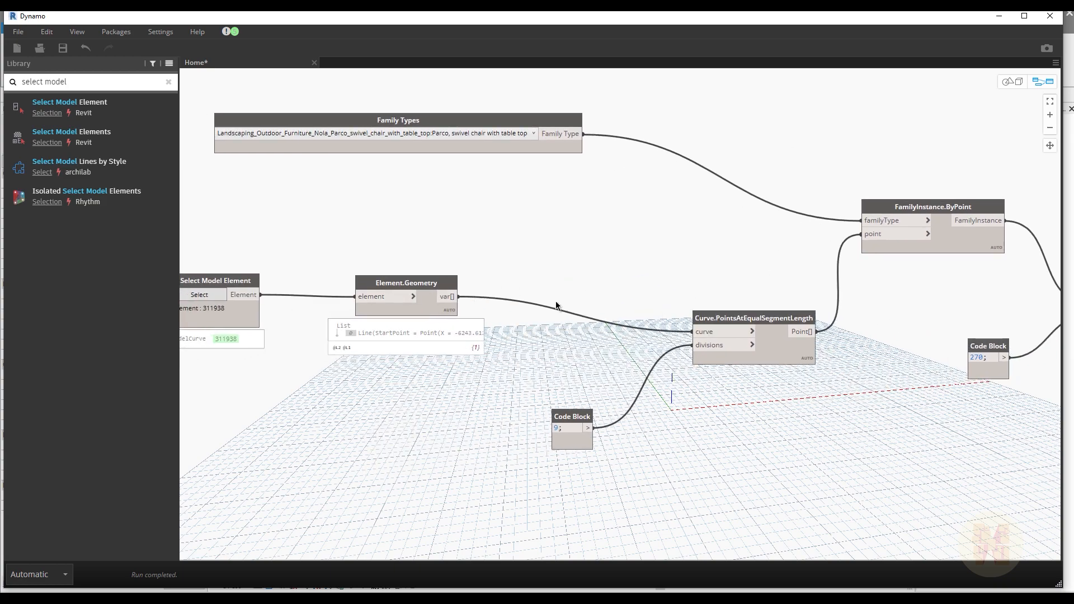
pyautogui.moveTo(728, 322); pyautogui.dragTo(679, 283)
# Step: Nudge the Select Model Element node slightly away from Element.Geometry and mark it as an input with Is Input
pyautogui.moveTo(551, 362); pyautogui.dragTo(827, 351, button='middle')
pyautogui.scroll(4, 512, 266)
pyautogui.moveTo(517, 271); pyautogui.dragTo(409, 278, button='middle')
pyautogui.moveTo(384, 280)
pyautogui.mouseDown()
pyautogui.moveTo(408, 240)
pyautogui.moveTo(376, 268)
pyautogui.mouseUp()
pyautogui.rightClick(376, 269)
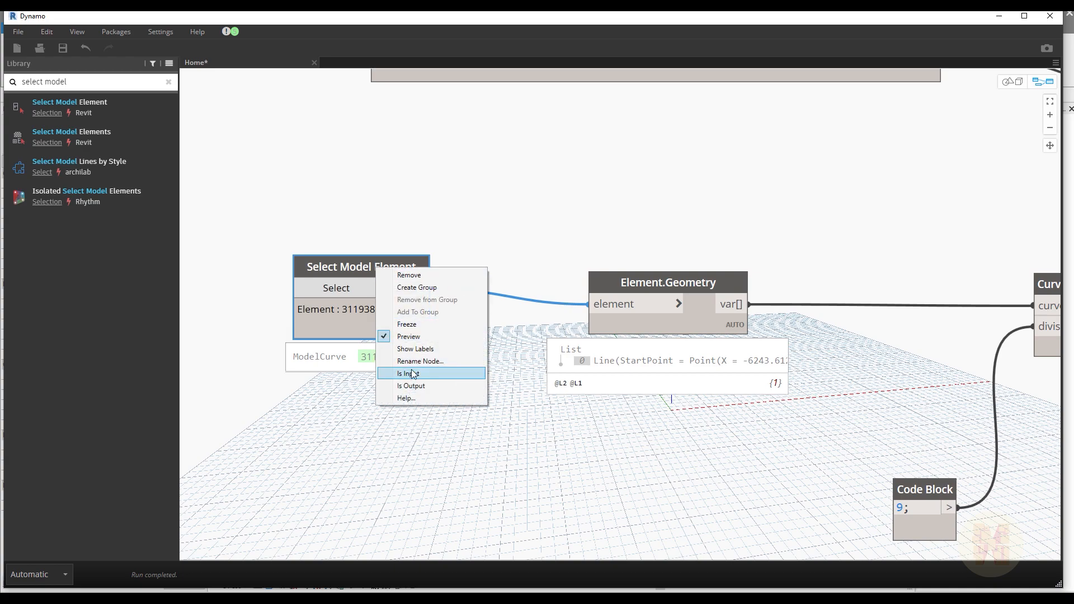
pyautogui.click(424, 374)
# Step: Mark the Family Types node as an input with Is Input
pyautogui.scroll(-3, 481, 281)
pyautogui.moveTo(566, 108); pyautogui.dragTo(515, 246, button='middle')
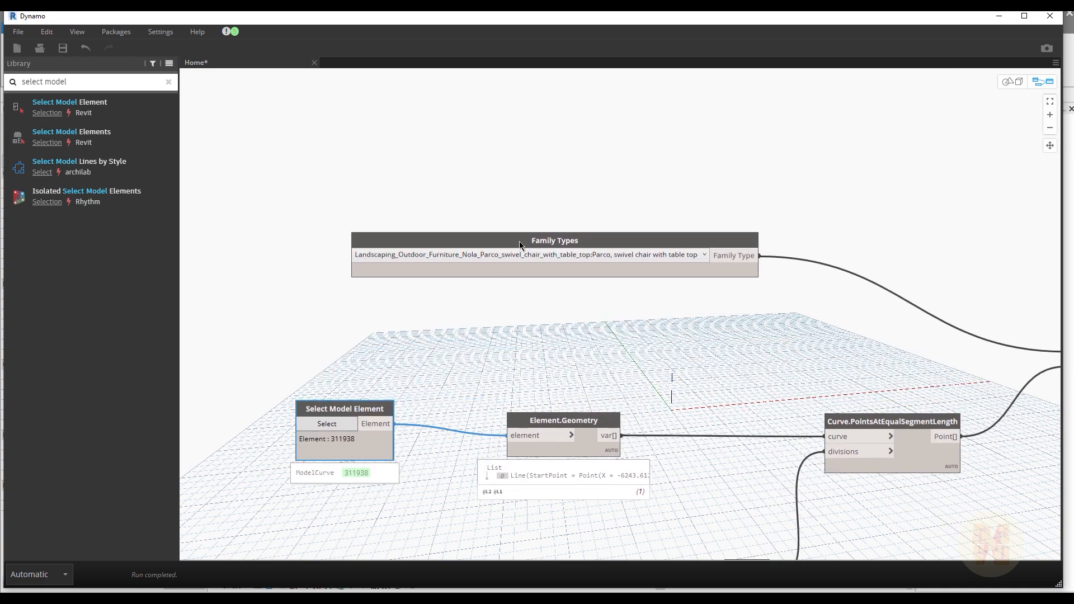
pyautogui.moveTo(527, 243); pyautogui.dragTo(532, 240)
pyautogui.rightClick(531, 241)
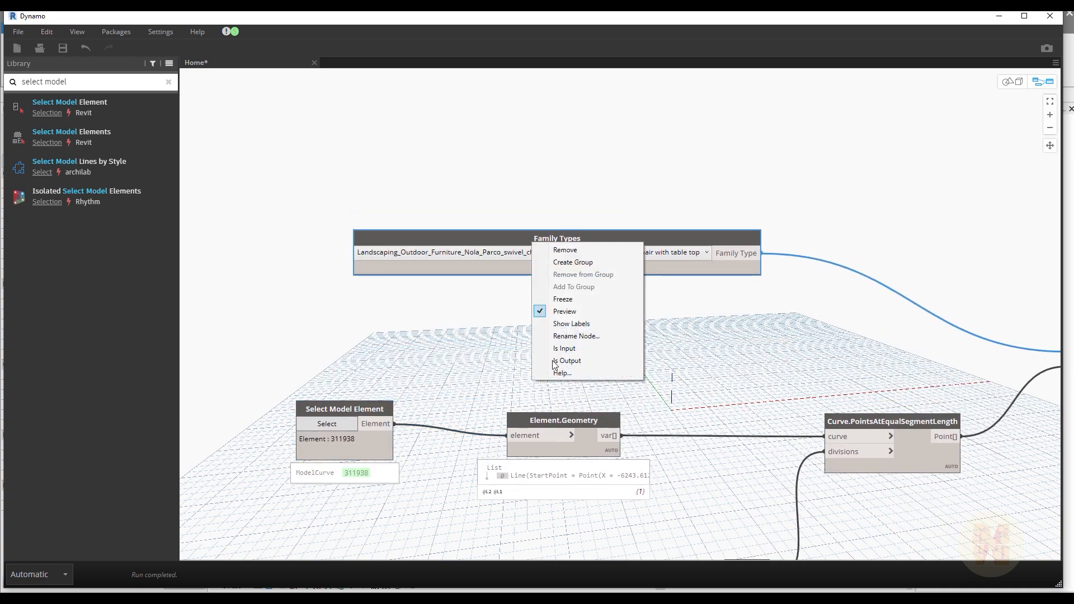
pyautogui.click(572, 344)
pyautogui.click(803, 377)
pyautogui.moveTo(825, 466); pyautogui.dragTo(604, 228, button='middle')
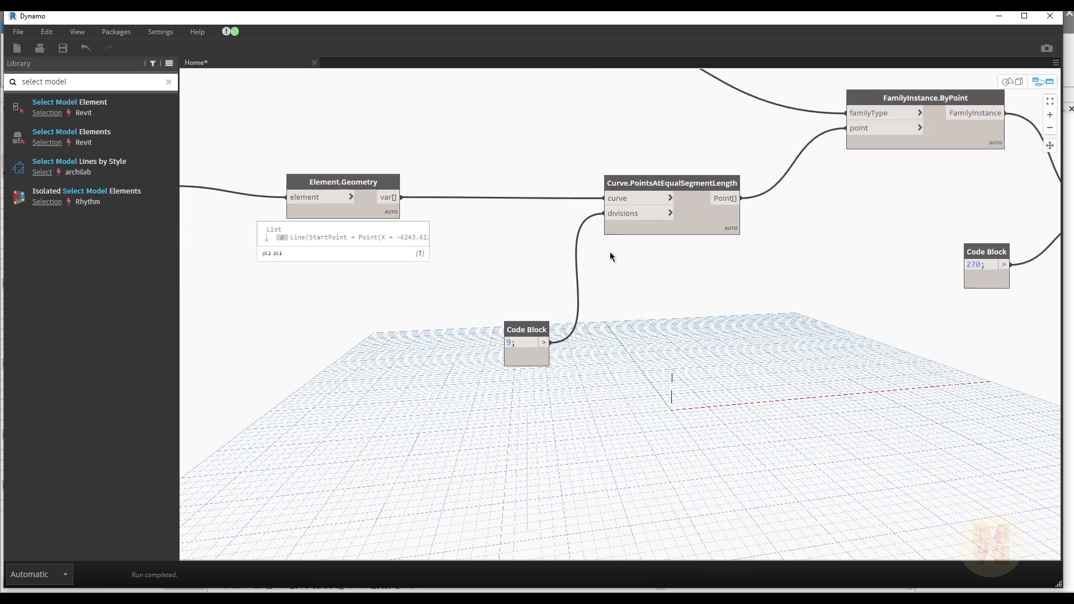
pyautogui.scroll(3, 604, 313)
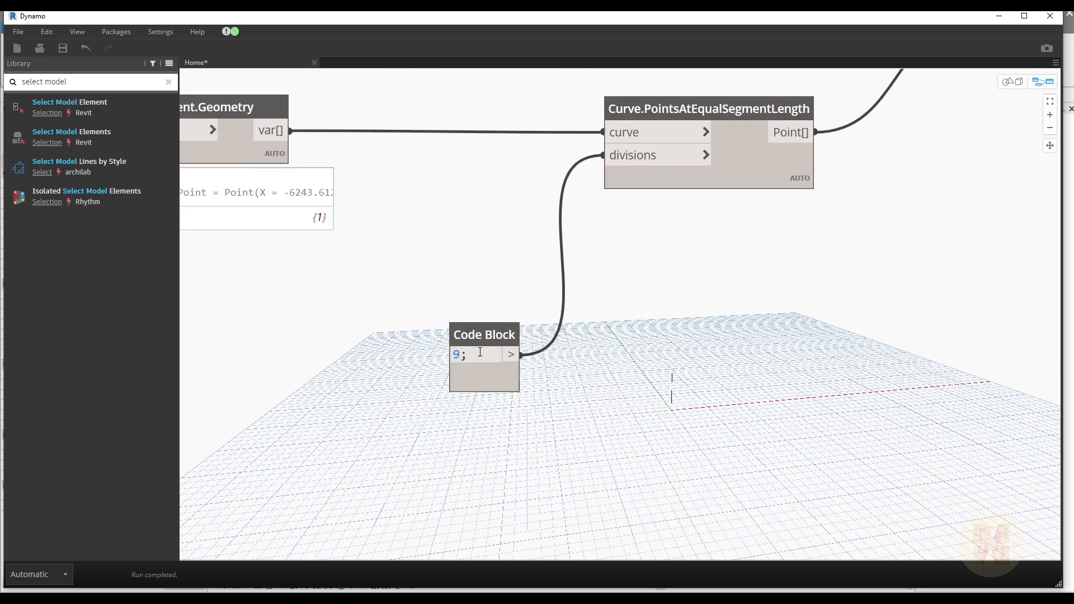
pyautogui.moveTo(485, 336)
pyautogui.mouseDown()
pyautogui.moveTo(489, 327)
pyautogui.moveTo(487, 335)
pyautogui.mouseUp()
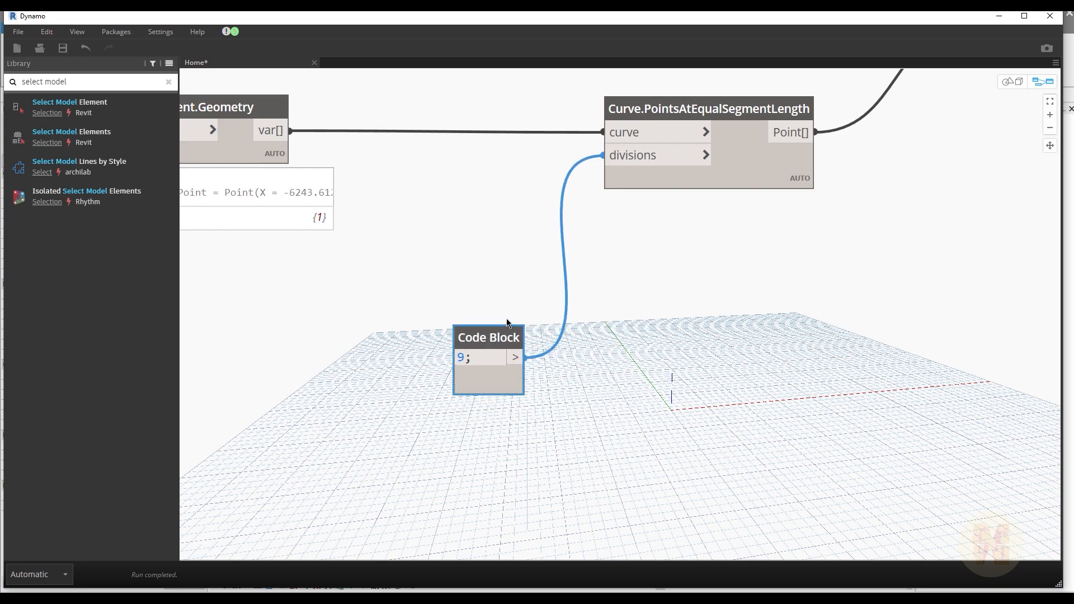
pyautogui.moveTo(449, 304); pyautogui.dragTo(479, 271, button='middle')
pyautogui.rightClick(529, 317)
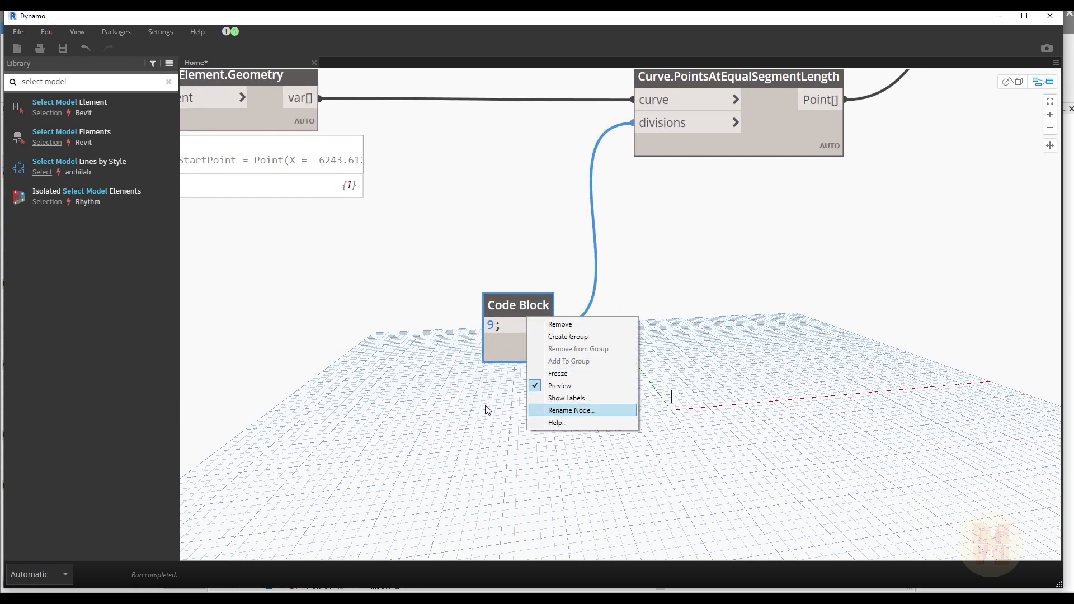
pyautogui.click(420, 433)
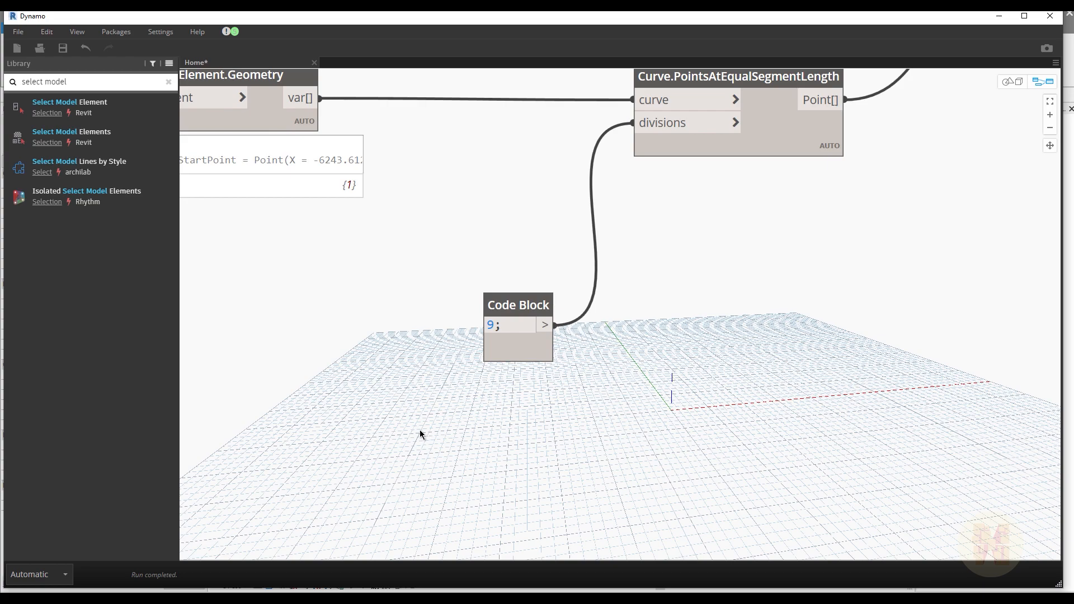
# Step: Search the canvas for slide and add an Integer Slider node below the divisions Code Block
pyautogui.rightClick(455, 396)
pyautogui.write('slide')
pyautogui.press('Down')
pyautogui.press('Down')
pyautogui.press('Return')
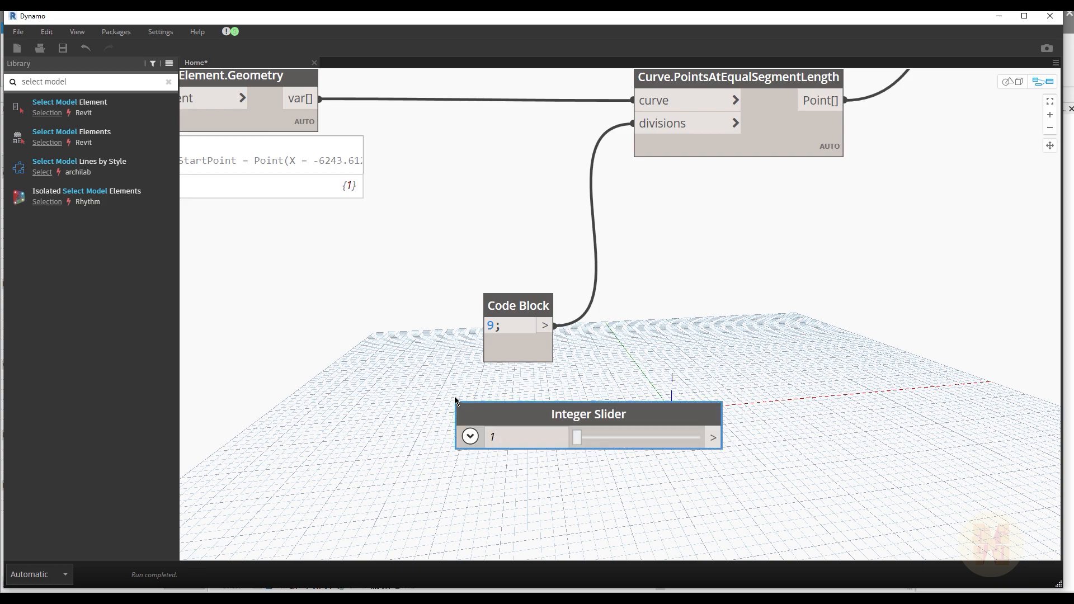
# Step: Set the Integer Slider's range to a minimum of 1 and a maximum of 50
pyautogui.click(471, 437)
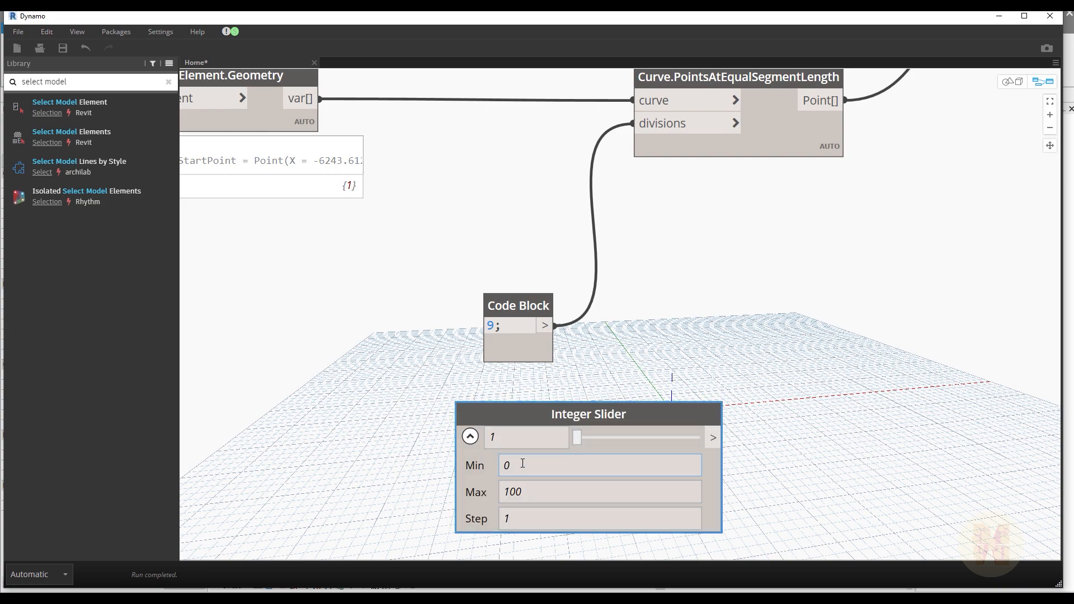
pyautogui.write('1')
pyautogui.click(550, 492)
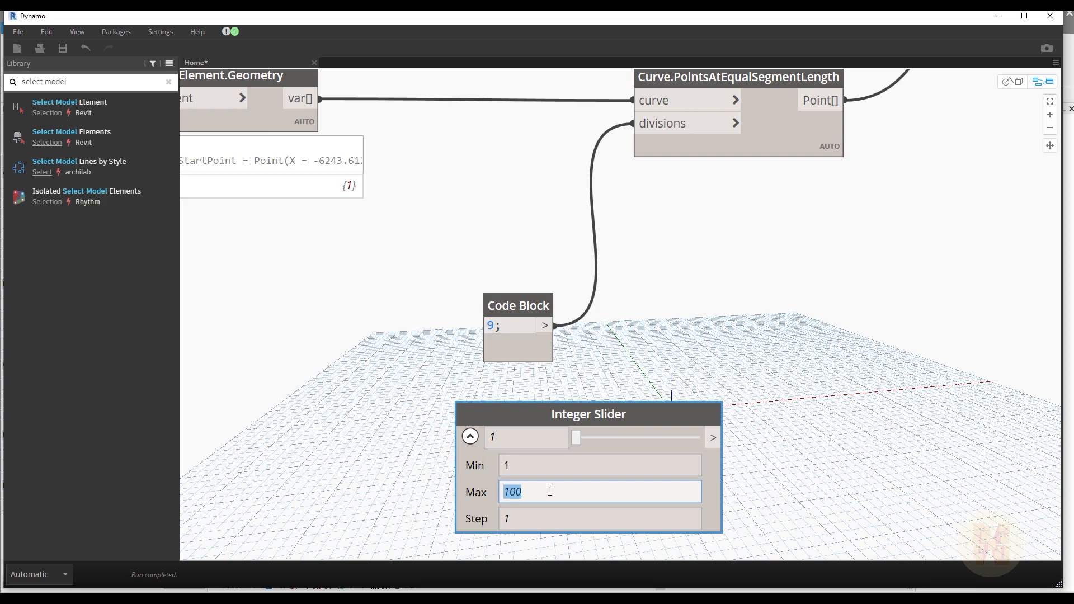
pyautogui.write('20')
pyautogui.write('50')
pyautogui.click(886, 479)
# Step: Replace the divisions Code Block with the Integer Slider as the divisions input, and set the slider to 8
pyautogui.moveTo(724, 438); pyautogui.dragTo(633, 123)
pyautogui.click(530, 309)
pyautogui.press('Delete')
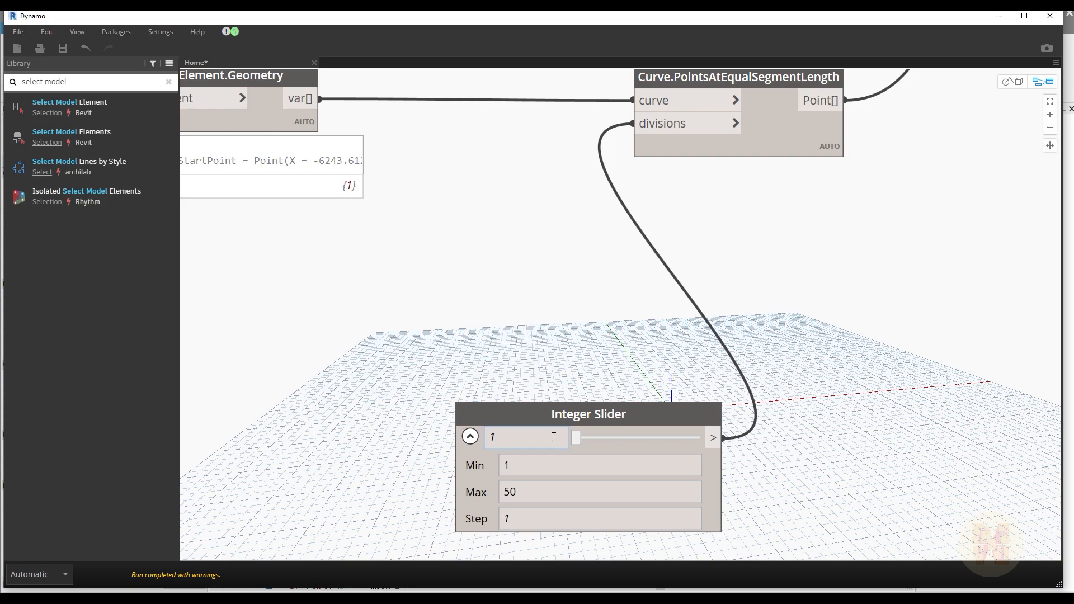
pyautogui.moveTo(573, 437); pyautogui.dragTo(595, 439)
# Step: Mark the Integer Slider node as an input with Is Input
pyautogui.rightClick(564, 416)
pyautogui.click(596, 524)
pyautogui.click(406, 378)
pyautogui.scroll(-5, 625, 358)
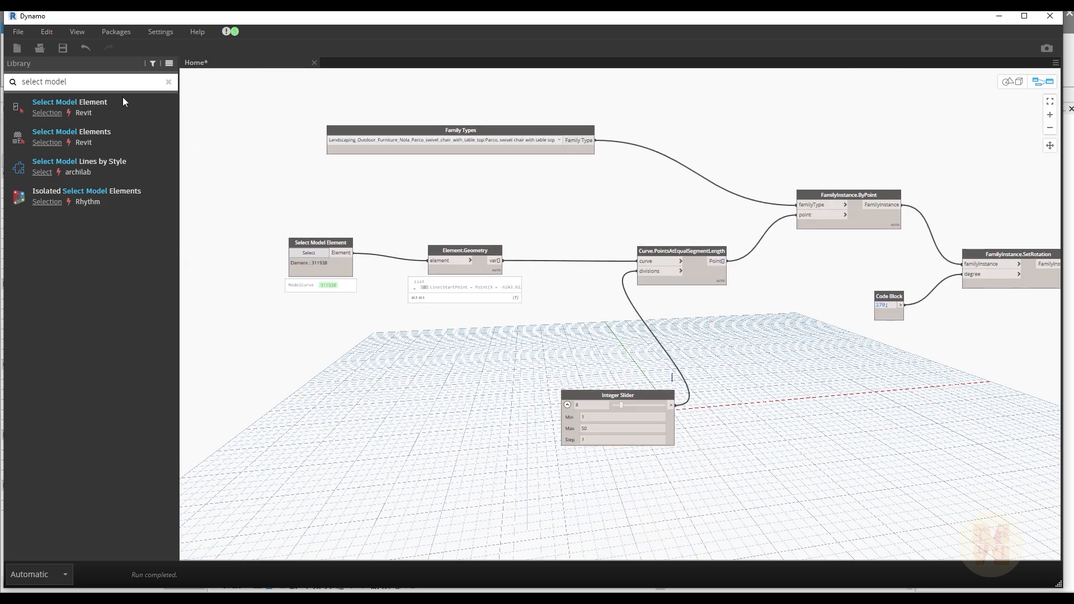
# Step: Start saving the Dynamo workspace, creating a folder named Test 3 on the desktop and opening it as the save location
pyautogui.click(18, 32)
pyautogui.click(67, 104)
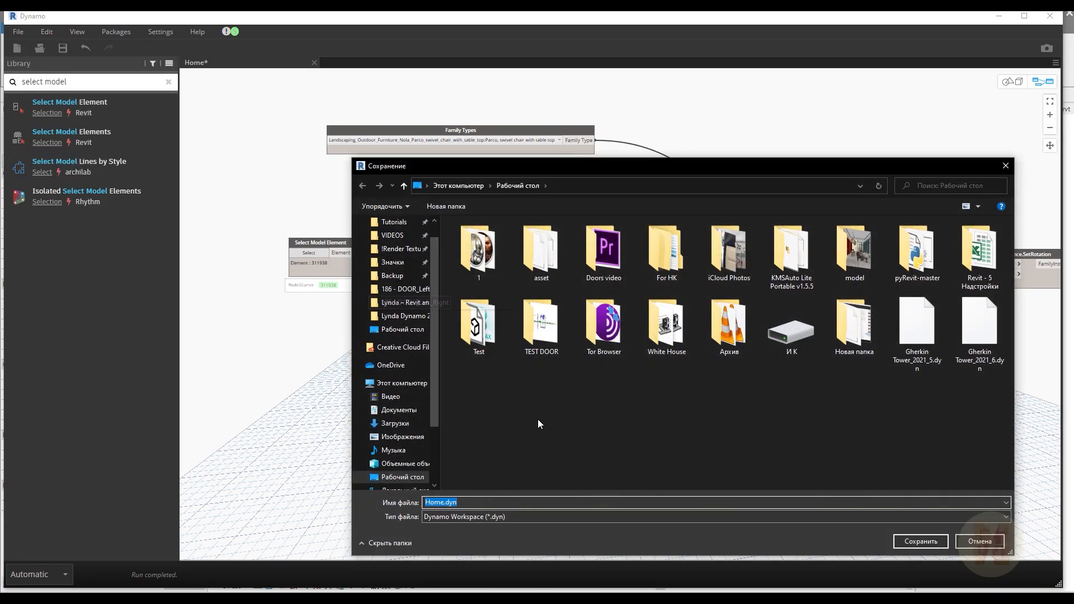
pyautogui.rightClick(538, 413)
pyautogui.moveTo(606, 542)
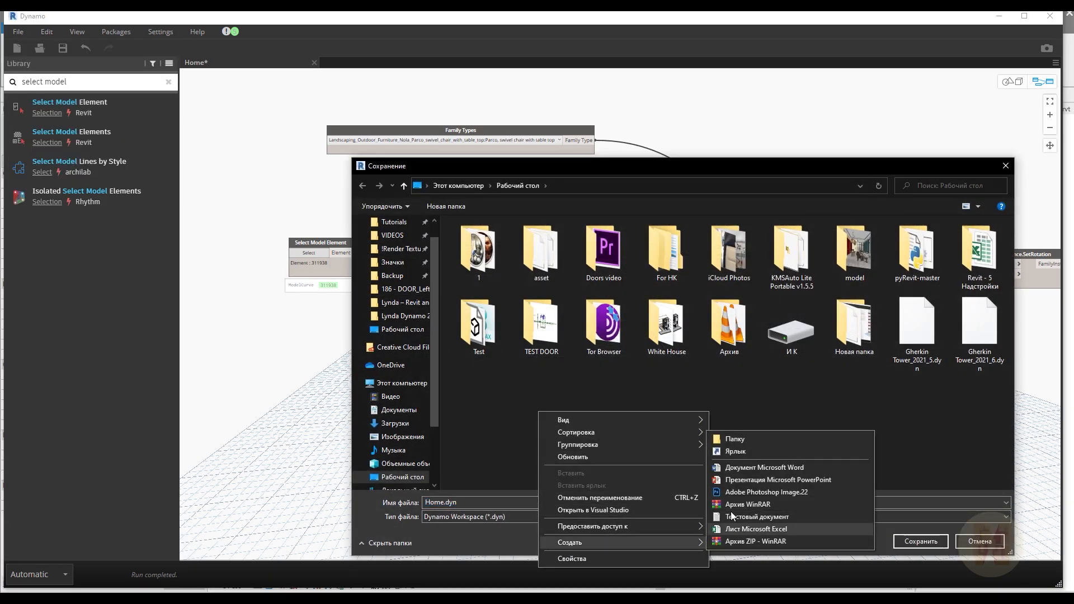
pyautogui.click(734, 442)
pyautogui.write('Test')
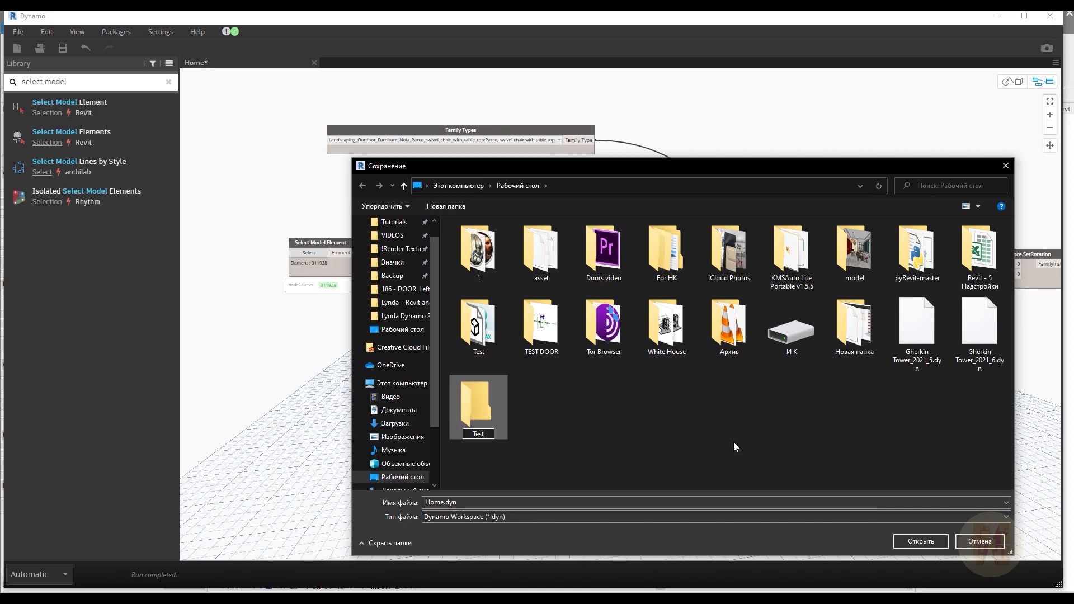
pyautogui.press('Return')
pyautogui.press('Return')
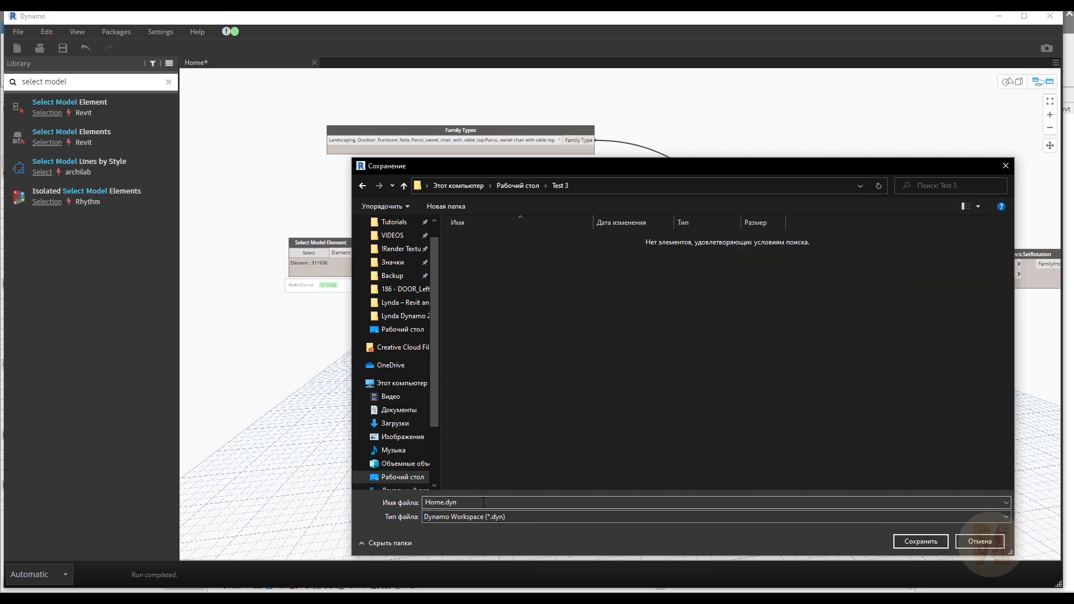
# Step: Save the workspace in the Test 3 folder as "Cheir placing" and close Dynamo
pyautogui.write('Cheir placing')
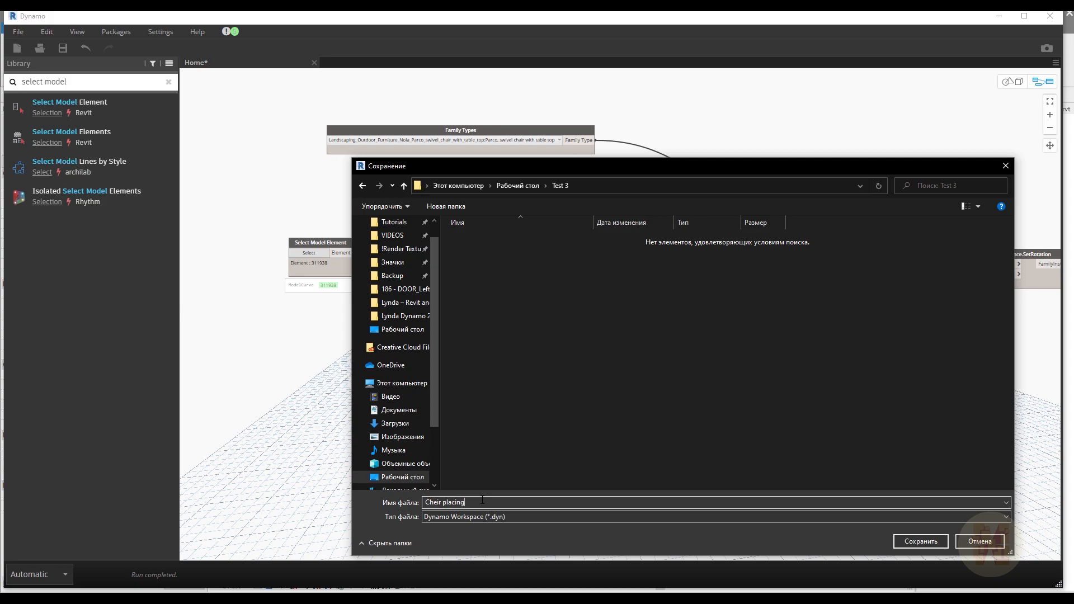
pyautogui.press('Return')
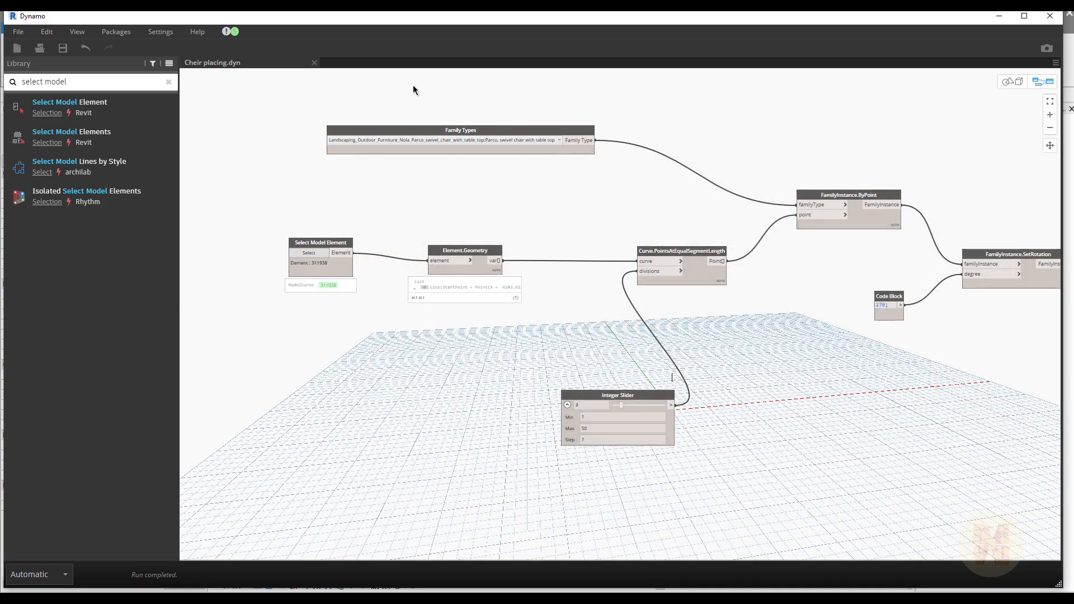
pyautogui.click(1054, 17)
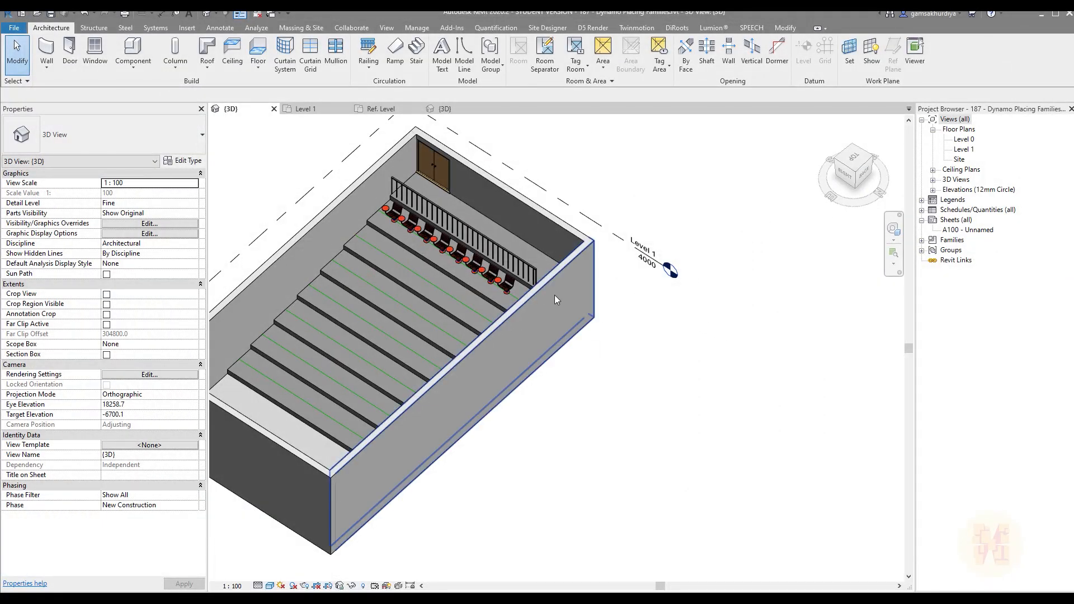
# Step: Open Dynamo Player and load its scripts from the Test 3 folder on the desktop
pyautogui.scroll(3, 515, 283)
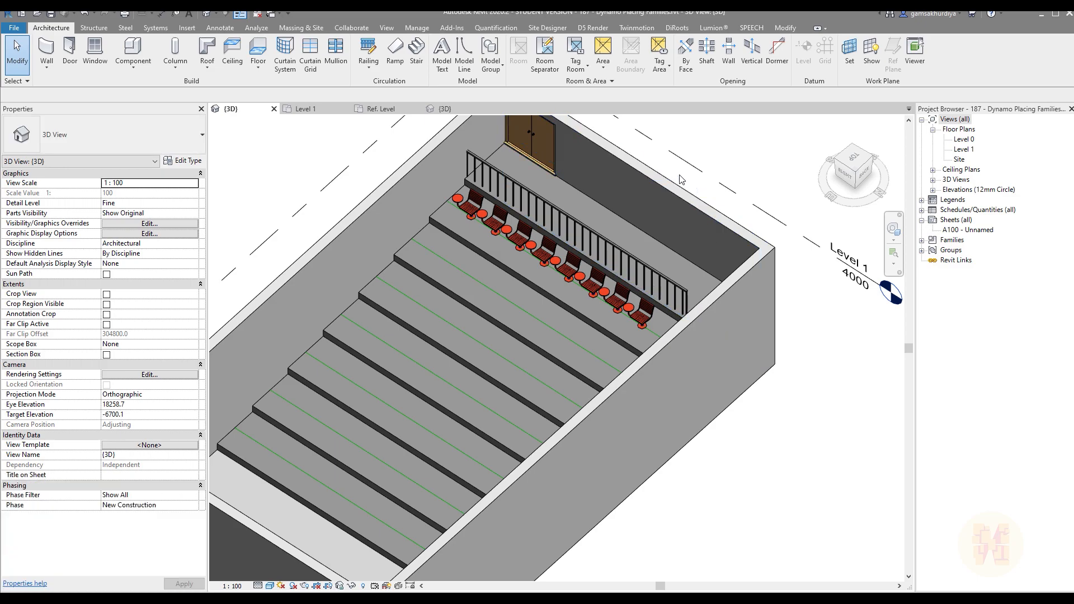
pyautogui.click(417, 28)
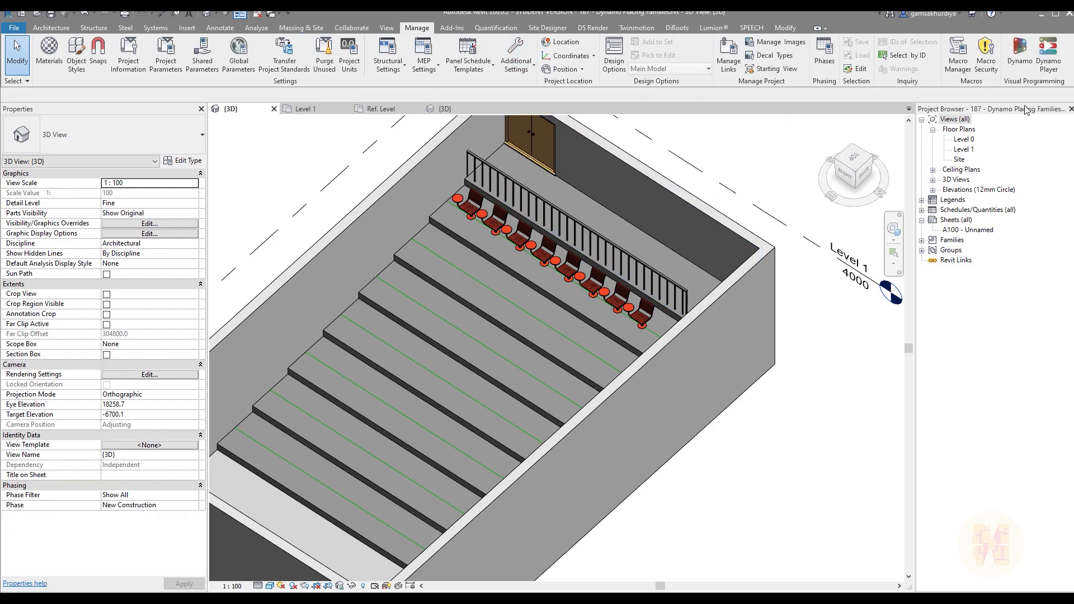
pyautogui.click(1057, 56)
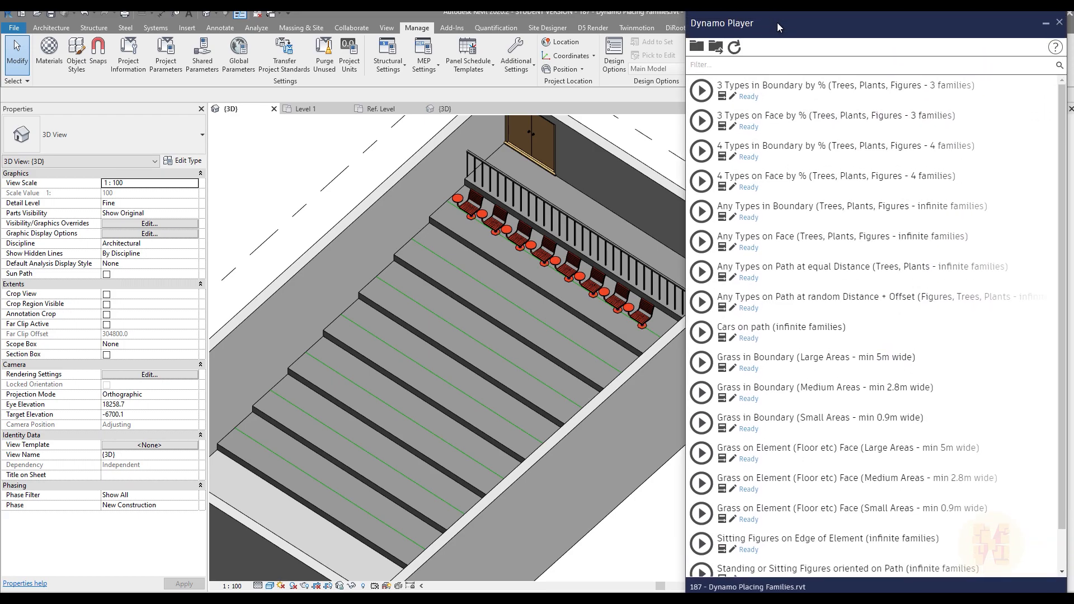
pyautogui.click(697, 47)
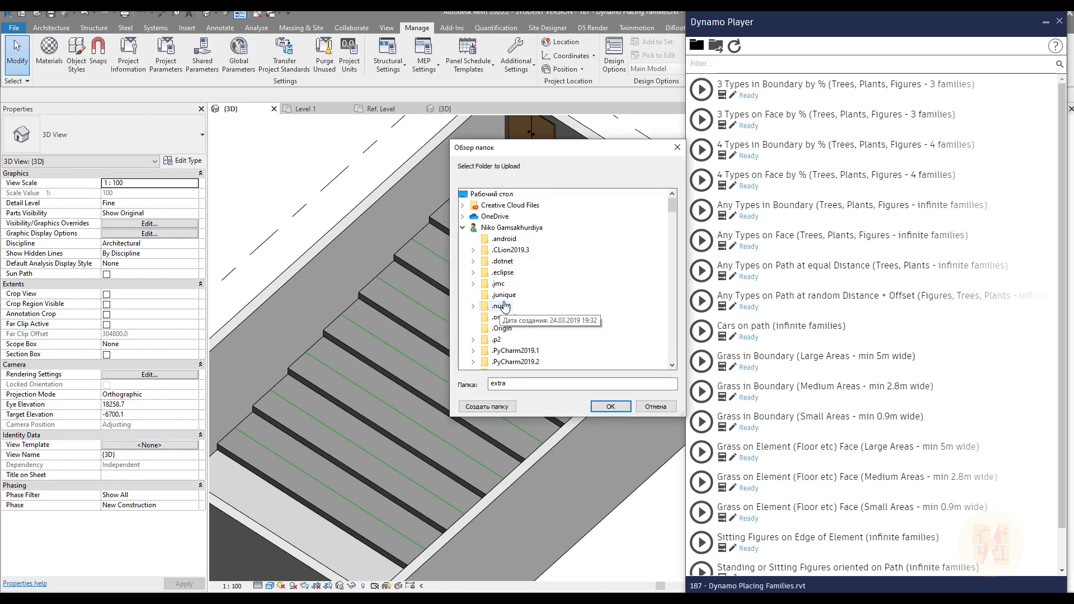
pyautogui.click(487, 194)
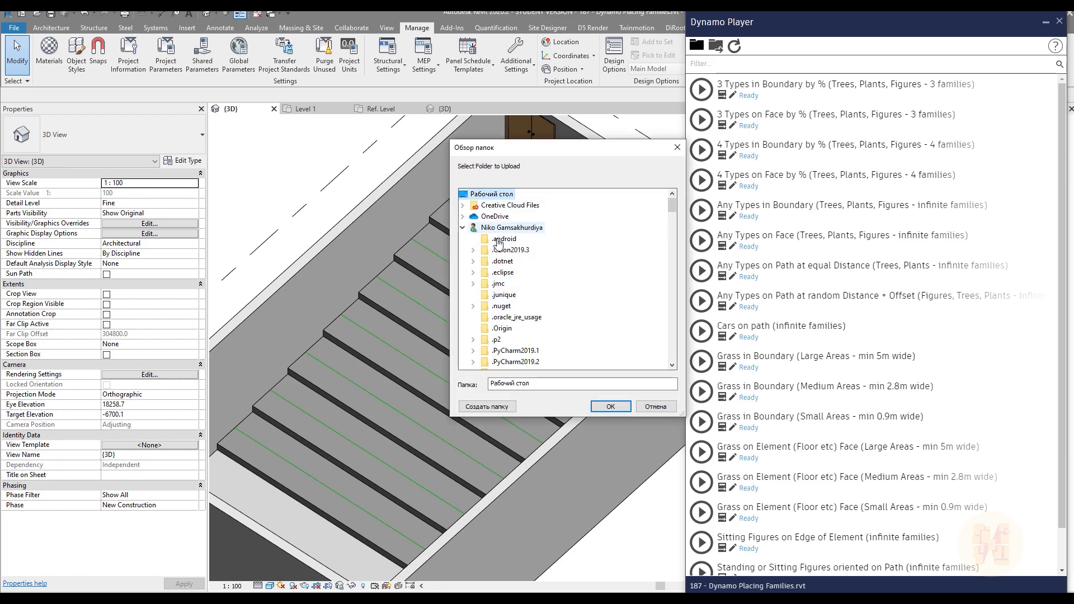
pyautogui.click(462, 227)
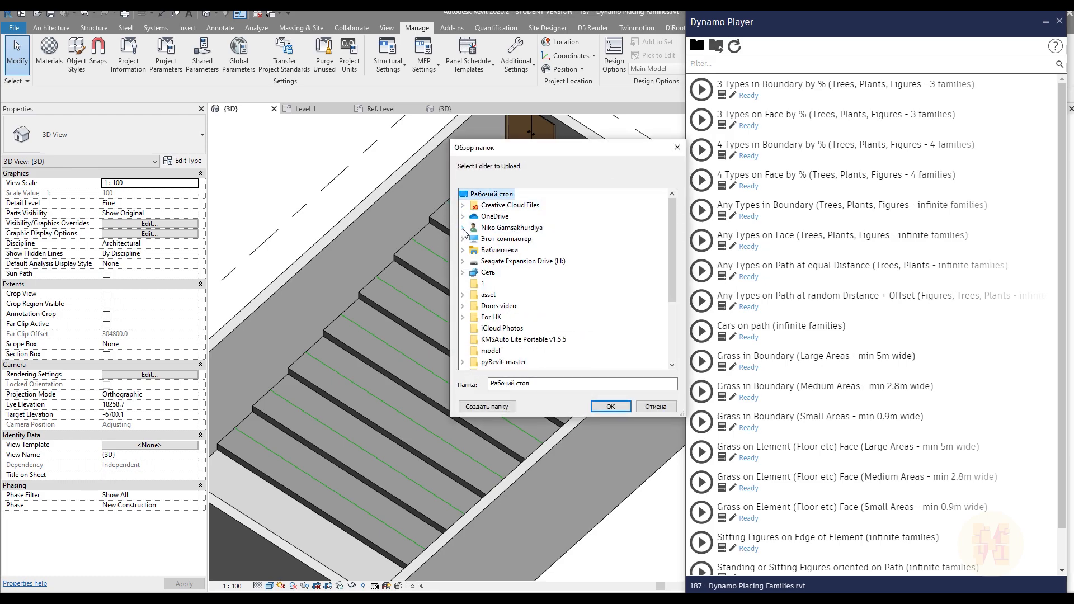
pyautogui.scroll(-3, 503, 291)
pyautogui.click(489, 295)
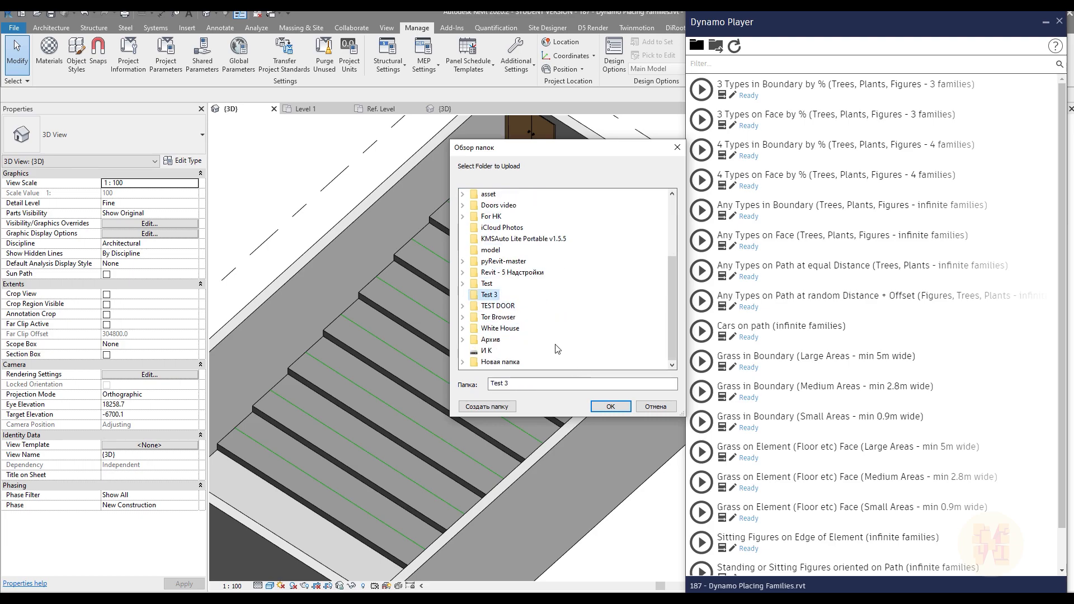
pyautogui.click(611, 407)
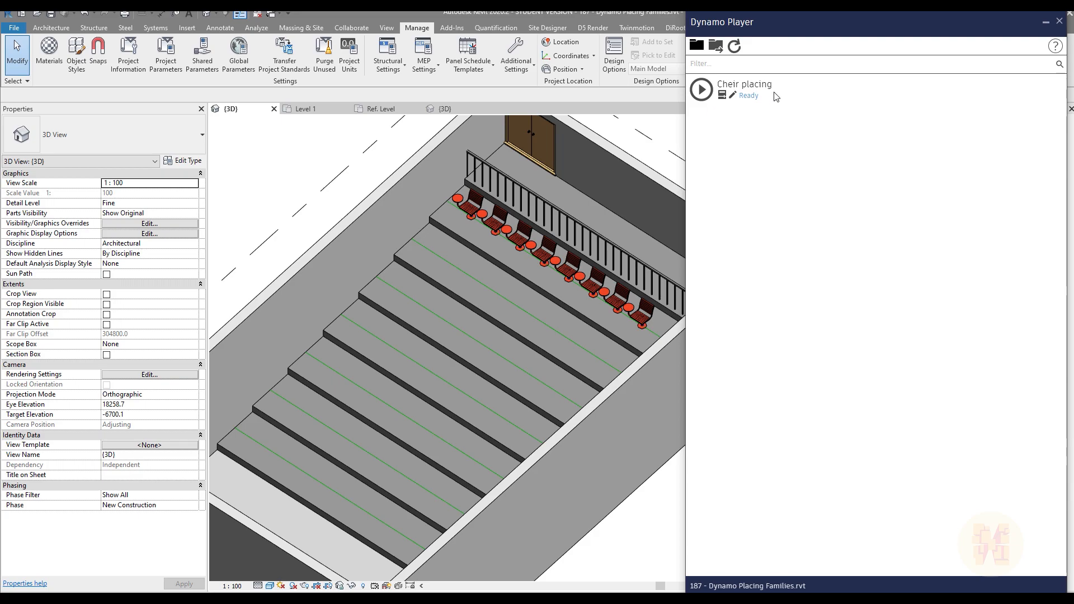
# Step: Run the Cheir placing script on the model line of the second step from the top, with the Integer Slider at 6
pyautogui.click(723, 96)
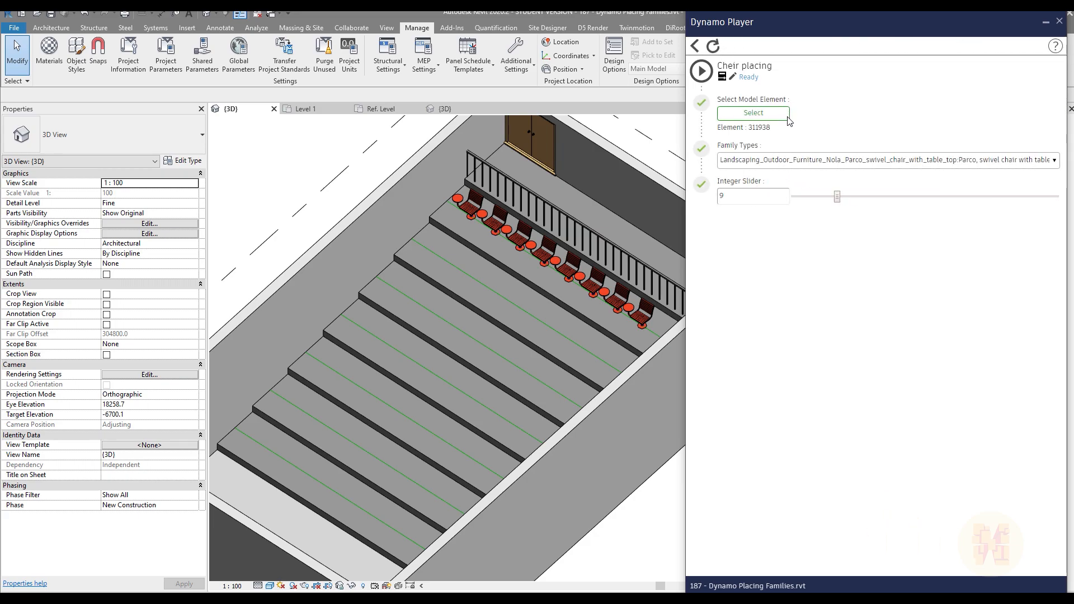
pyautogui.click(754, 115)
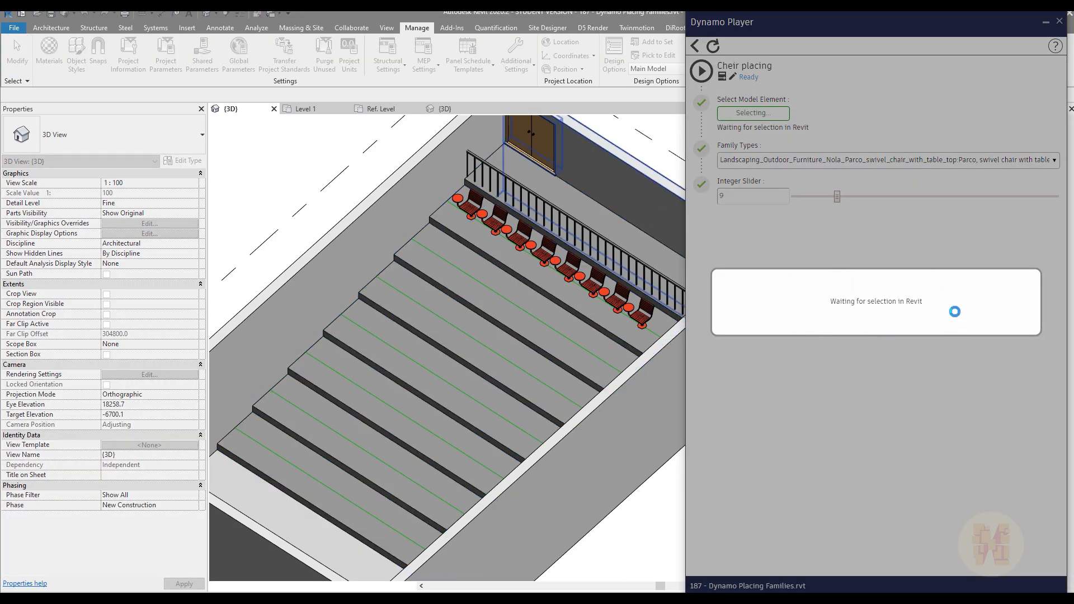
pyautogui.click(496, 295)
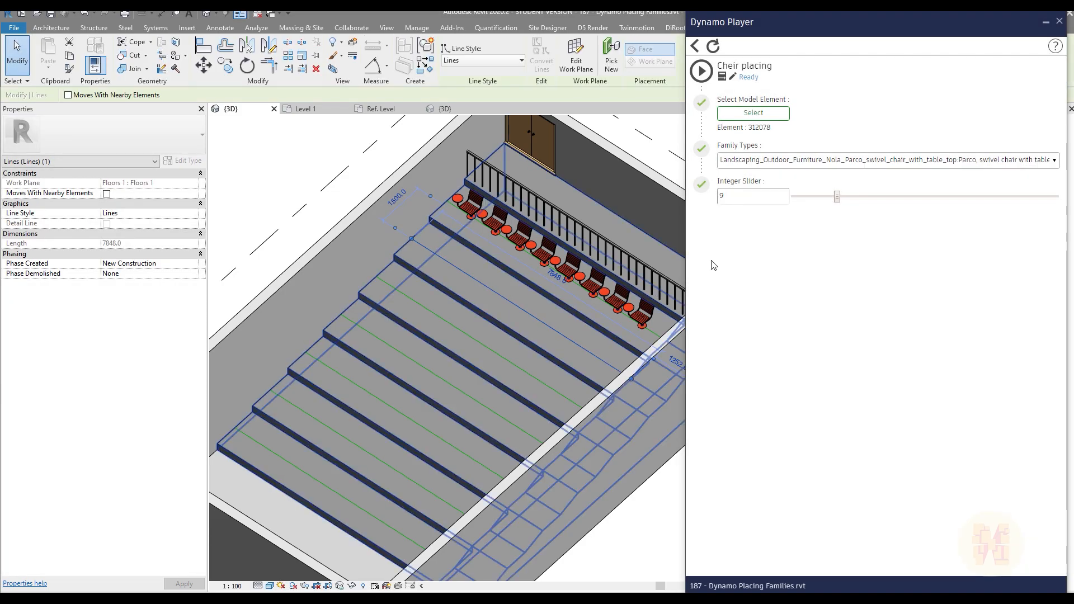
pyautogui.moveTo(838, 200)
pyautogui.mouseDown()
pyautogui.moveTo(812, 201)
pyautogui.moveTo(821, 202)
pyautogui.mouseUp()
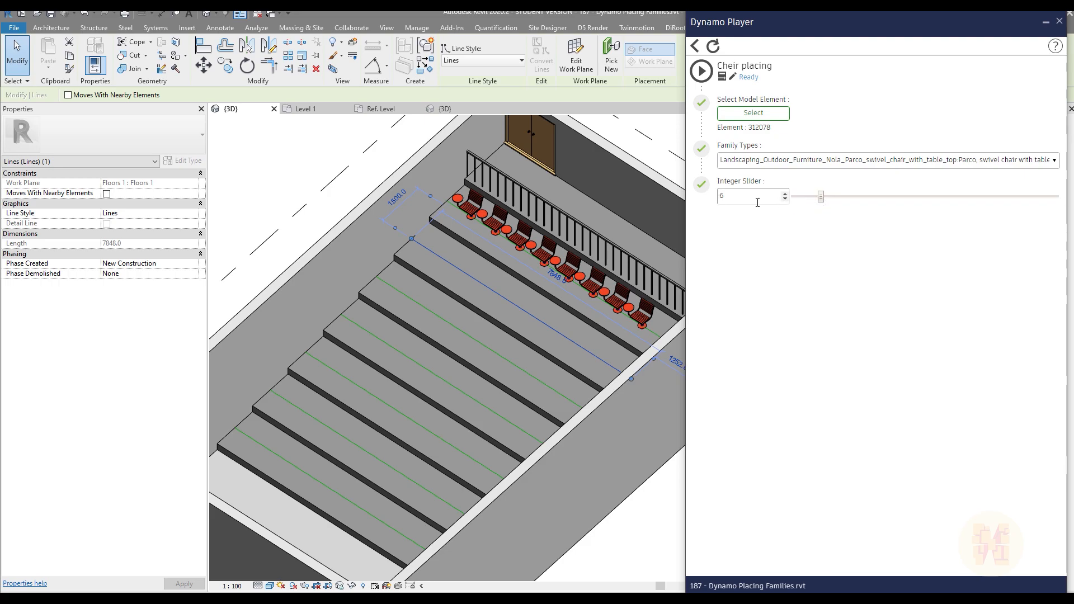
pyautogui.click(701, 71)
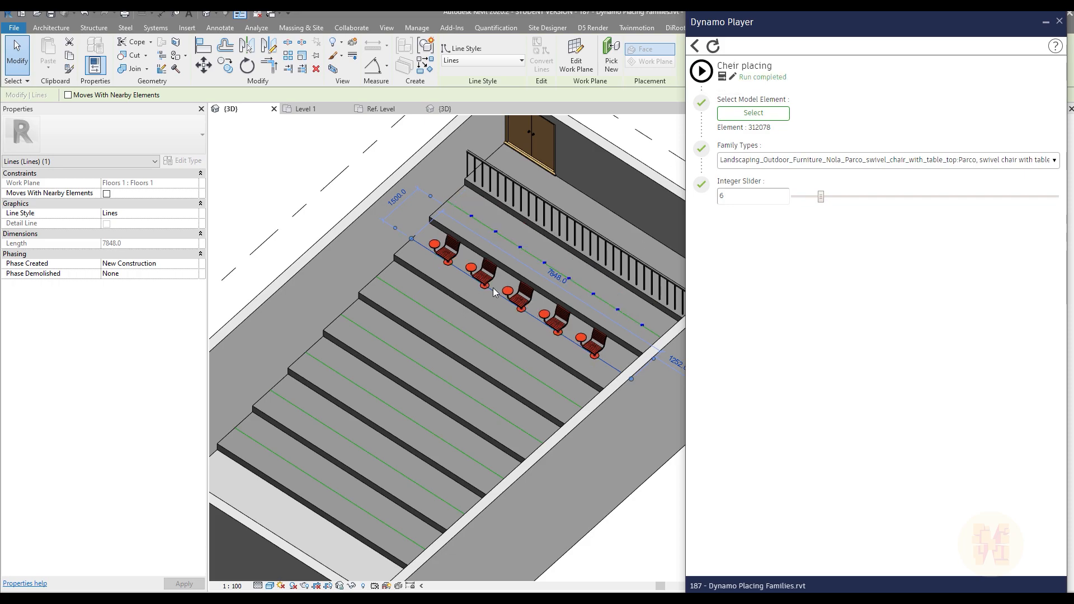
# Step: Run the script again on the model line of the third step from the top, and close Dynamo Player
pyautogui.click(751, 114)
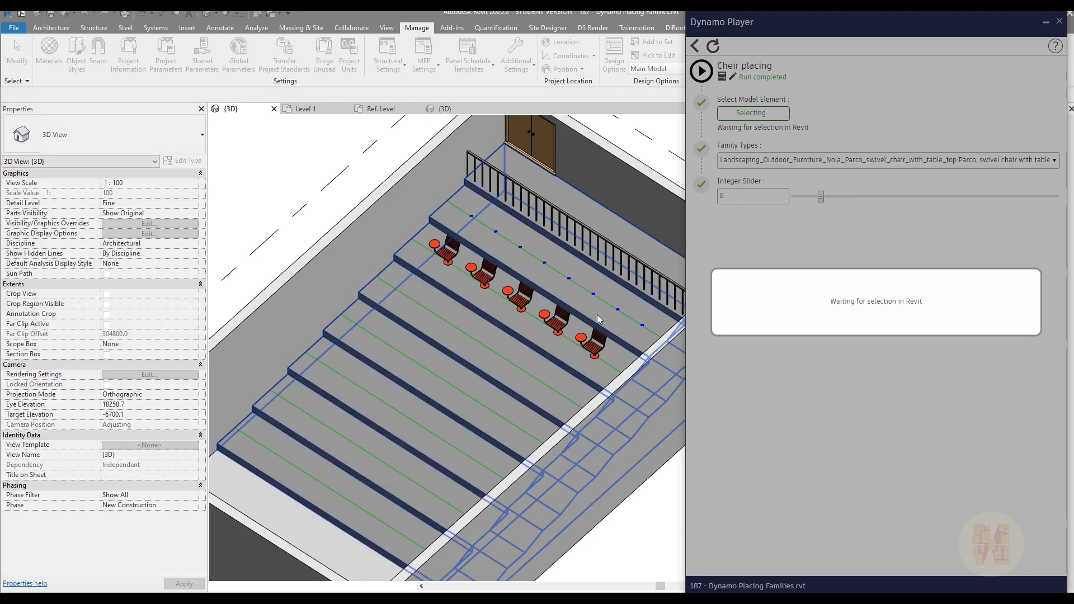
pyautogui.click(485, 343)
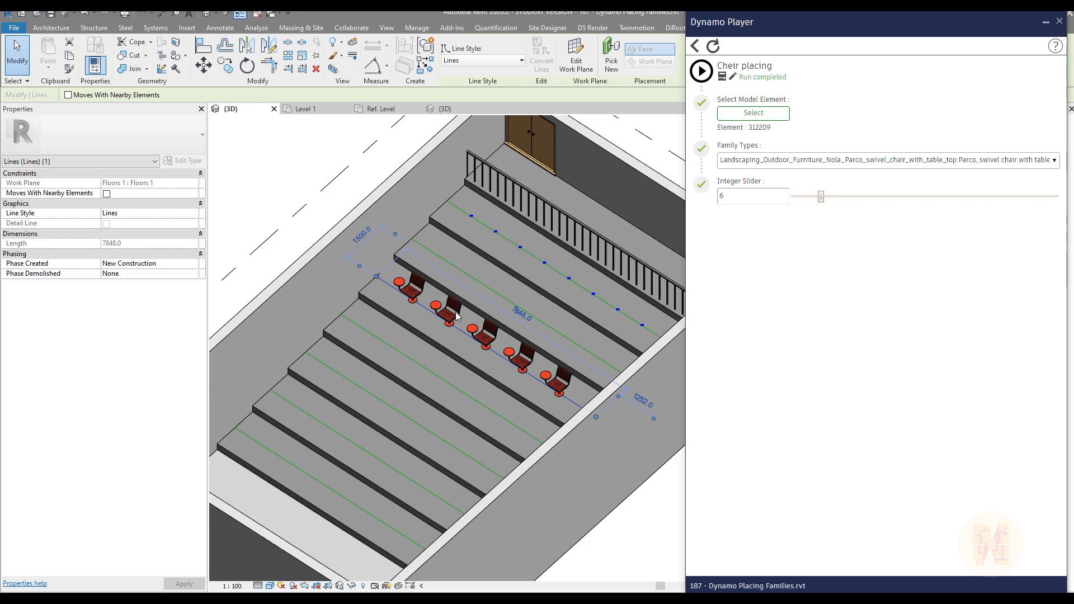
pyautogui.click(694, 46)
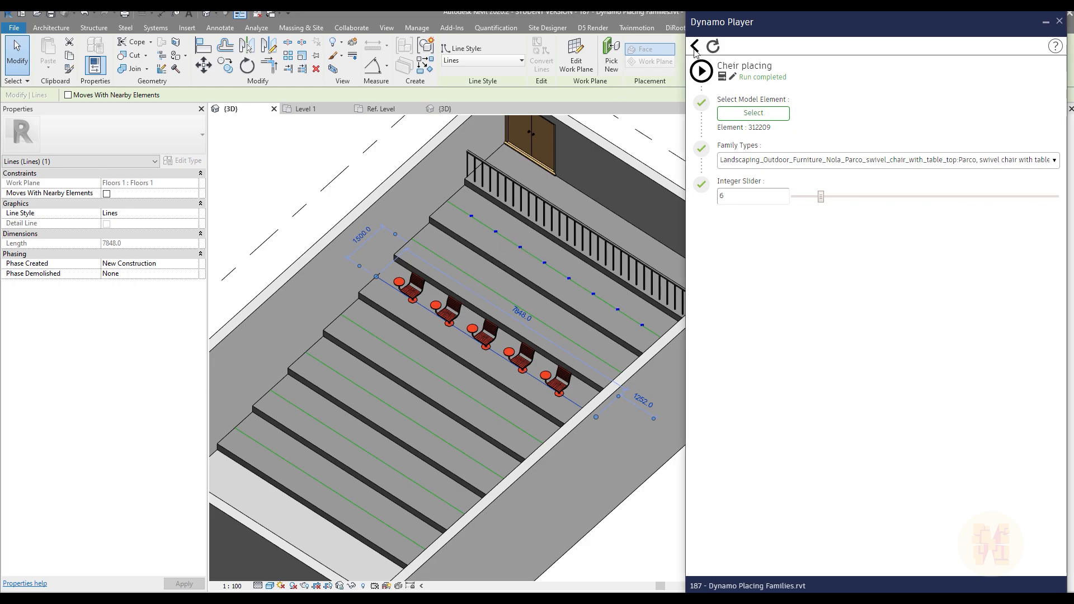
pyautogui.click(1059, 22)
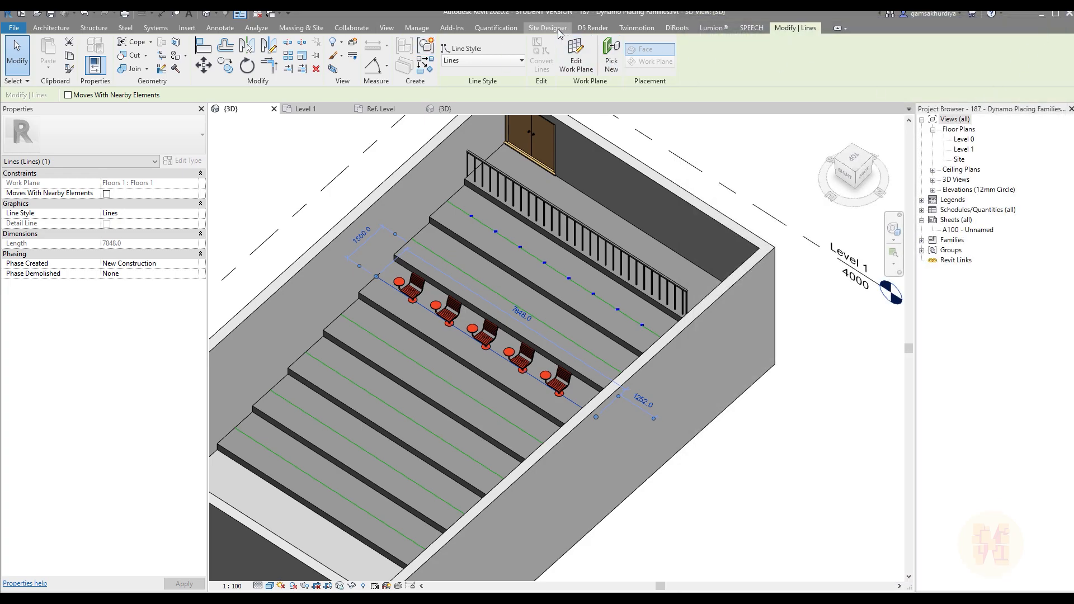
# Step: Reopen the recent Cheir placing graph in Dynamo at its Select Model Element node
pyautogui.click(417, 28)
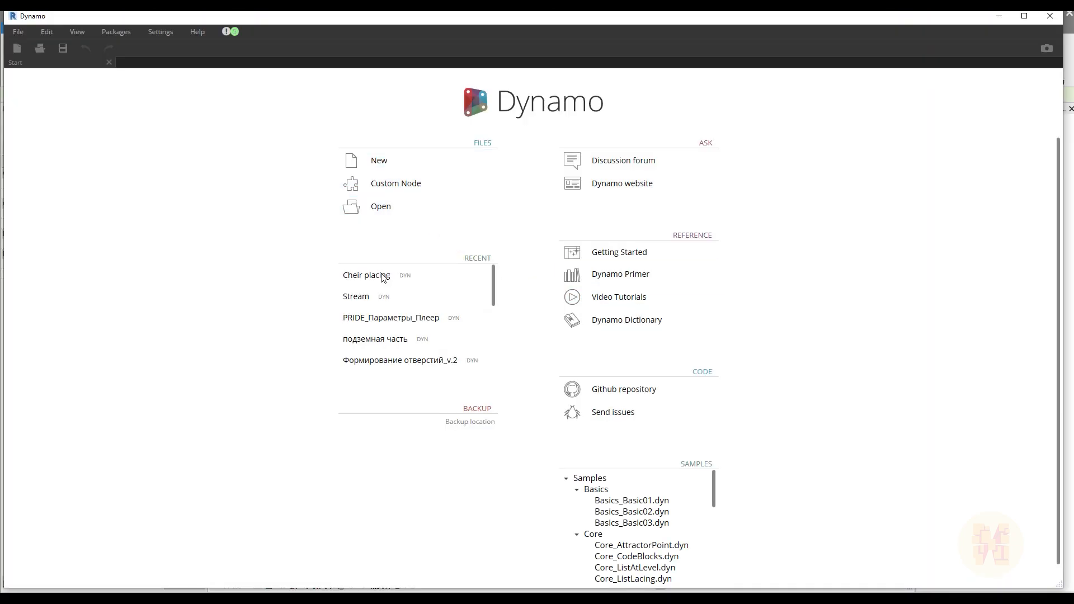
pyautogui.click(384, 278)
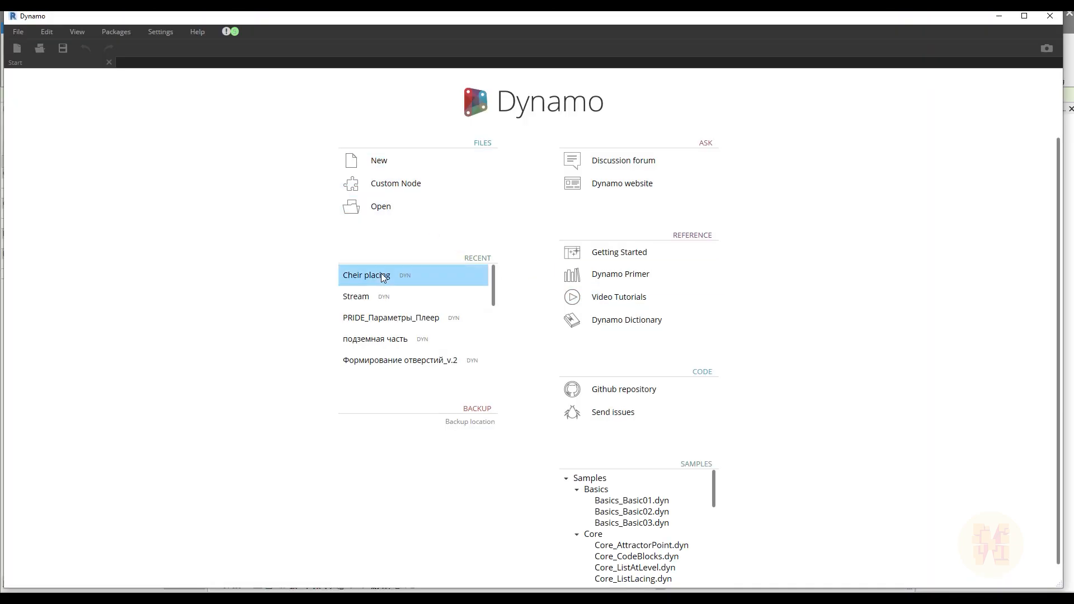
pyautogui.moveTo(439, 319); pyautogui.dragTo(694, 324, button='middle')
pyautogui.scroll(4, 607, 189)
pyautogui.moveTo(336, 208); pyautogui.dragTo(561, 403)
pyautogui.click(561, 403)
# Step: Add a Select Model Elements node directly below the Select Model Element node
pyautogui.click(84, 85)
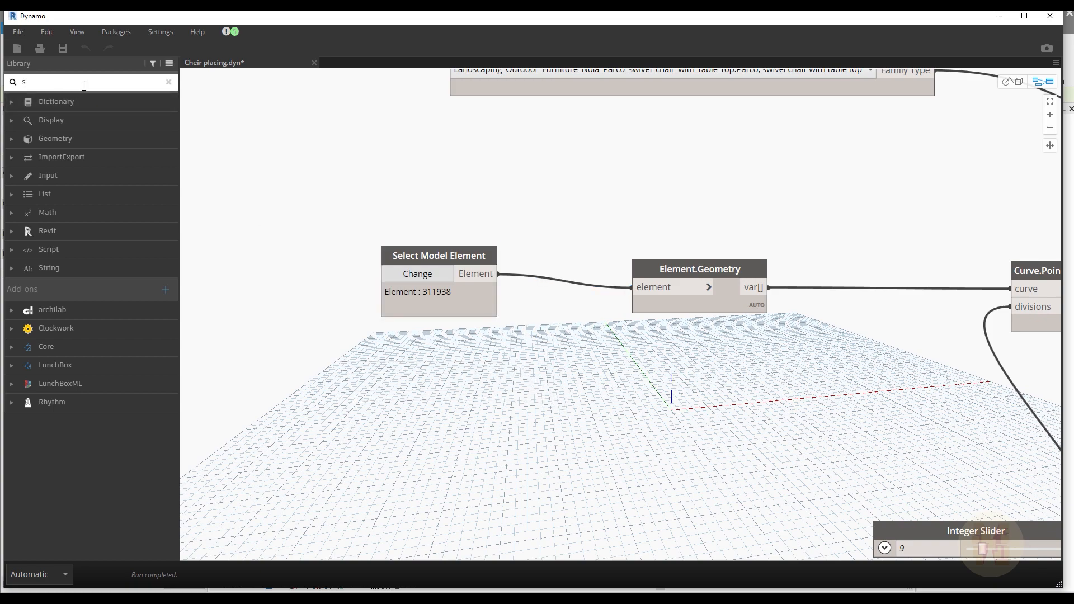
pyautogui.write('select model')
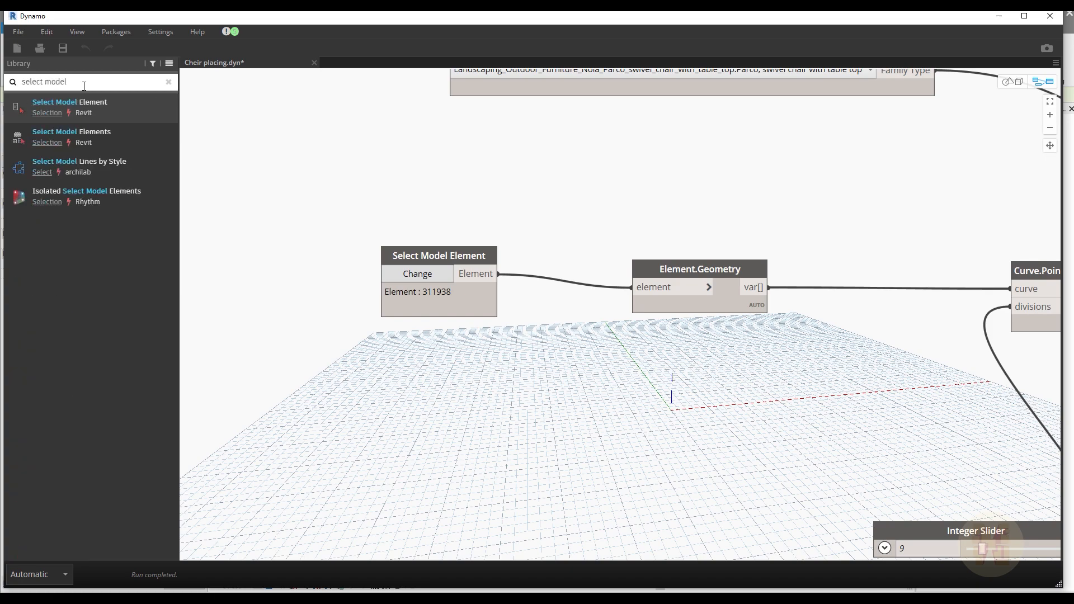
pyautogui.click(126, 136)
pyautogui.moveTo(621, 294); pyautogui.dragTo(417, 354)
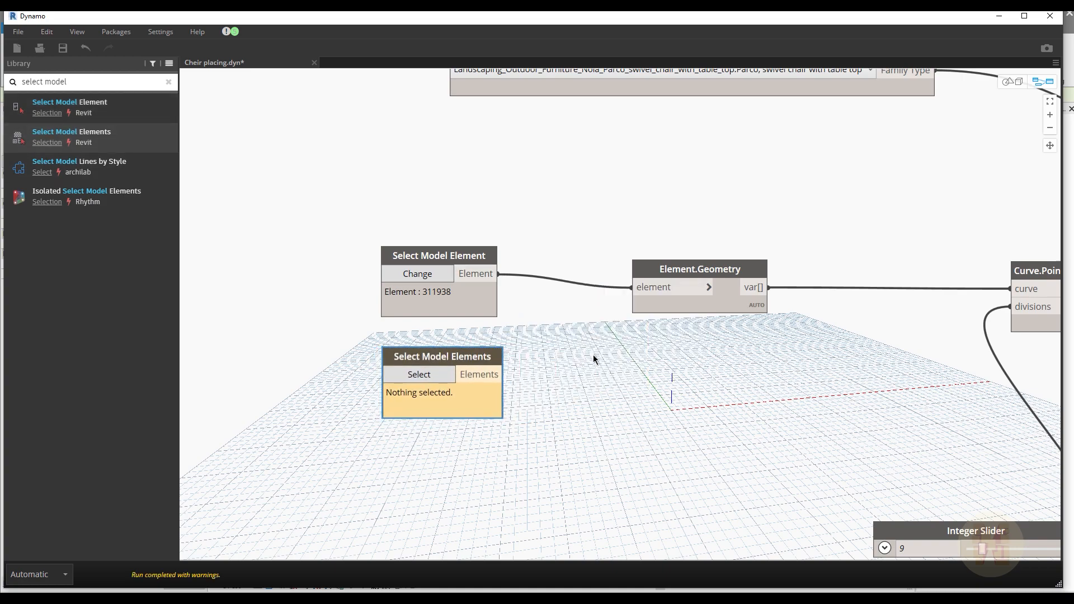
# Step: Delete the Select Model Element node and connect Select Model Elements to the element input of Element.Geometry
pyautogui.click(470, 305)
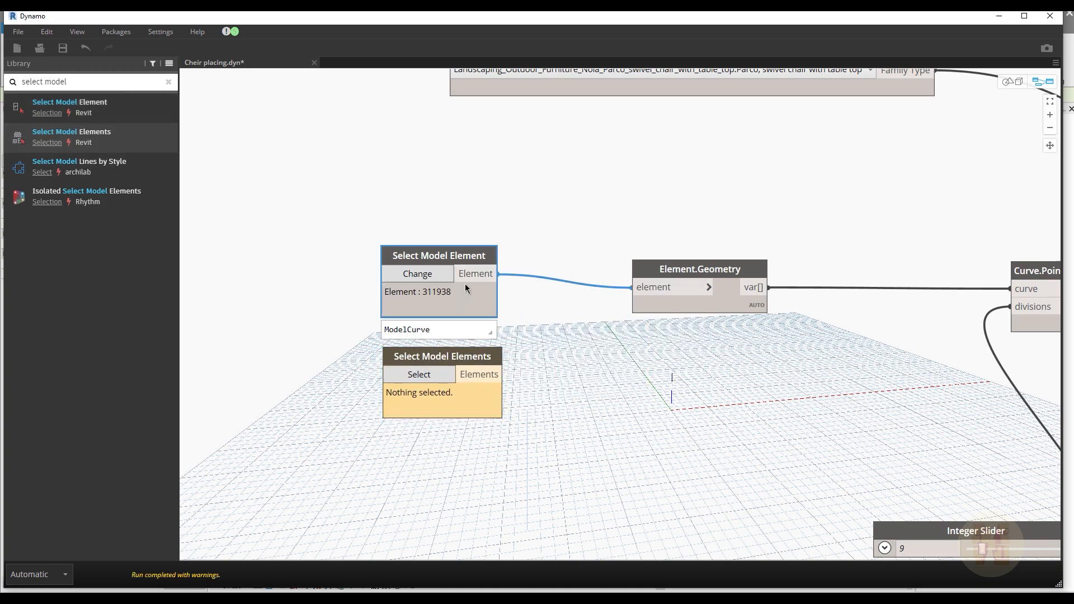
pyautogui.press('Delete')
pyautogui.moveTo(503, 374)
pyautogui.mouseDown()
pyautogui.moveTo(578, 272)
pyautogui.moveTo(648, 281)
pyautogui.moveTo(632, 287)
pyautogui.mouseUp()
# Step: Mark Select Model Elements as an input with Is Input, save the graph, and close Dynamo
pyautogui.rightClick(461, 400)
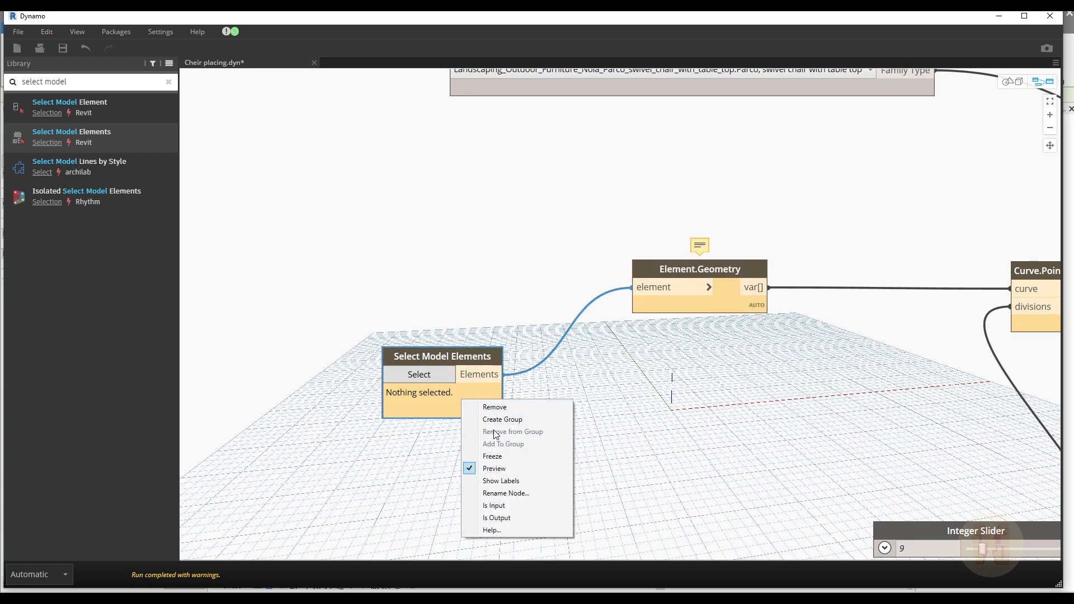
pyautogui.click(501, 506)
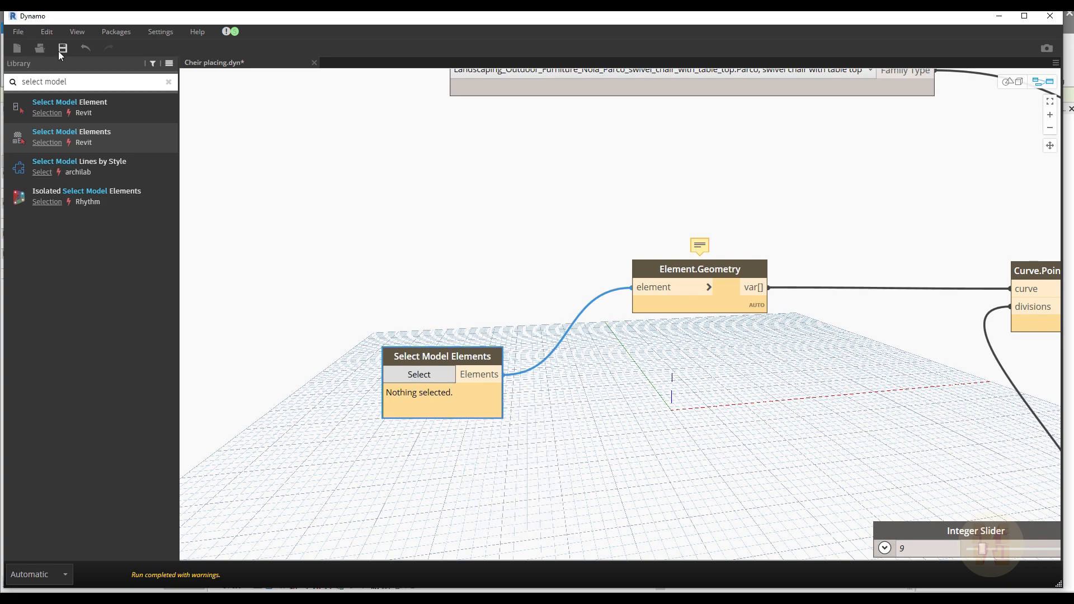
pyautogui.click(1045, 20)
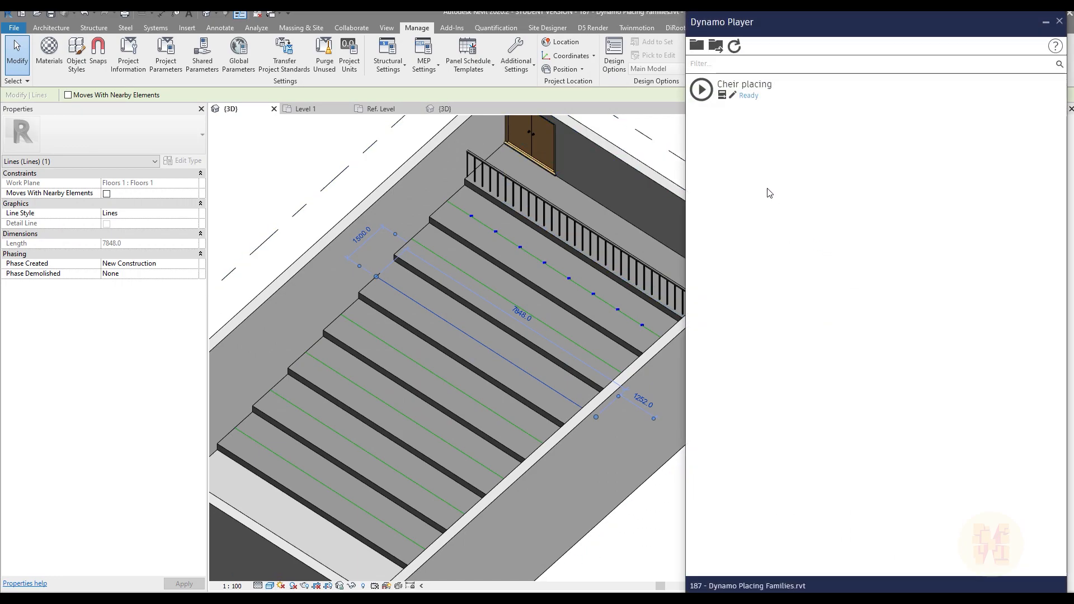
# Step: Open the Cheir placing script's inputs in Dynamo Player and clear the model line selection in the 3D view
pyautogui.click(722, 96)
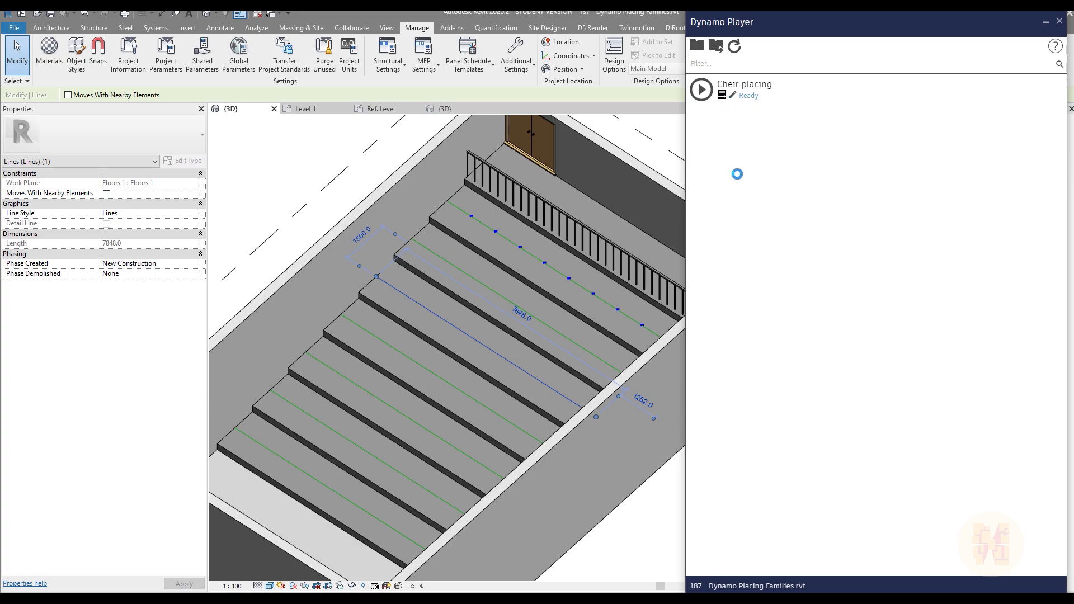
pyautogui.scroll(-4, 500, 186)
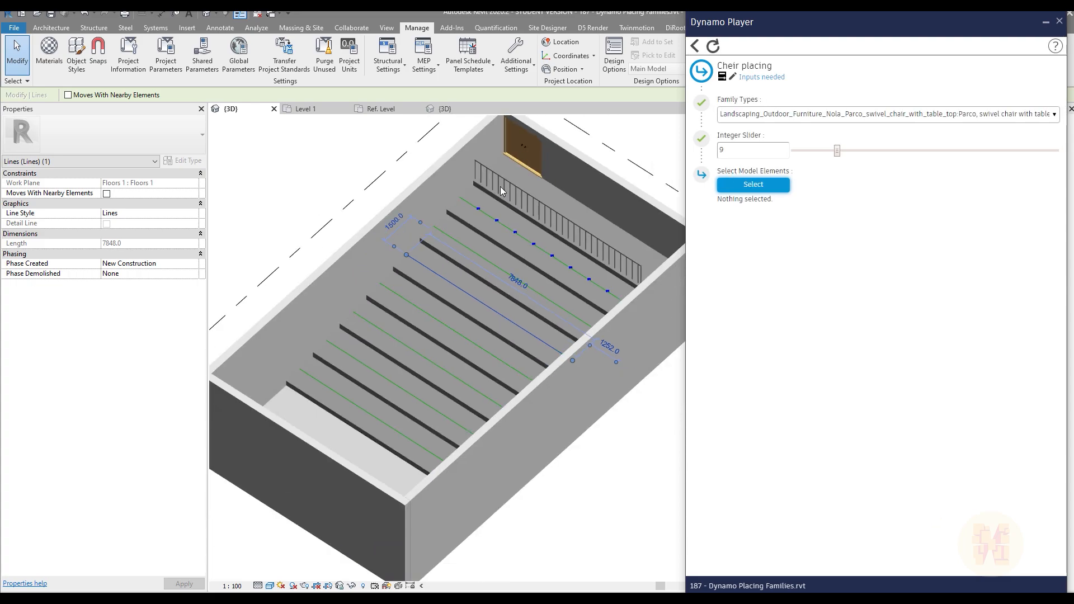
pyautogui.moveTo(565, 193); pyautogui.dragTo(525, 234, button='middle')
pyautogui.press('Escape')
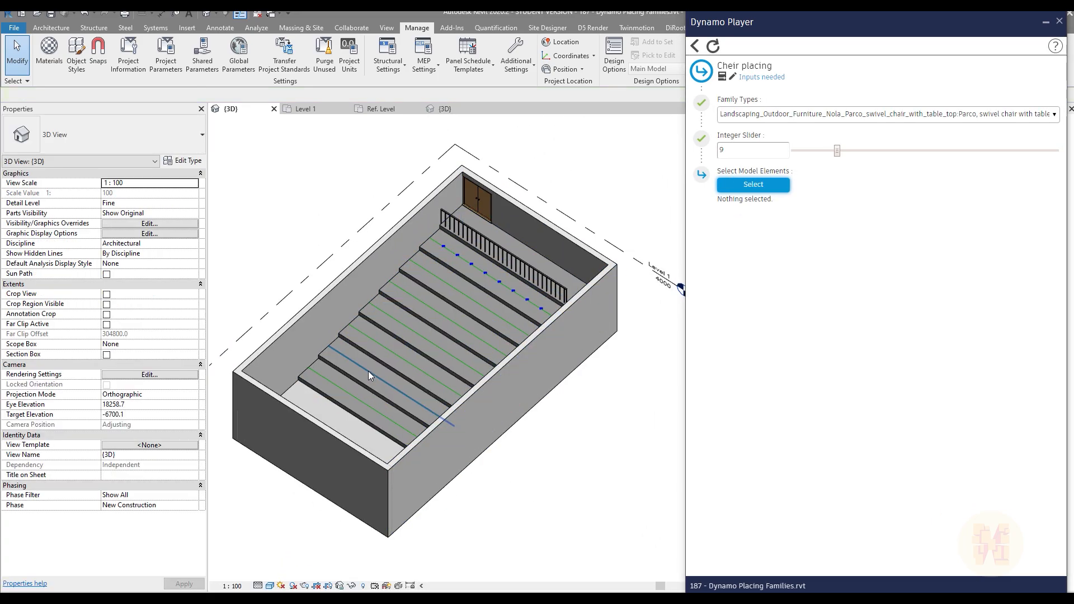
pyautogui.click(368, 371)
pyautogui.rightClick(368, 371)
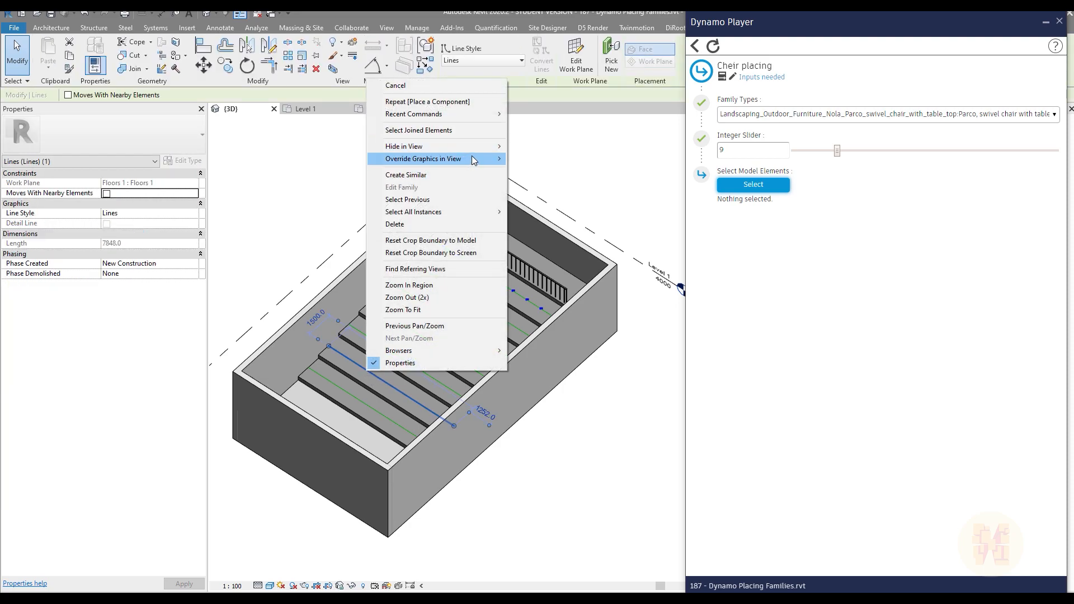
pyautogui.click(594, 442)
# Step: Select the seven model lines on the stepped floors and temporarily isolate them in the 3D view
pyautogui.click(362, 399)
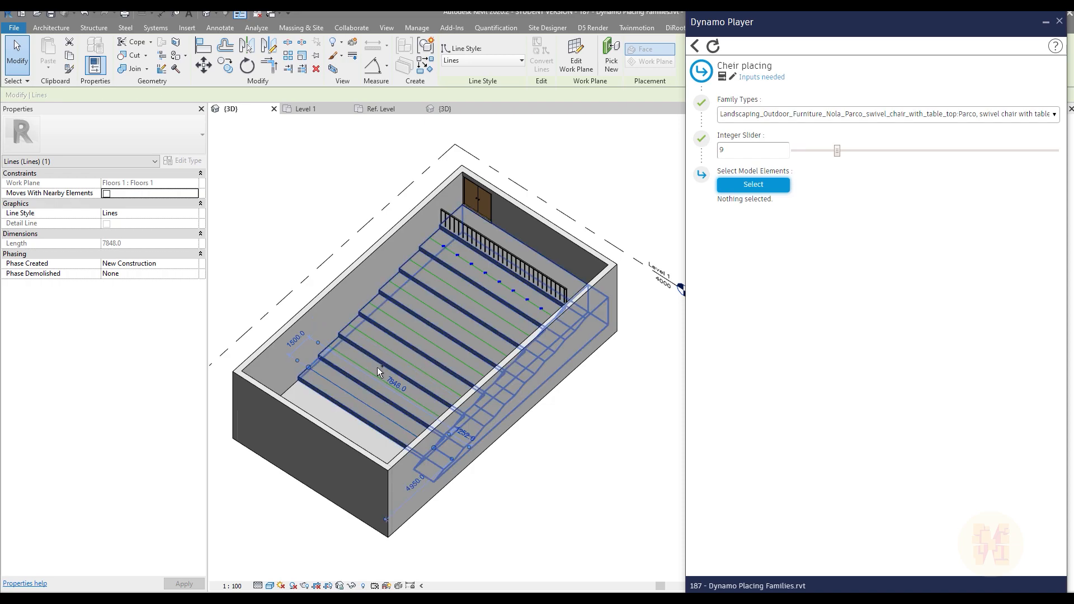
pyautogui.keyDown('ctrl'); pyautogui.click(376, 371); pyautogui.keyUp('ctrl')
pyautogui.keyDown('ctrl'); pyautogui.click(422, 337); pyautogui.keyUp('ctrl')
pyautogui.keyDown('ctrl'); pyautogui.click(442, 333); pyautogui.keyUp('ctrl')
pyautogui.keyDown('ctrl'); pyautogui.click(462, 324); pyautogui.keyUp('ctrl')
pyautogui.keyDown('ctrl'); pyautogui.click(475, 304); pyautogui.keyUp('ctrl')
pyautogui.keyDown('ctrl'); pyautogui.click(481, 274); pyautogui.keyUp('ctrl')
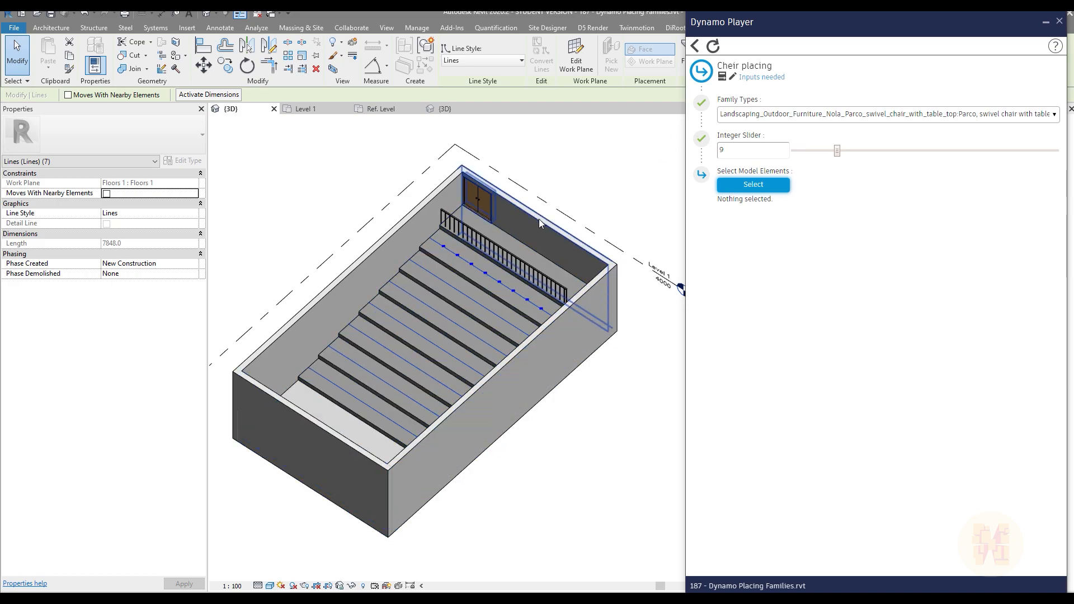
pyautogui.click(351, 586)
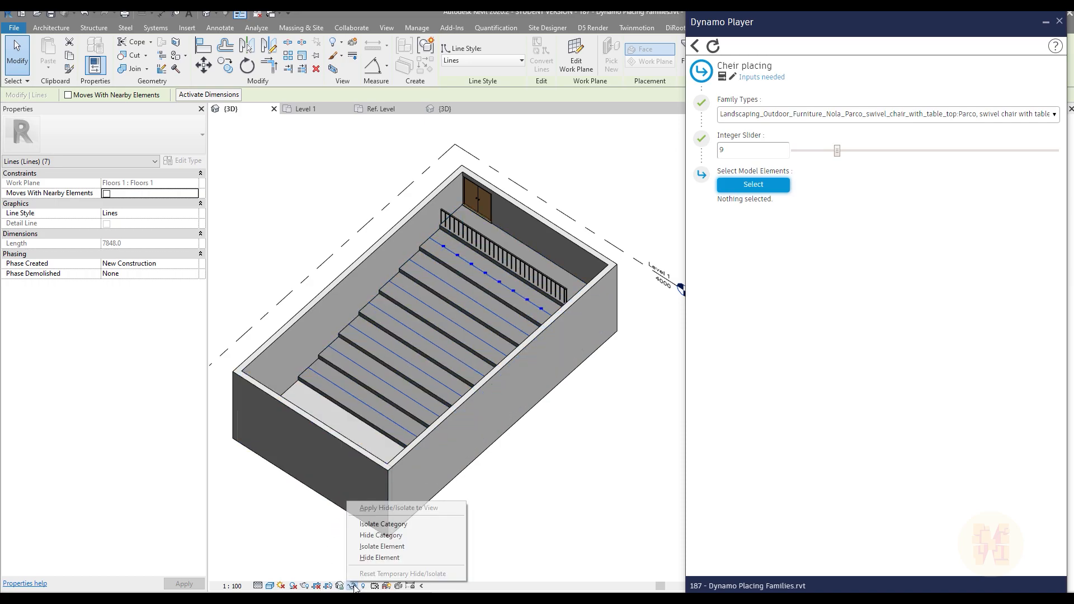
pyautogui.click(382, 546)
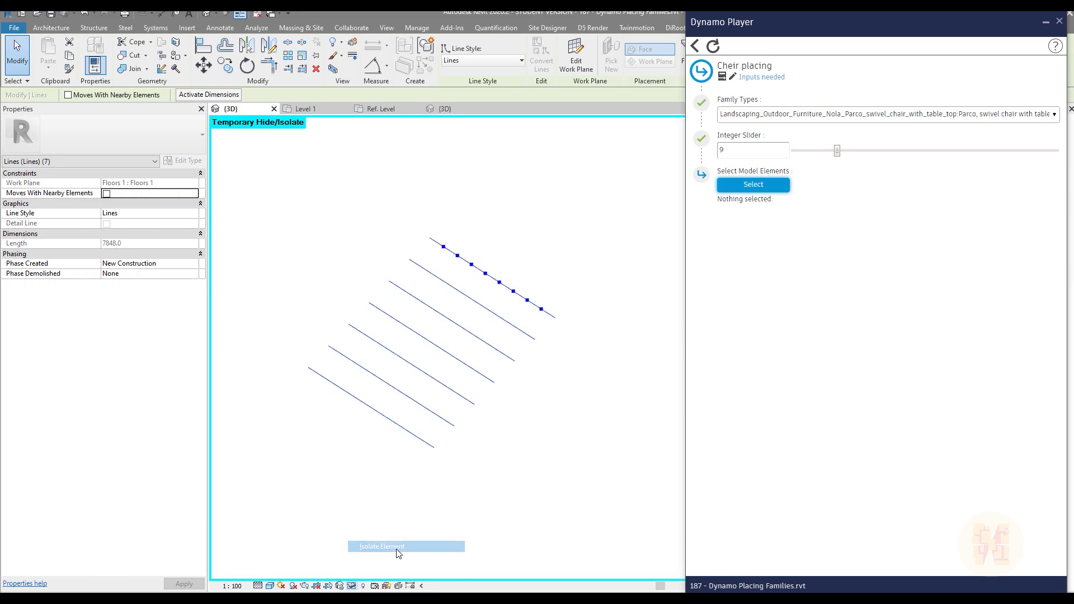
pyautogui.click(388, 242)
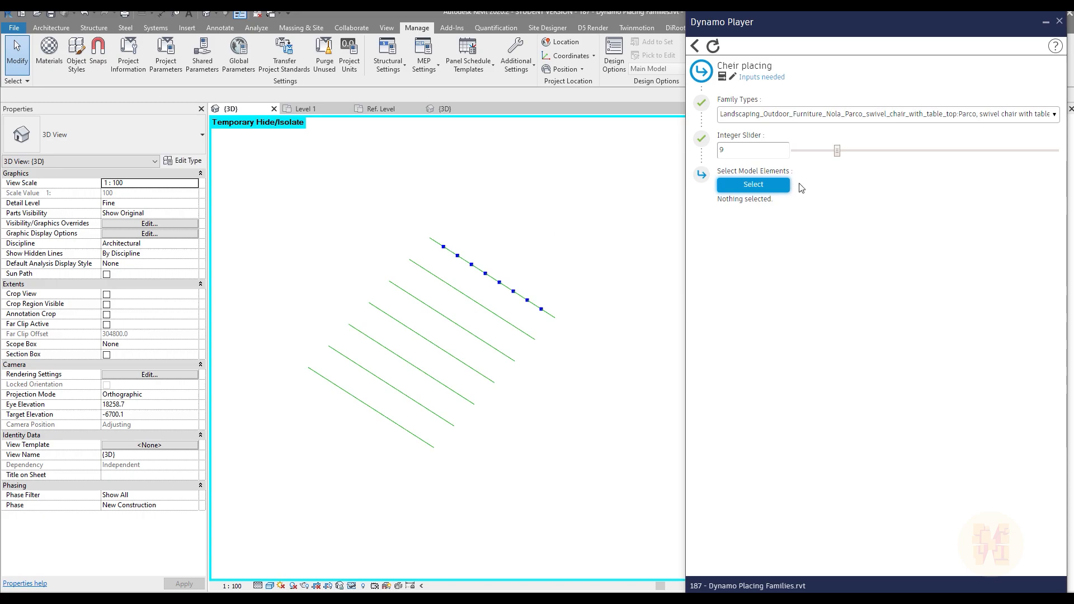
# Step: Assign all seven isolated lines to the script's Select Model Elements input and reset the temporary isolation
pyautogui.click(771, 185)
pyautogui.moveTo(534, 225); pyautogui.dragTo(288, 511)
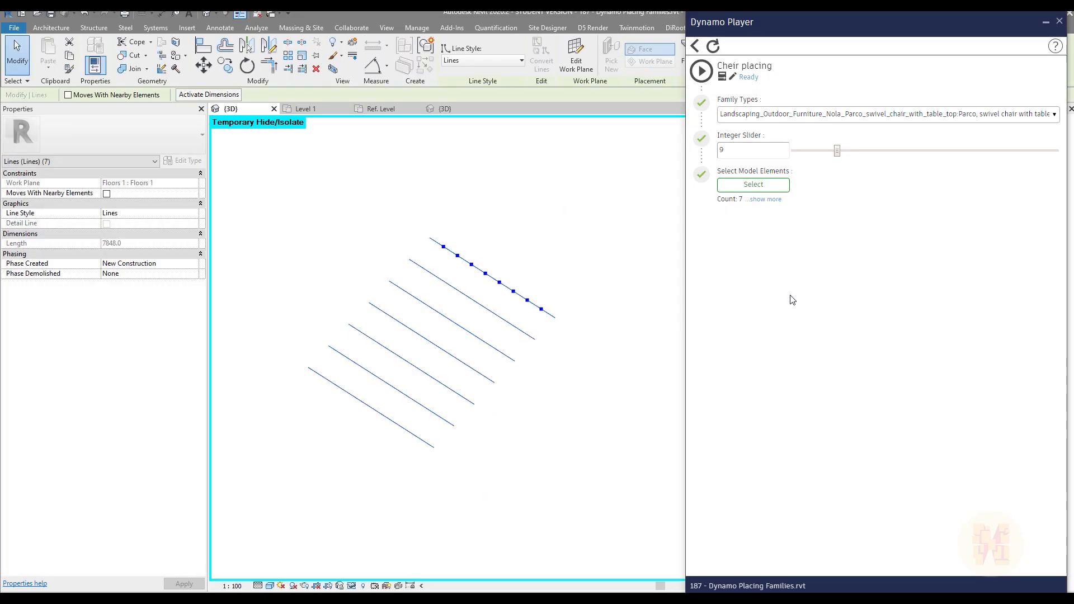
pyautogui.click(352, 587)
pyautogui.click(362, 575)
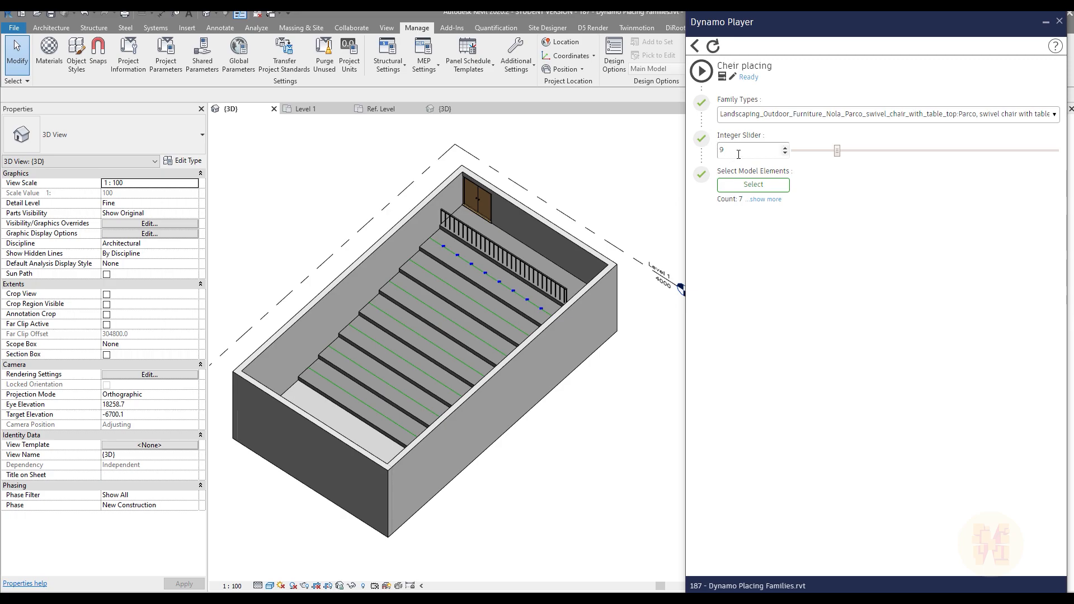
# Step: Run the Cheir placing script and inspect the chairs placed along the stepped rows in 3D
pyautogui.click(706, 76)
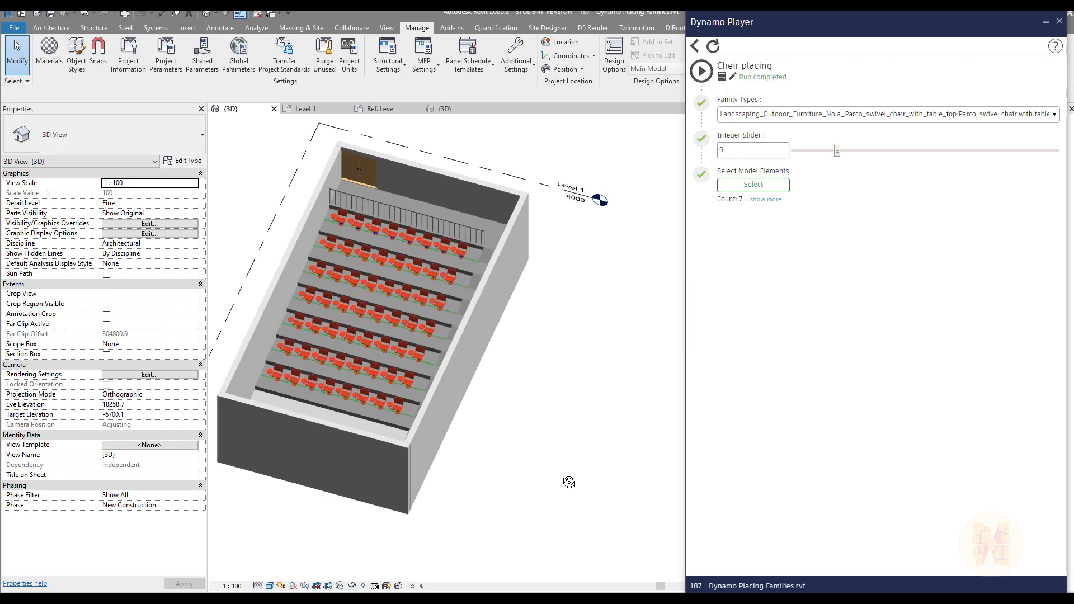
pyautogui.scroll(4, 296, 366)
pyautogui.keyDown('shift'); pyautogui.moveTo(486, 473); pyautogui.dragTo(513, 353, button='middle'); pyautogui.keyUp('shift')
pyautogui.keyDown('shift'); pyautogui.moveTo(315, 227); pyautogui.dragTo(425, 358, button='middle'); pyautogui.keyUp('shift')
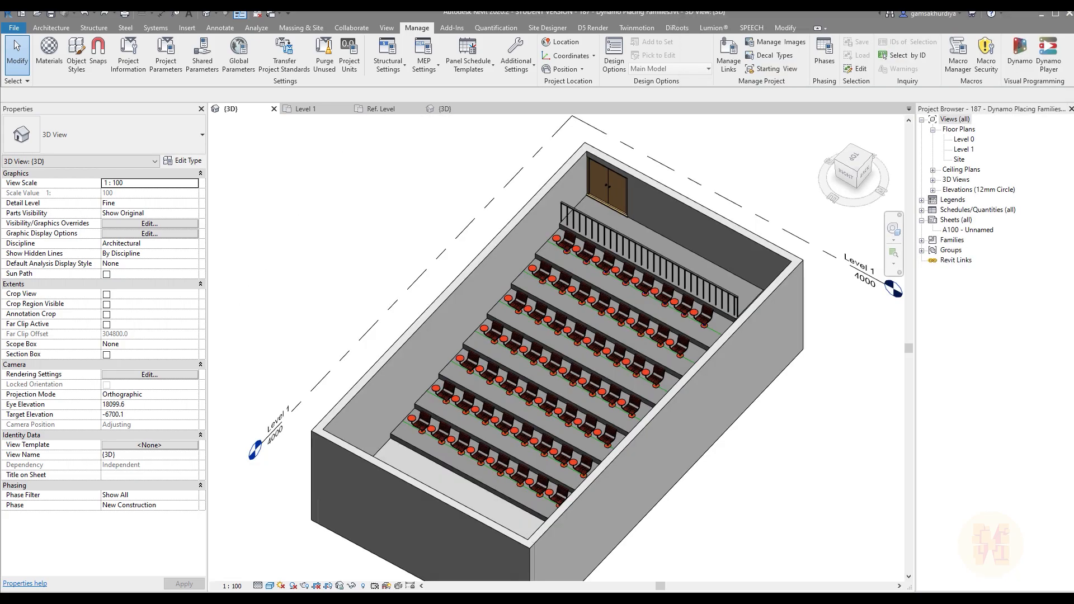